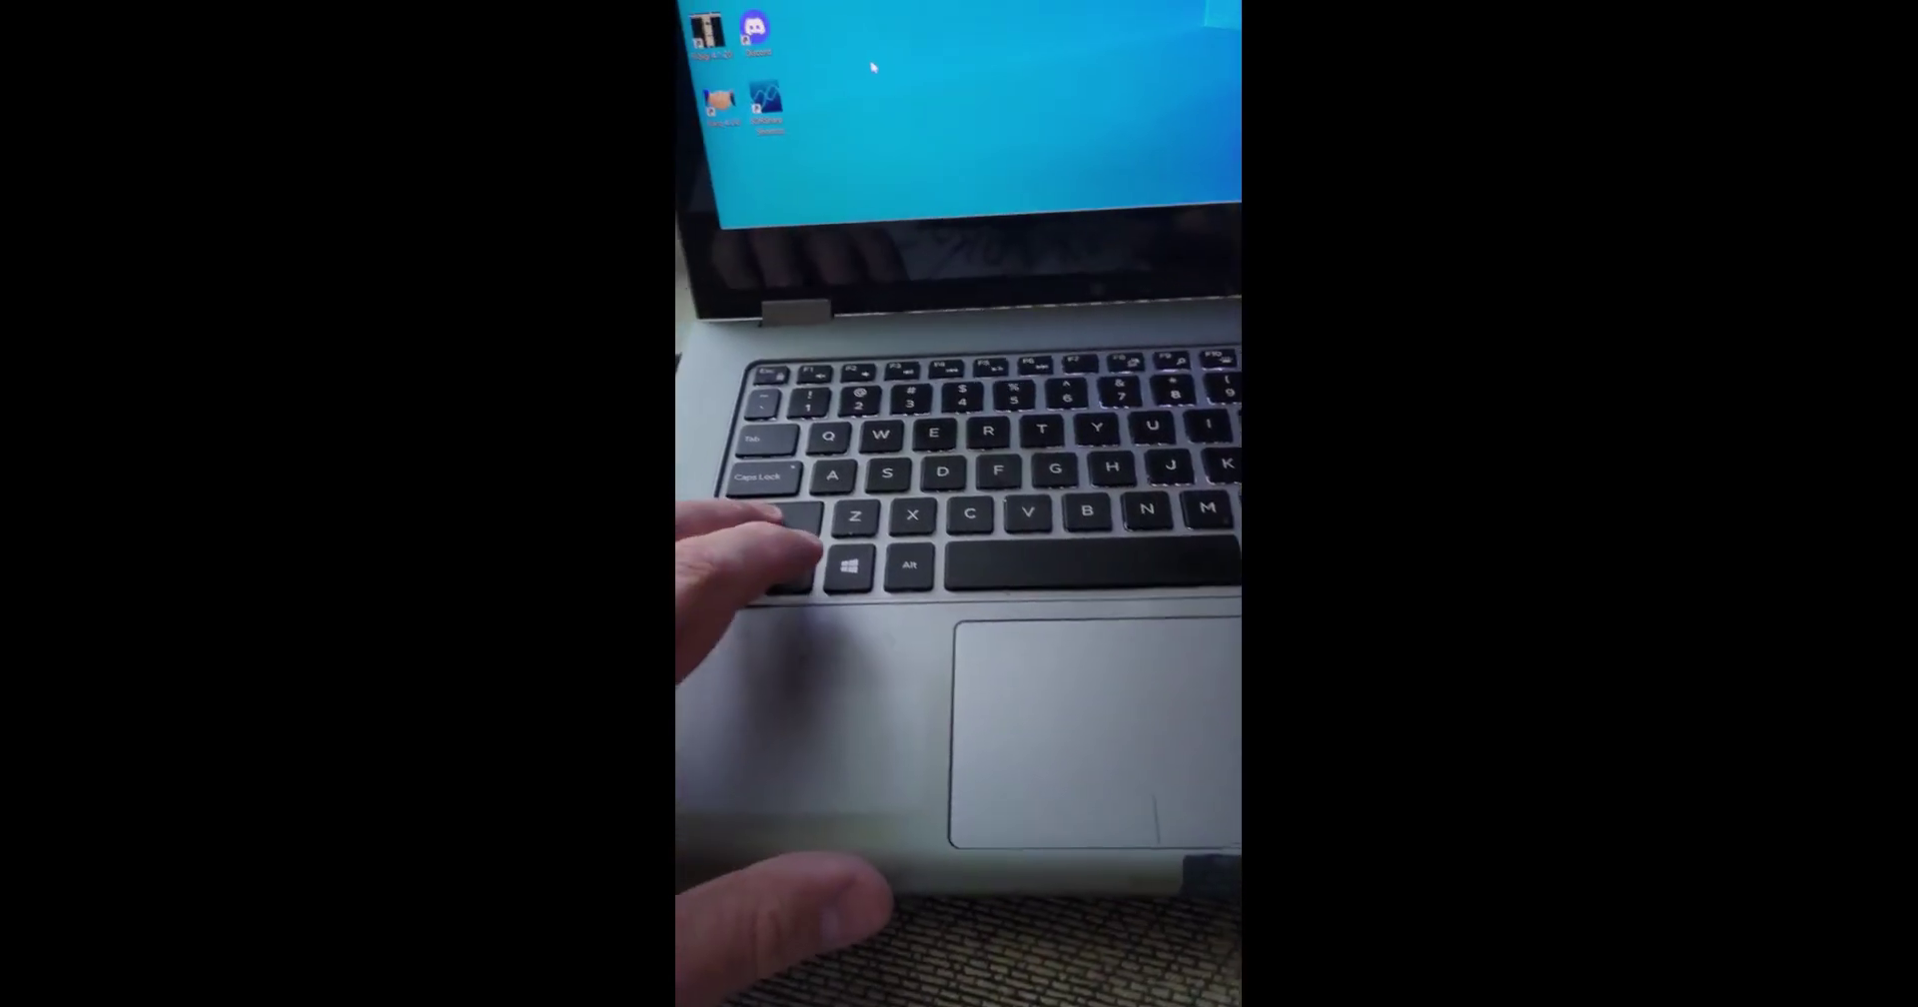
- Start the screen capture and bring the AIRSPY SDR# Studio receiver window to the front
{"action": "key", "text": "super+shift+s"}
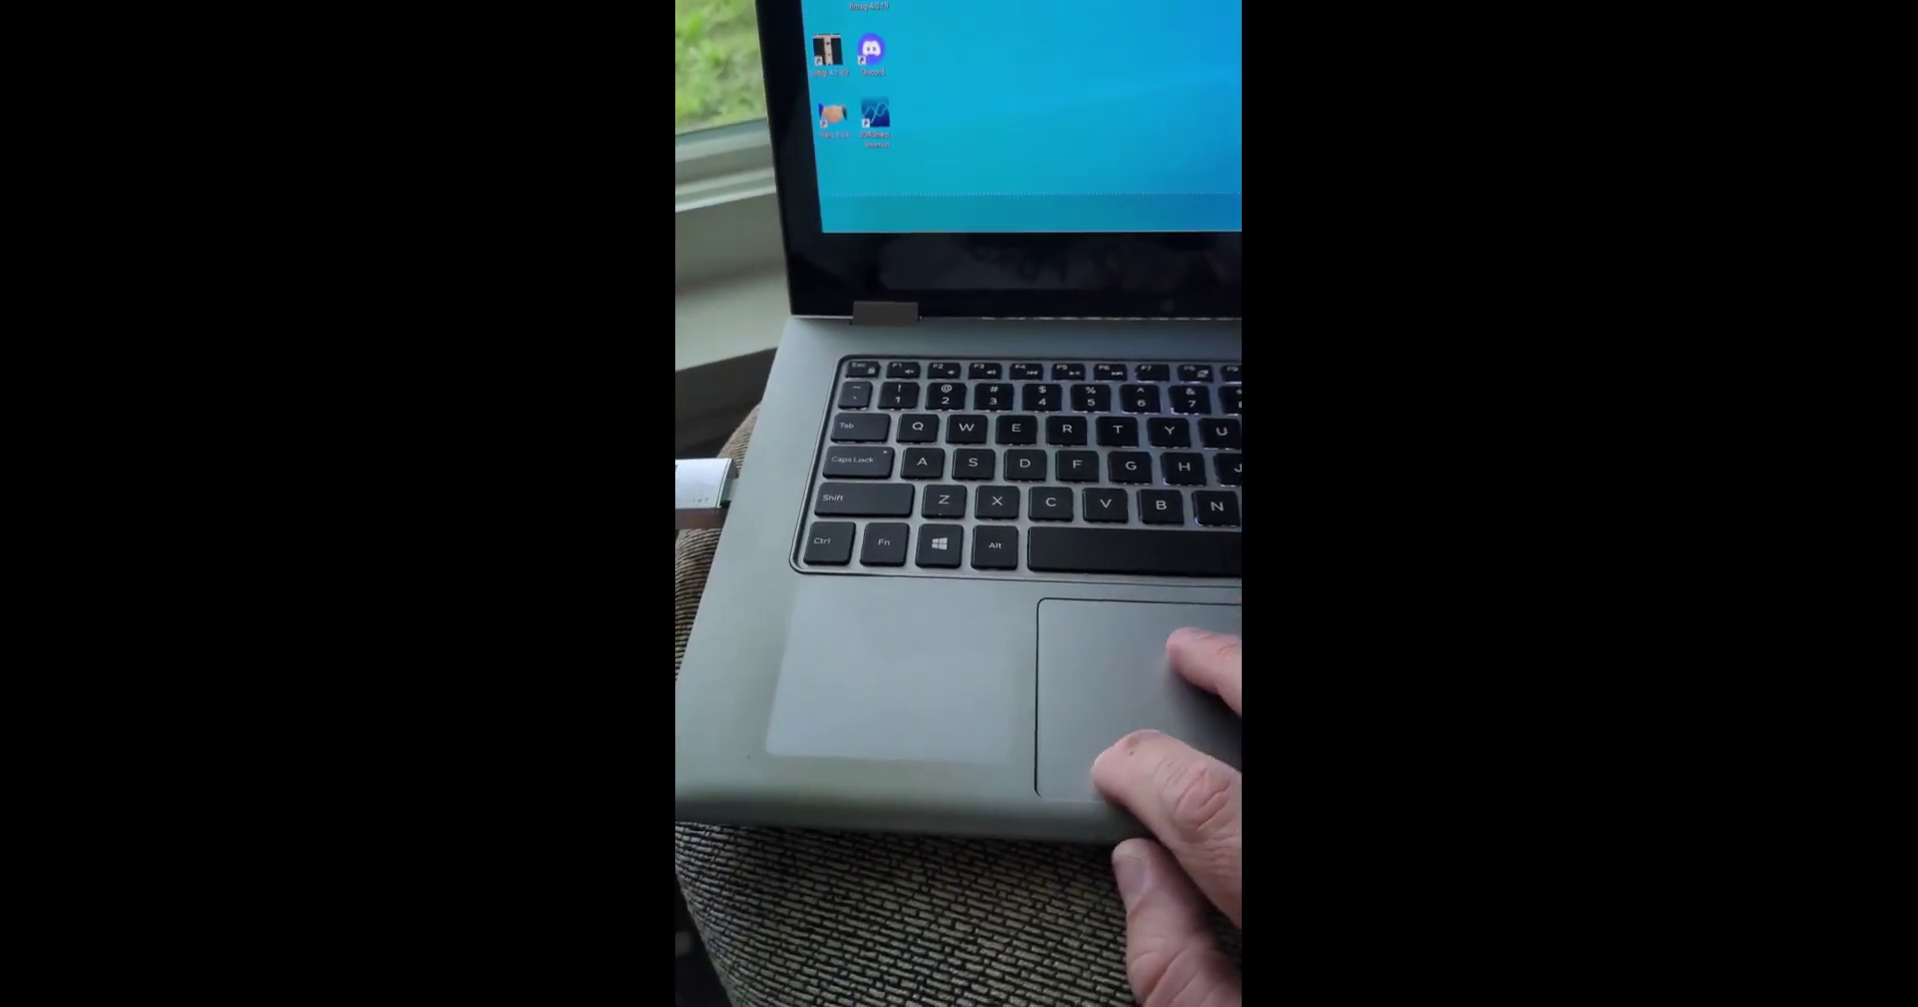
{"action": "left_click", "coordinate": [1186, 108]}
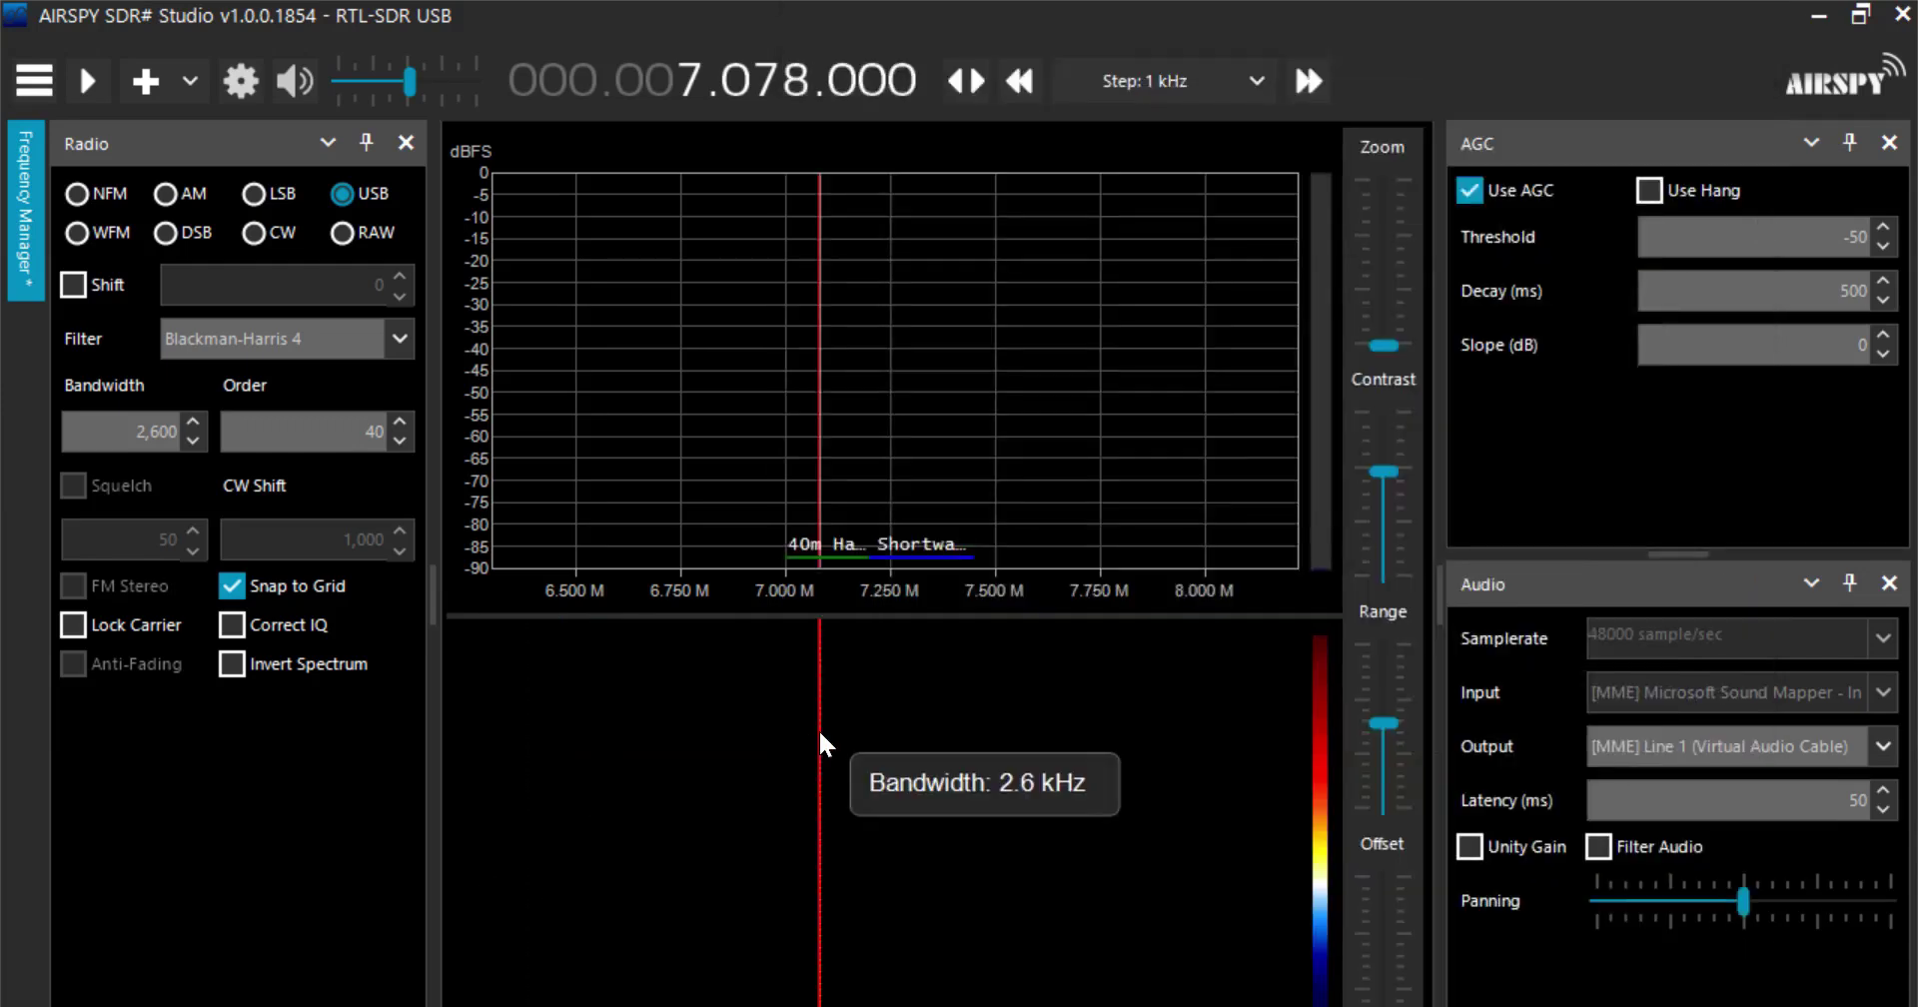
- Retune the SDR# receiver to 7.110 MHz with the frequency digits
{"action": "left_click", "coordinate": [733, 72]}
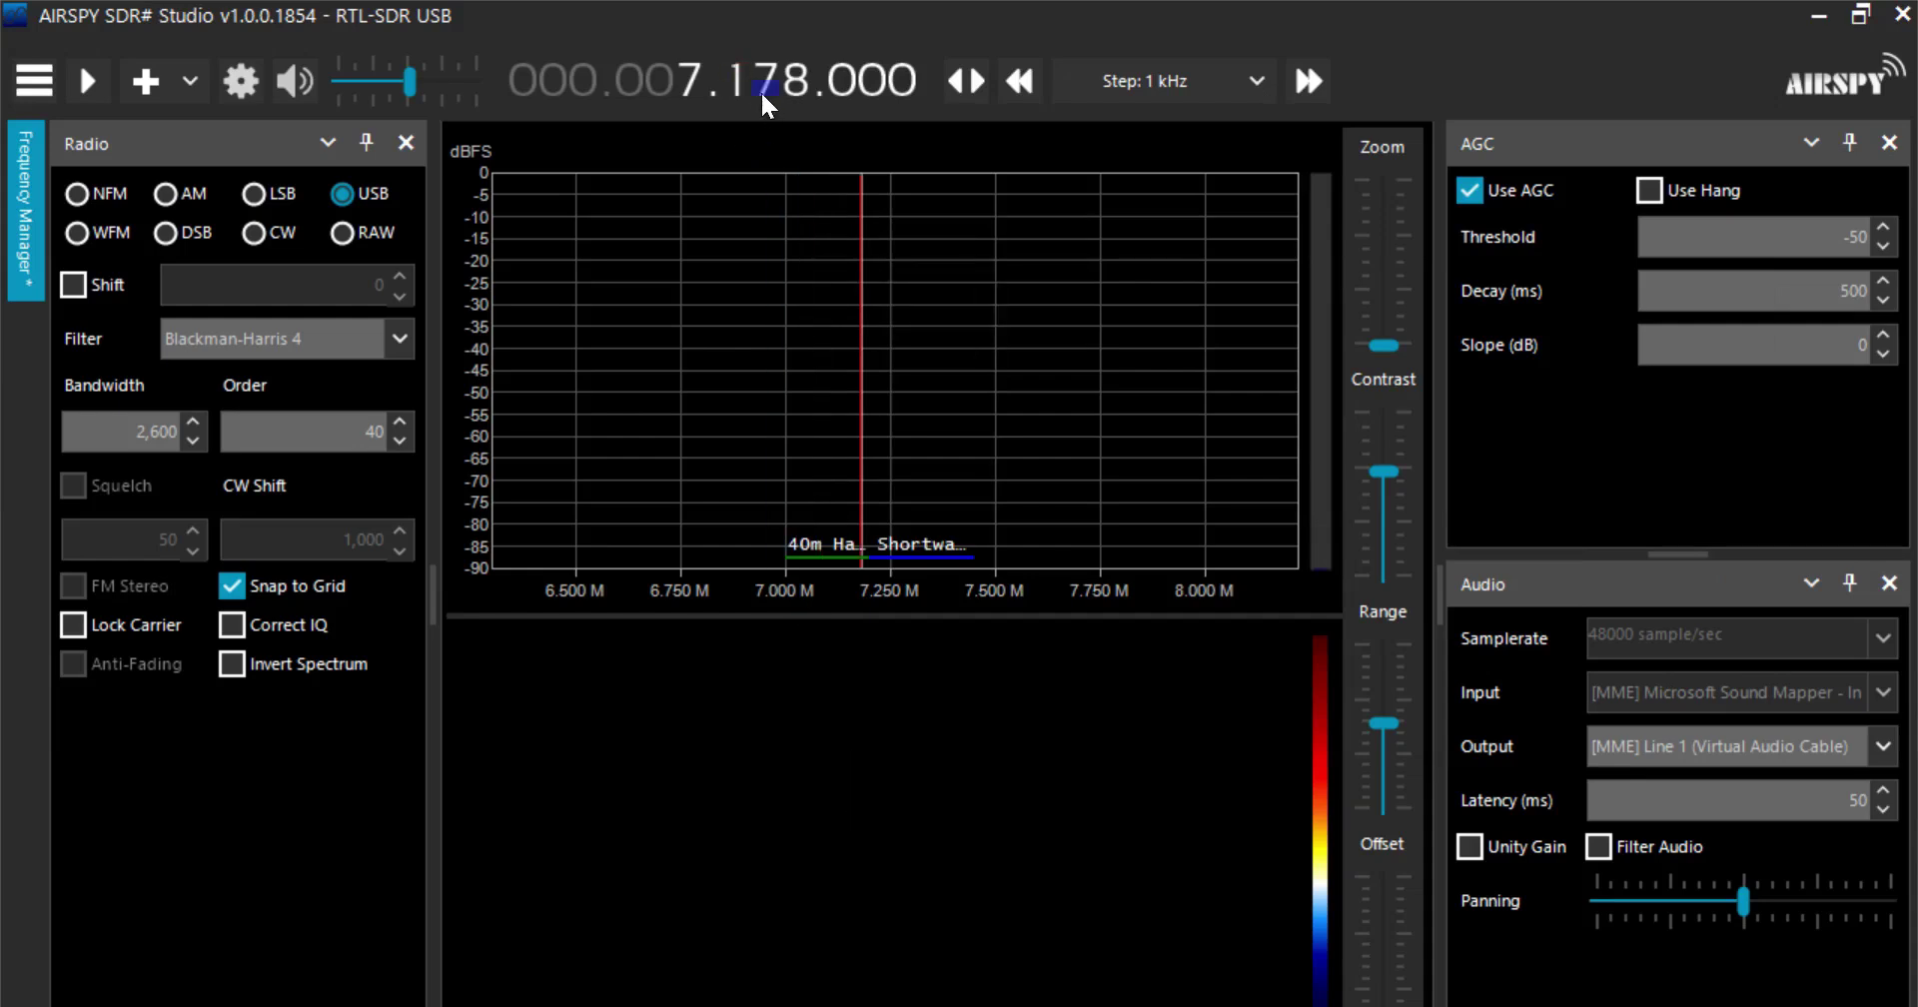
{"action": "scroll", "coordinate": [759, 90], "scroll_direction": "down", "scroll_amount": 6}
{"action": "scroll", "coordinate": [793, 87], "scroll_direction": "down", "scroll_amount": 7}
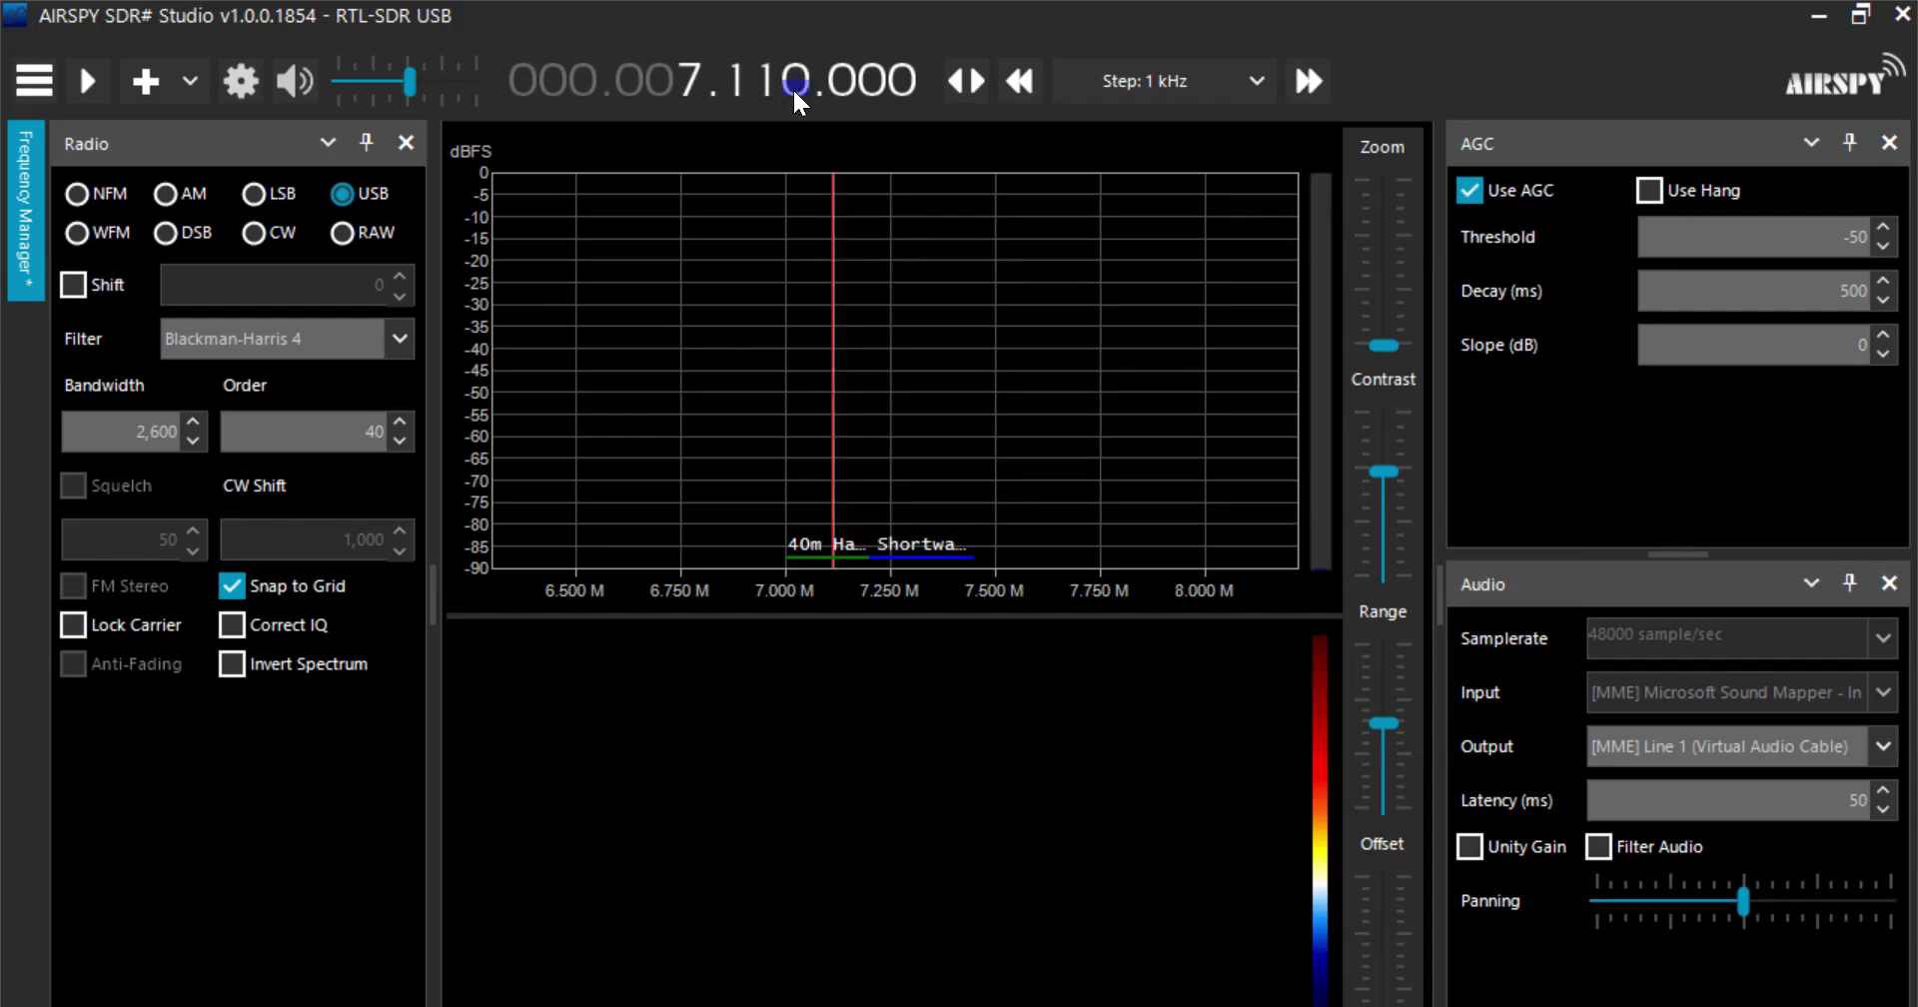
{"action": "left_click", "coordinate": [342, 195]}
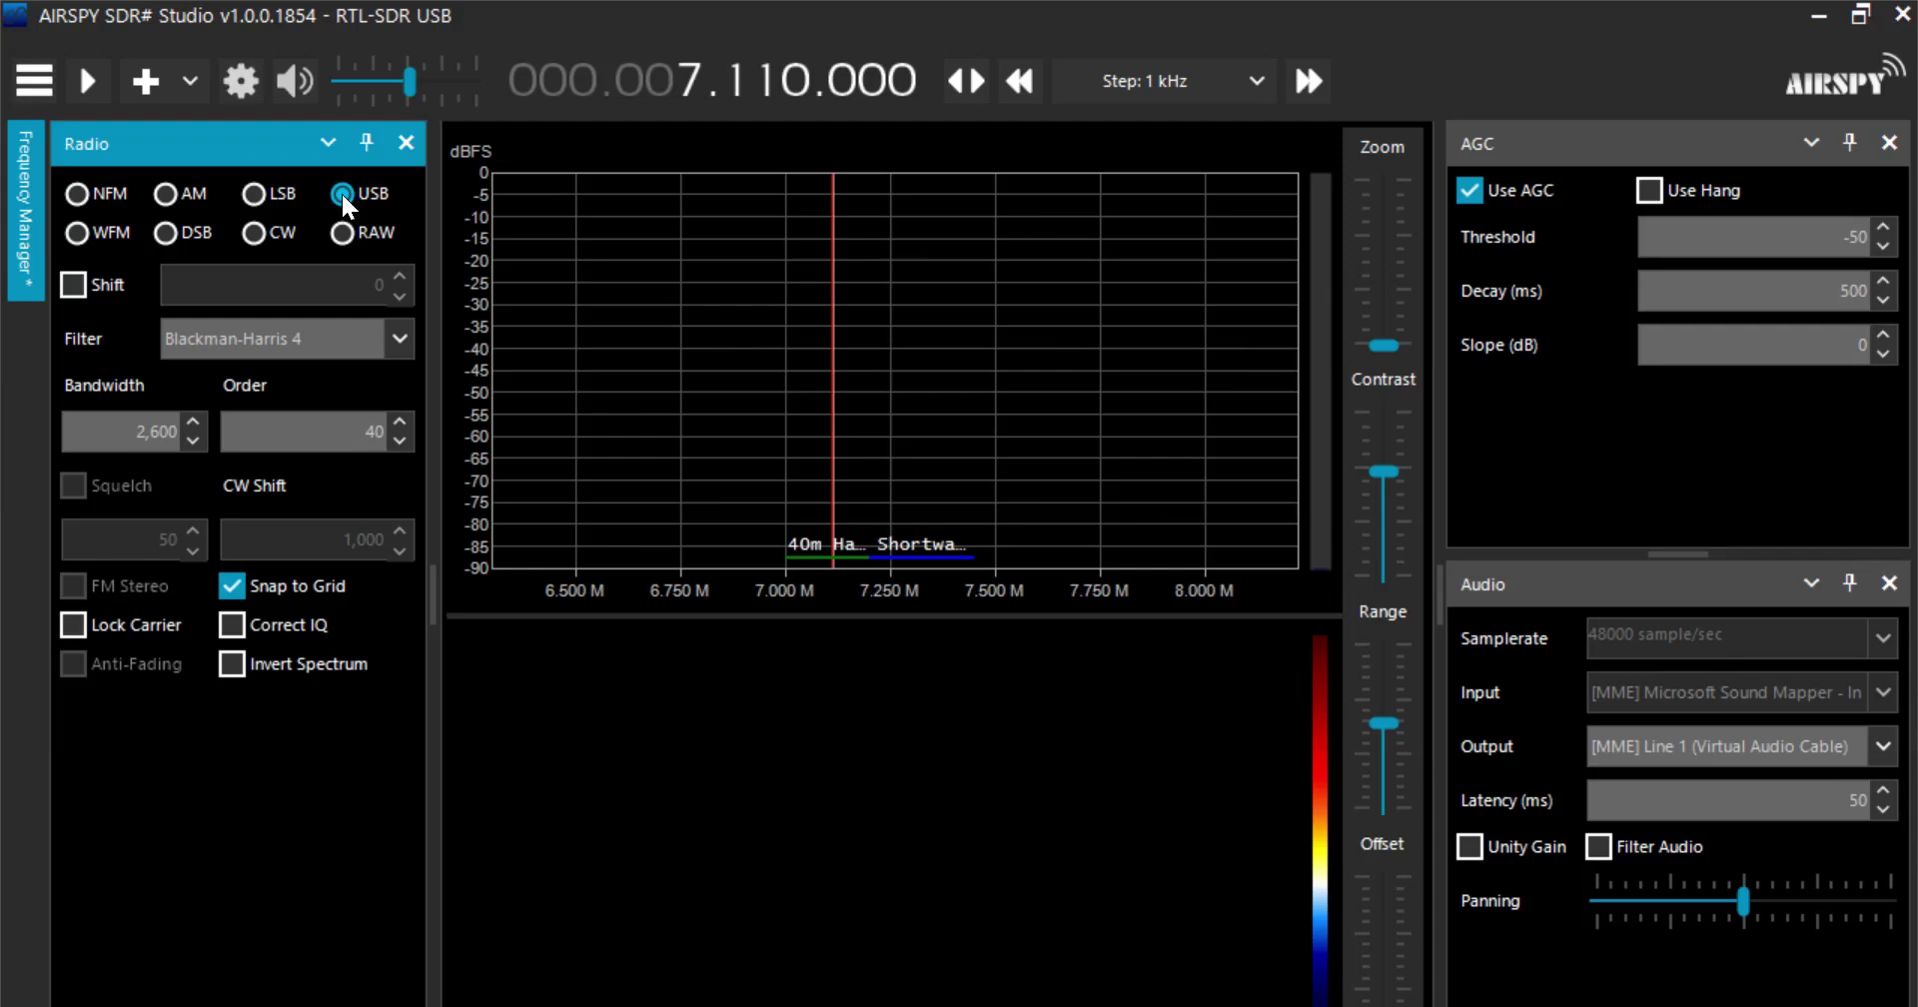
- Route audio output back to [MME] Line 1 (Virtual Audio Cable) and open the RTL-SDR device settings
{"action": "left_click", "coordinate": [1756, 753]}
{"action": "left_click", "coordinate": [1724, 827]}
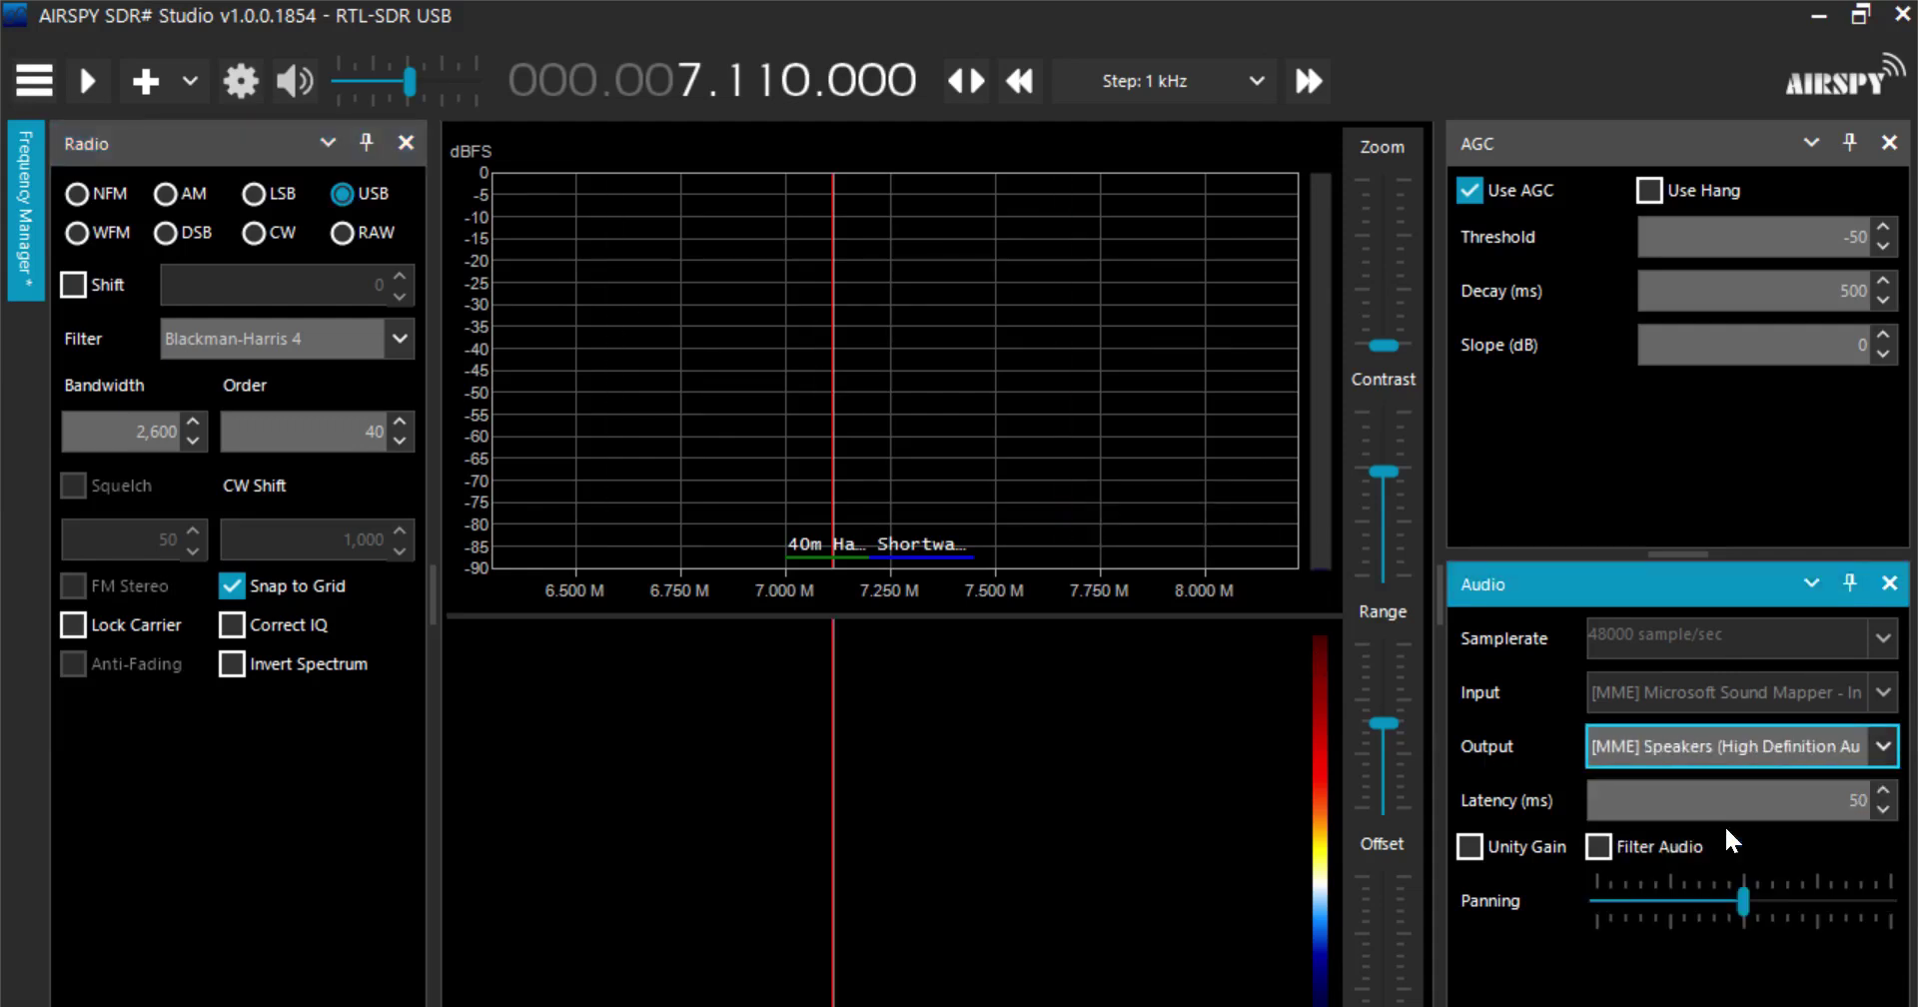
{"action": "left_click", "coordinate": [1724, 751]}
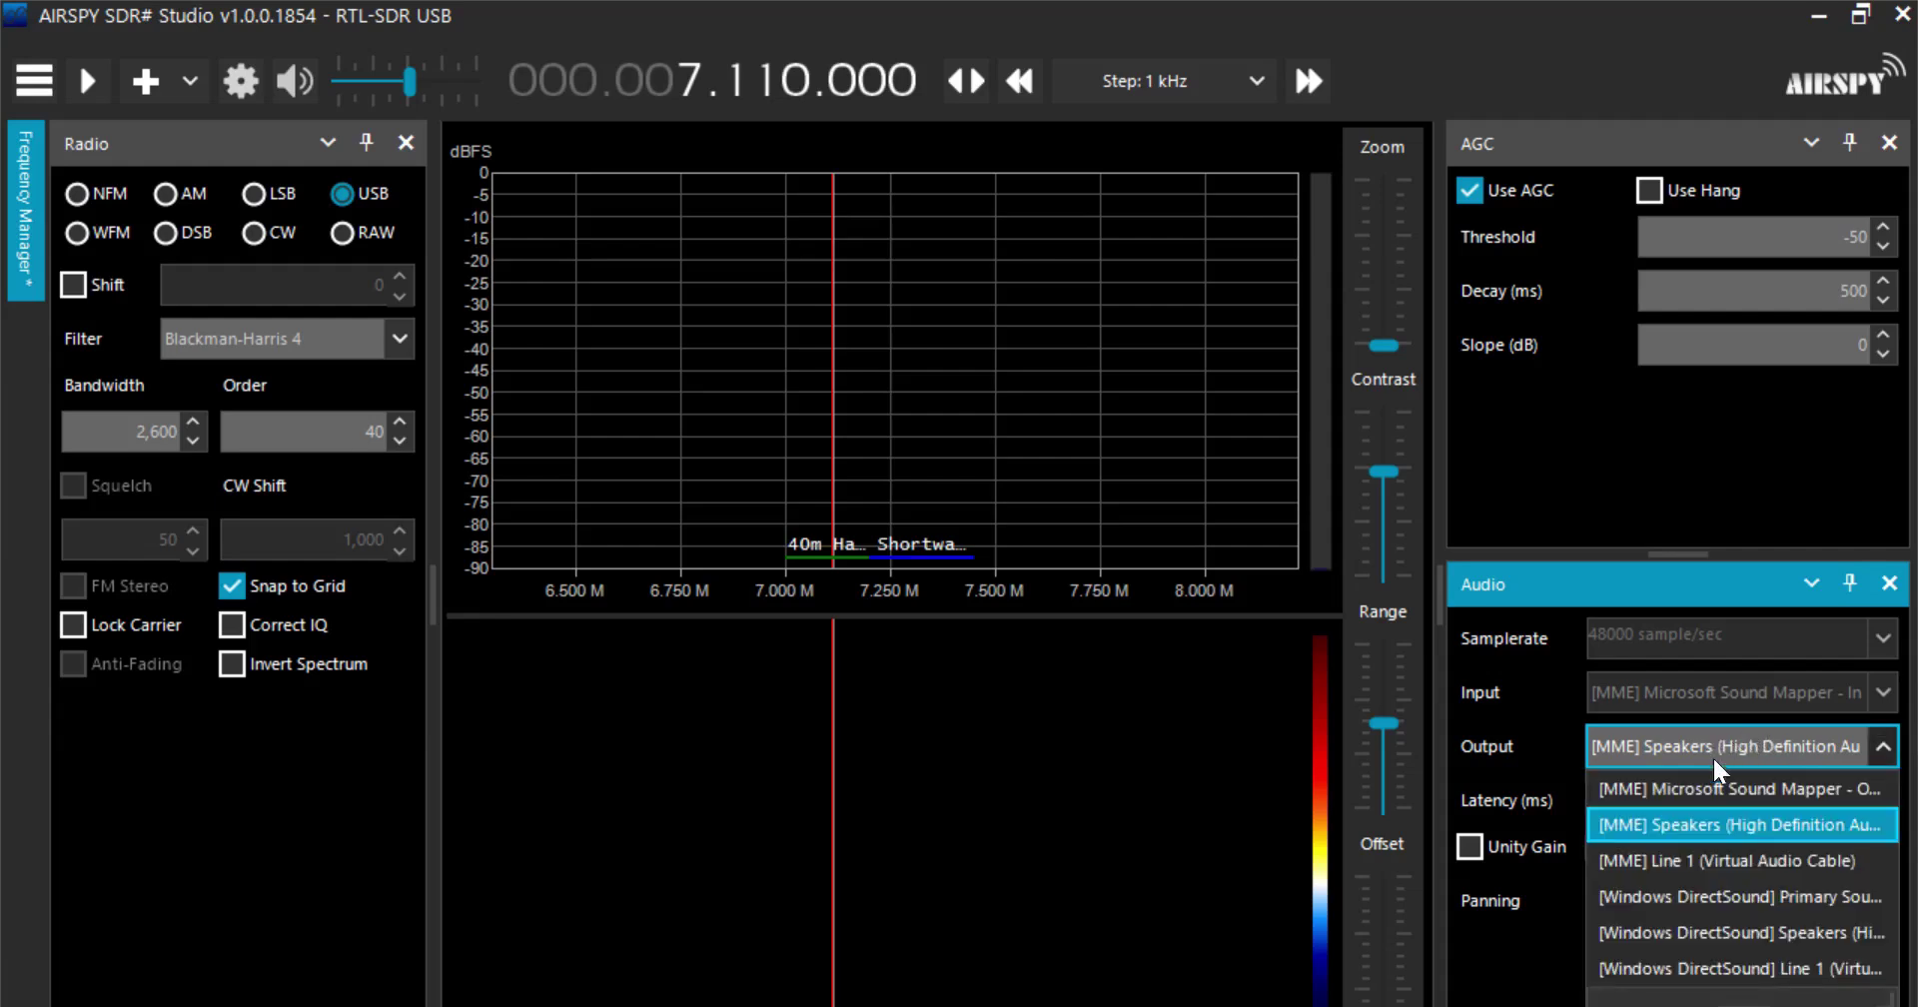
{"action": "left_click", "coordinate": [1716, 861]}
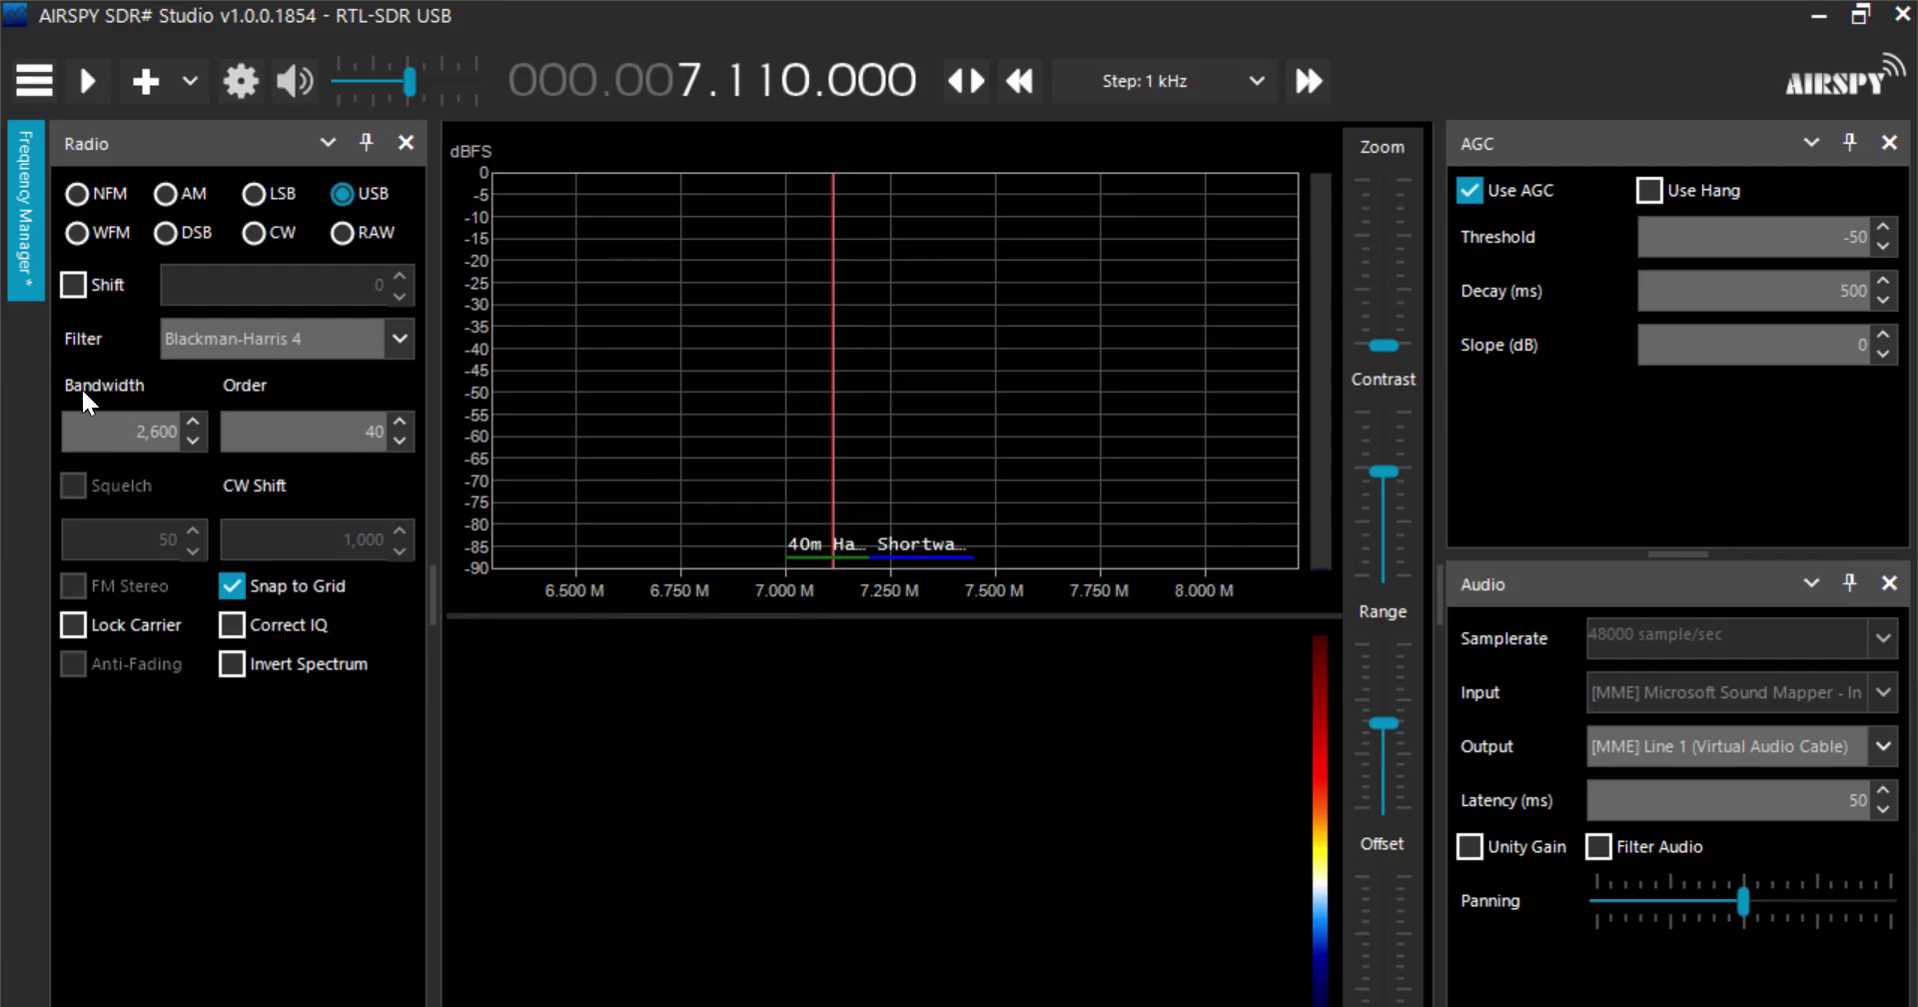
{"action": "left_click", "coordinate": [258, 82]}
- Keep the Generic RTL2832U OEM device and Direct sampling (Q branch) after trying Quadrature, then close RTL-SDR Controller
{"action": "left_click", "coordinate": [535, 249]}
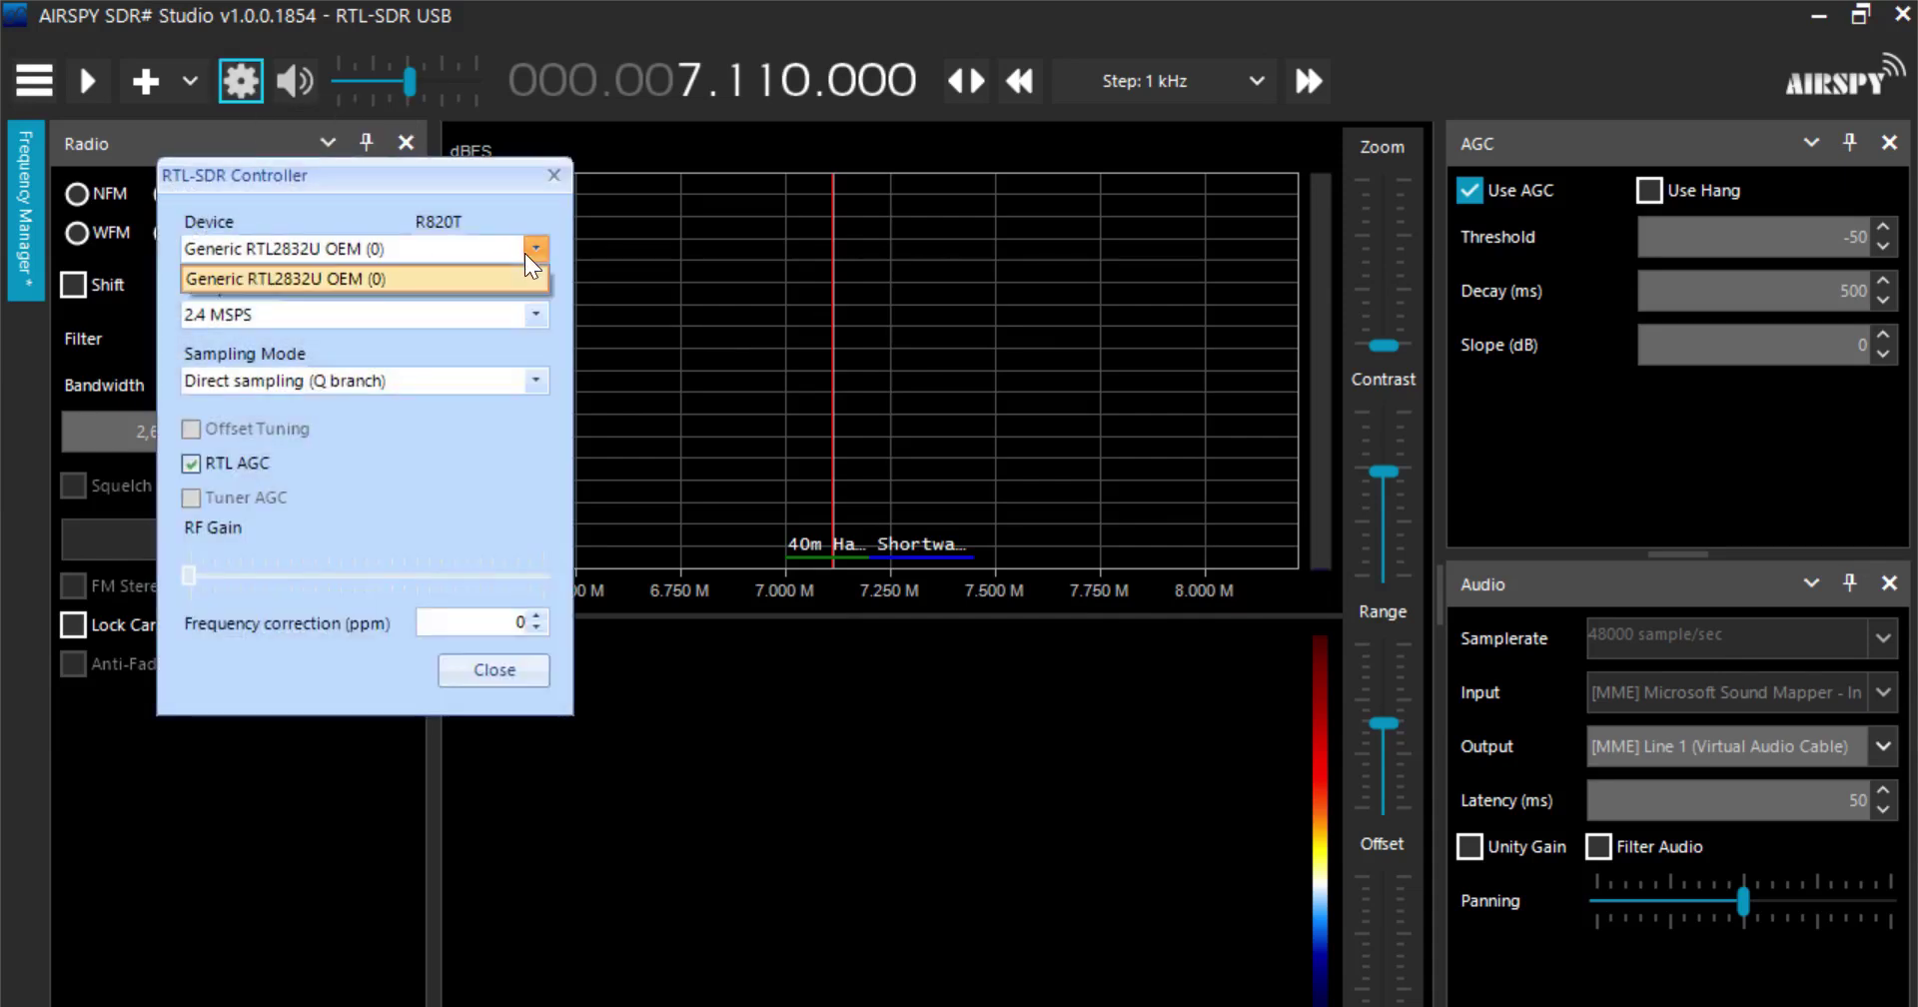
{"action": "left_click", "coordinate": [314, 285]}
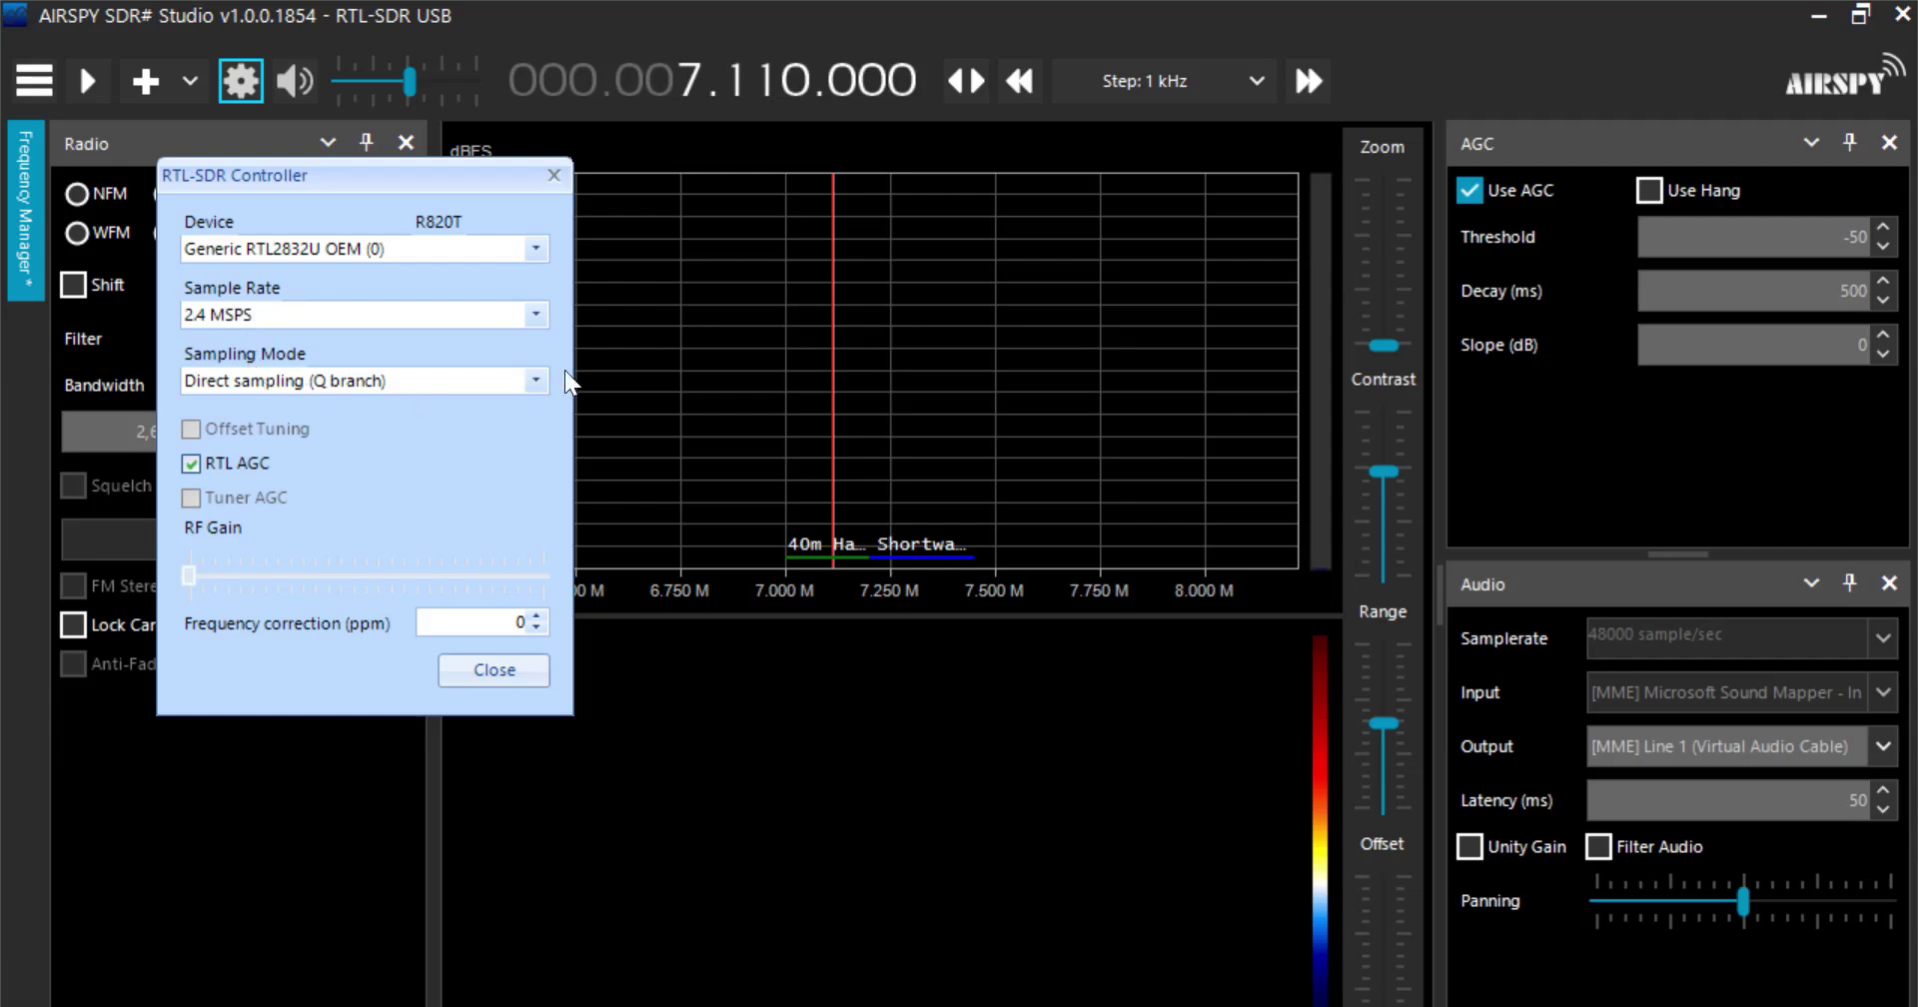
{"action": "left_click", "coordinate": [489, 382]}
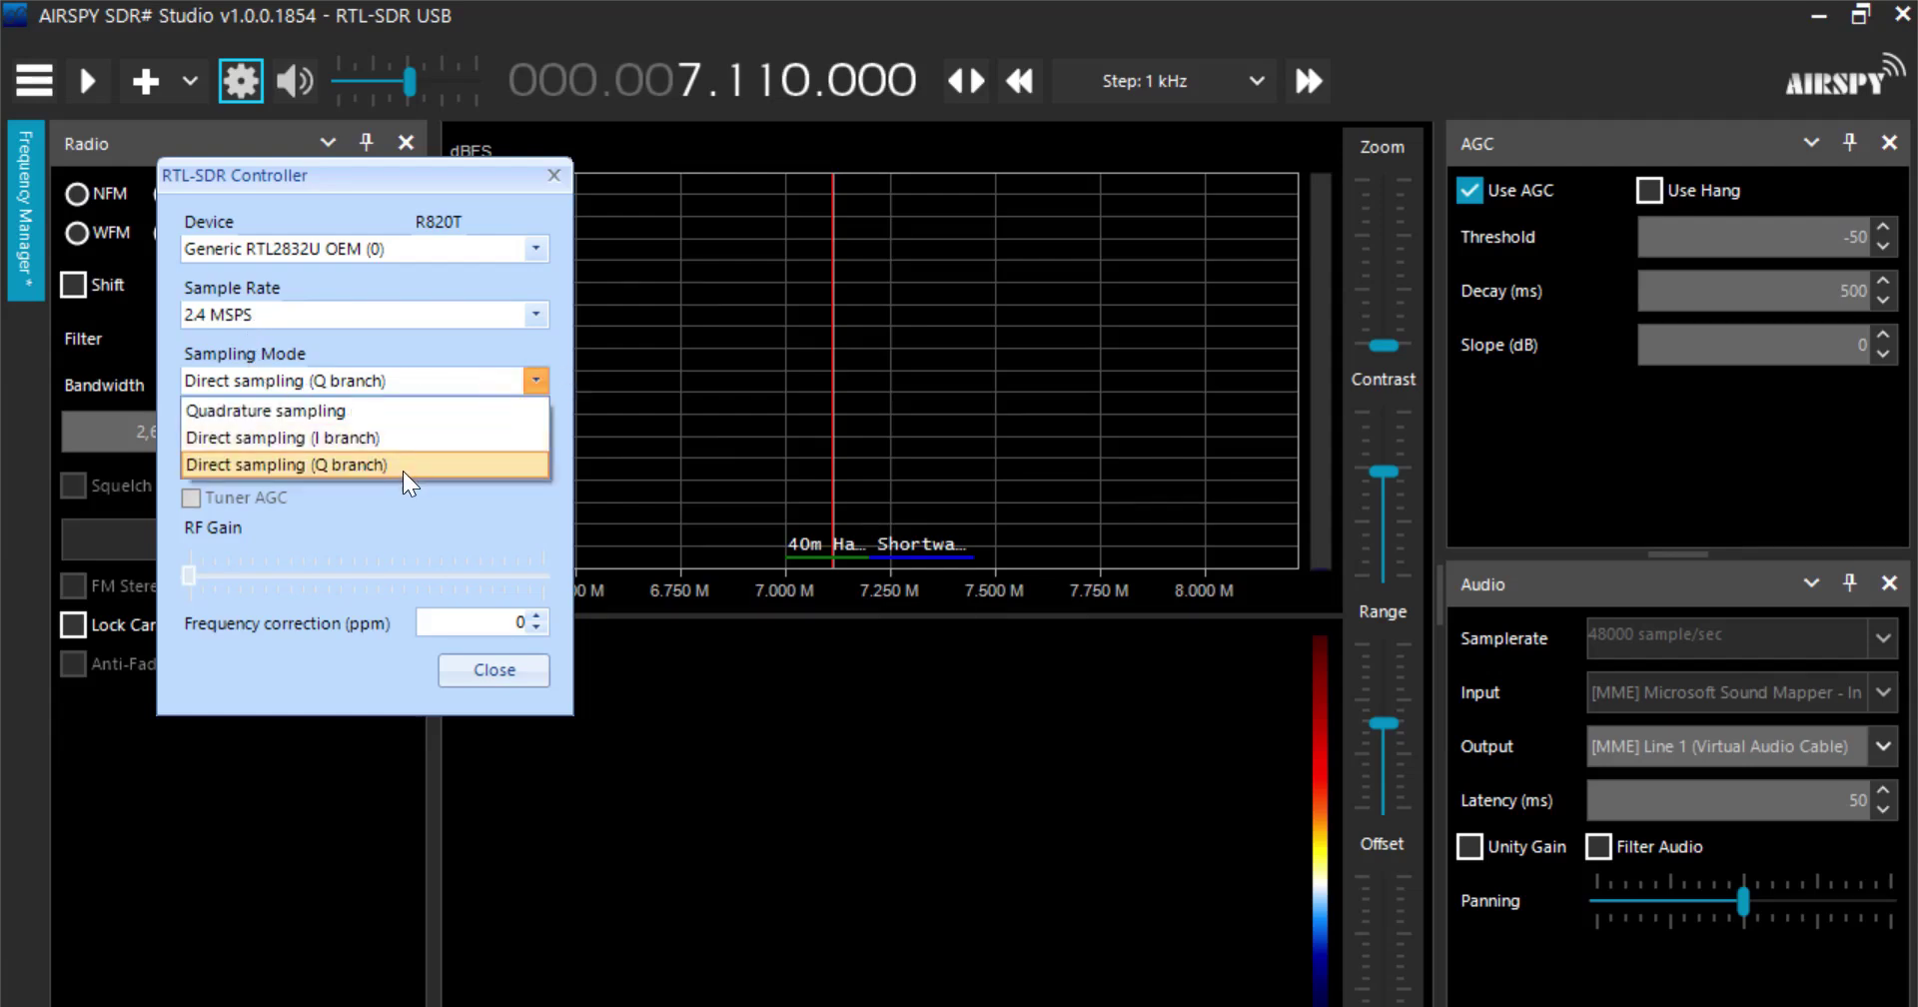
{"action": "left_click", "coordinate": [403, 468]}
{"action": "left_click", "coordinate": [535, 381]}
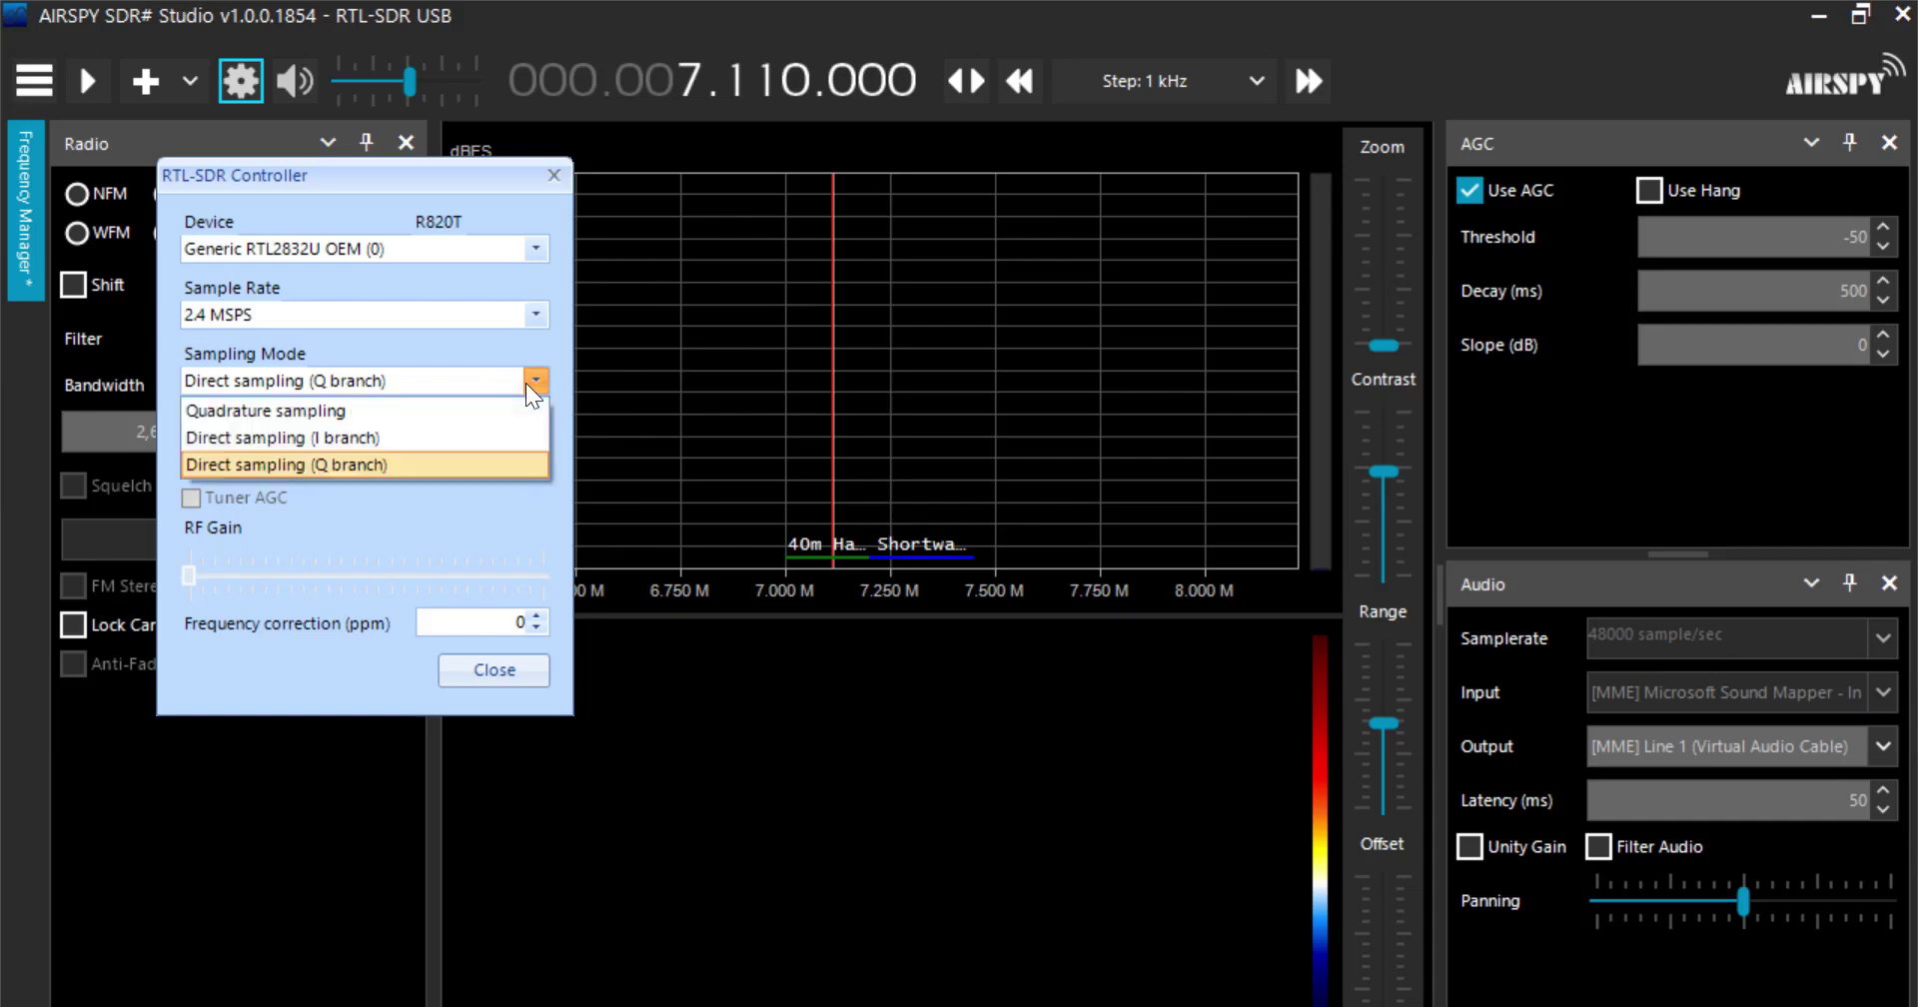
{"action": "left_click", "coordinate": [399, 410]}
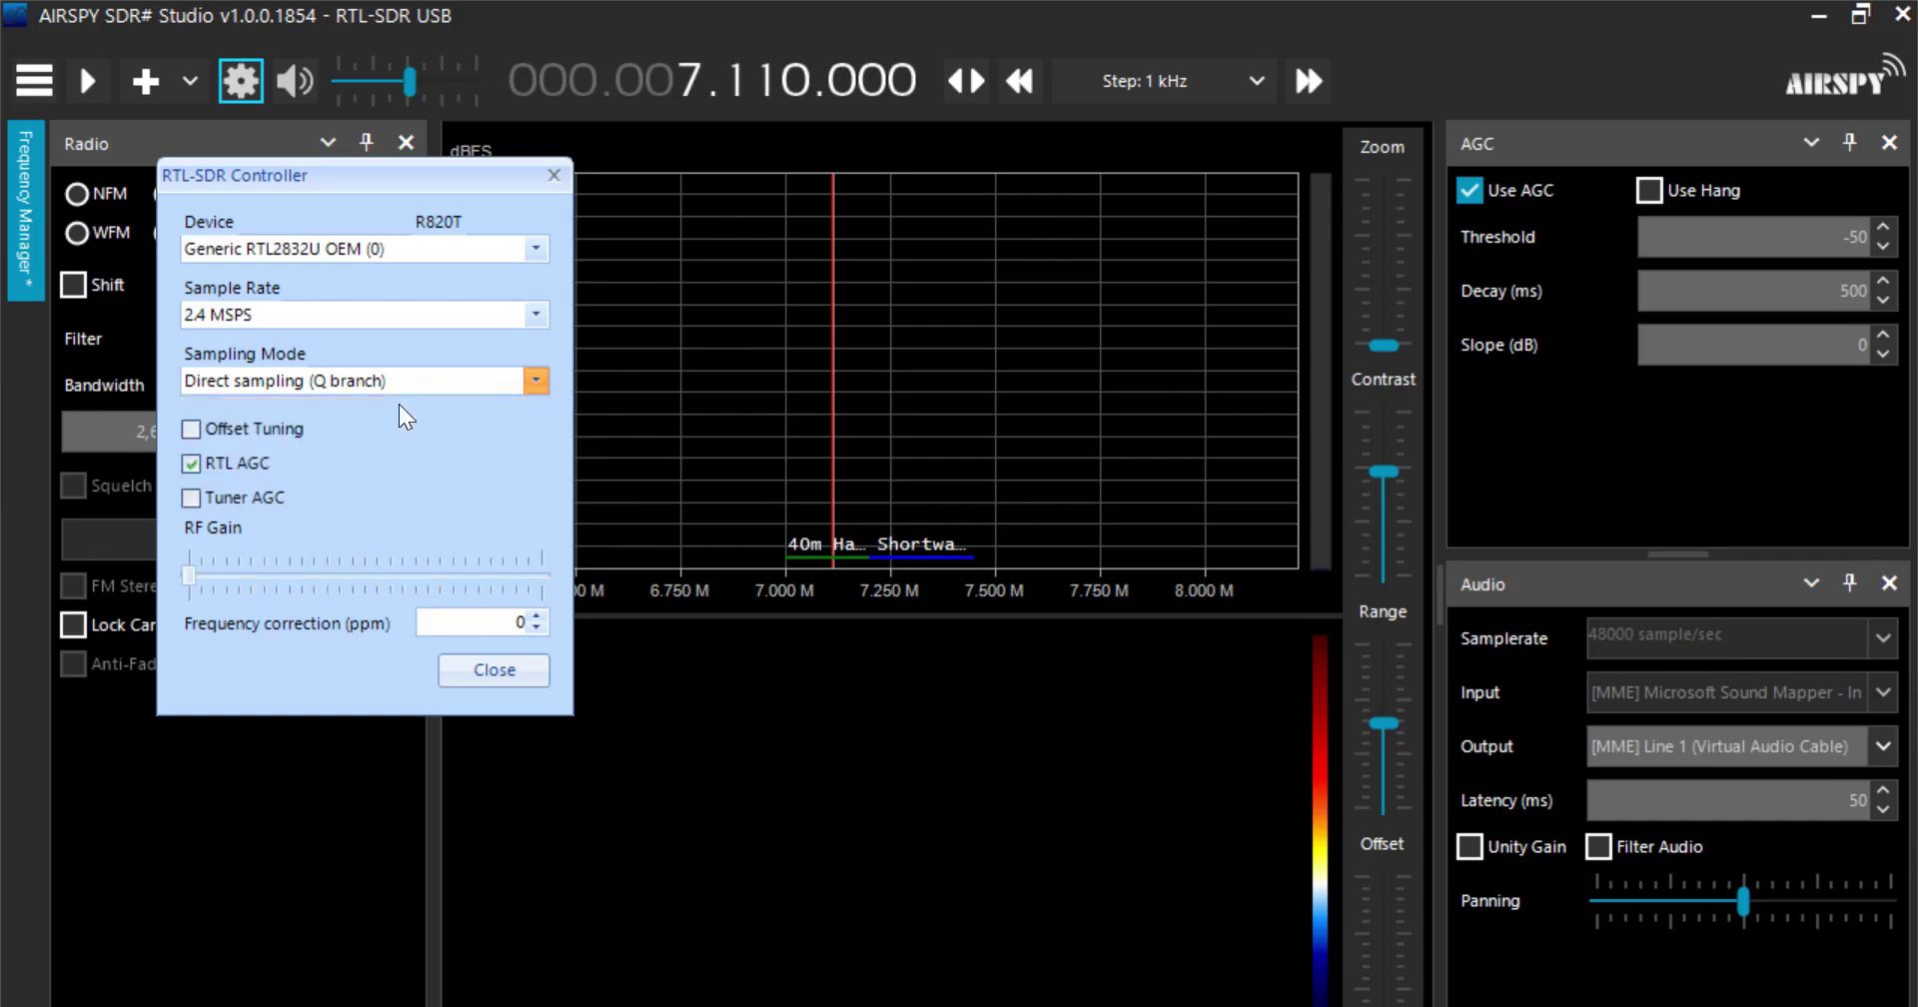
{"action": "left_click", "coordinate": [535, 382]}
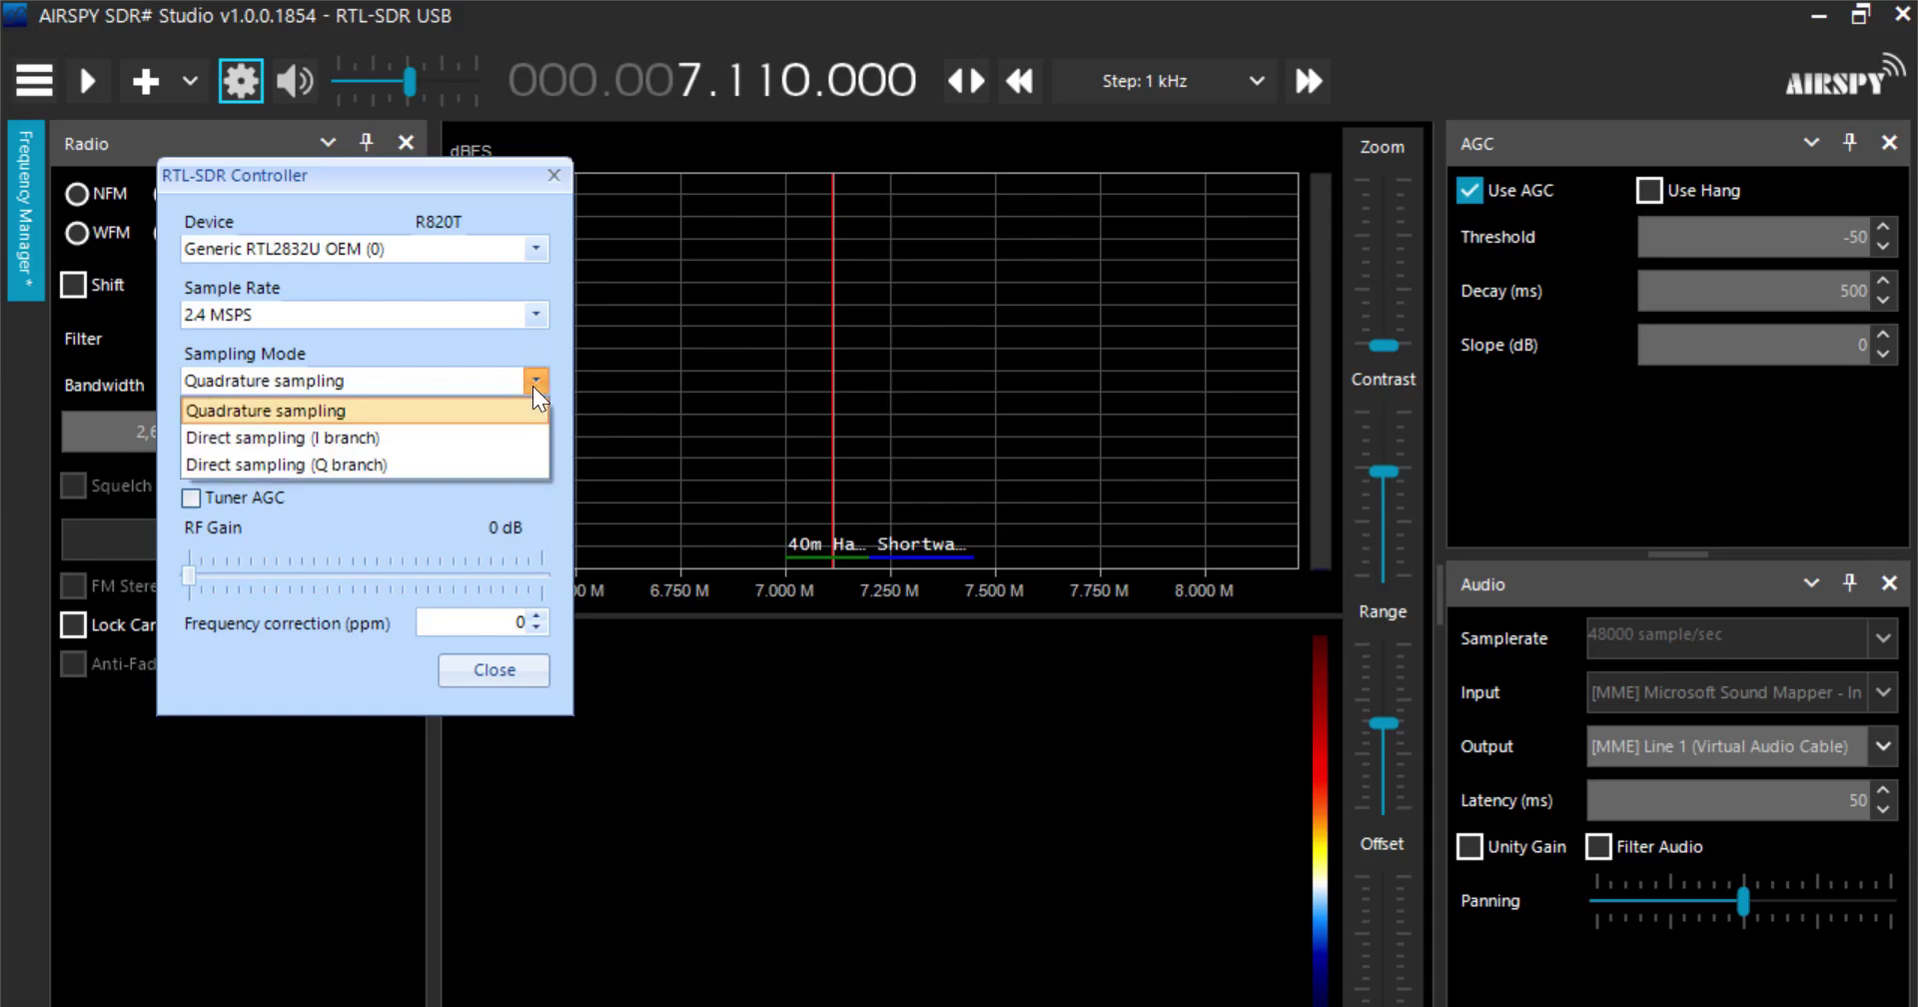
{"action": "left_click", "coordinate": [408, 466]}
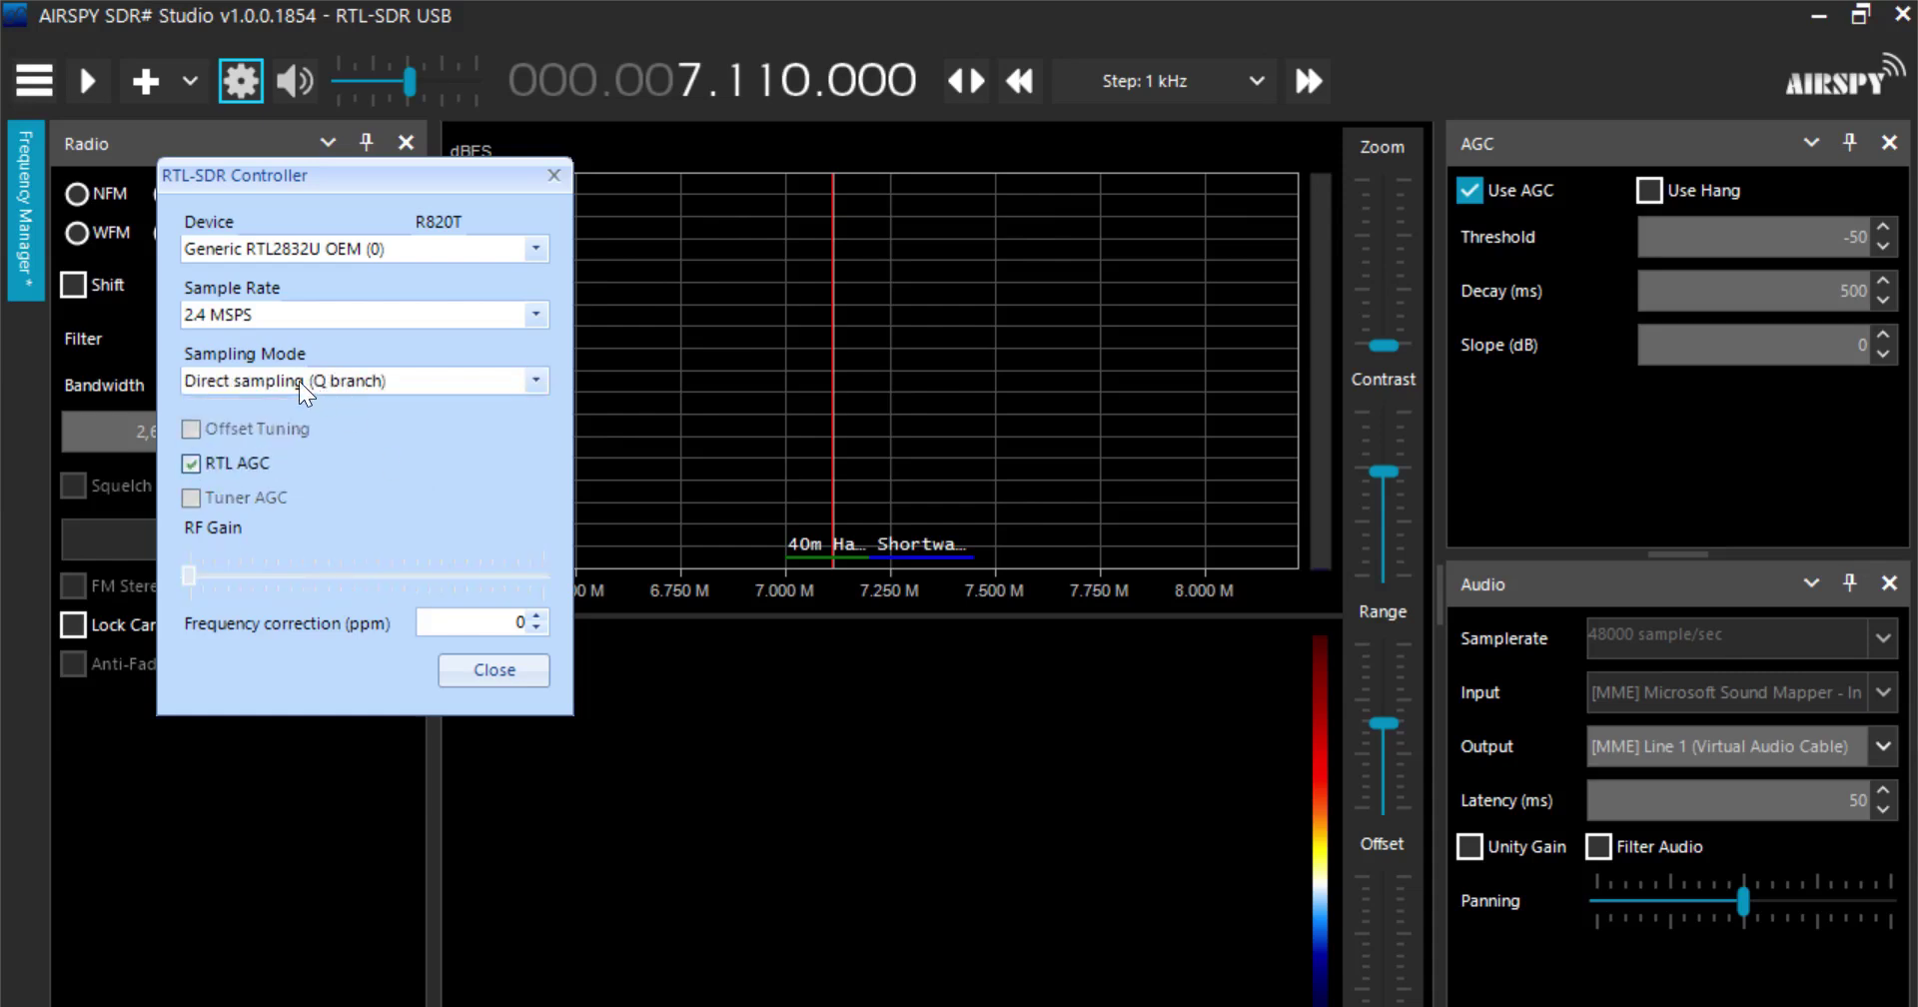
{"action": "left_click", "coordinate": [509, 674]}
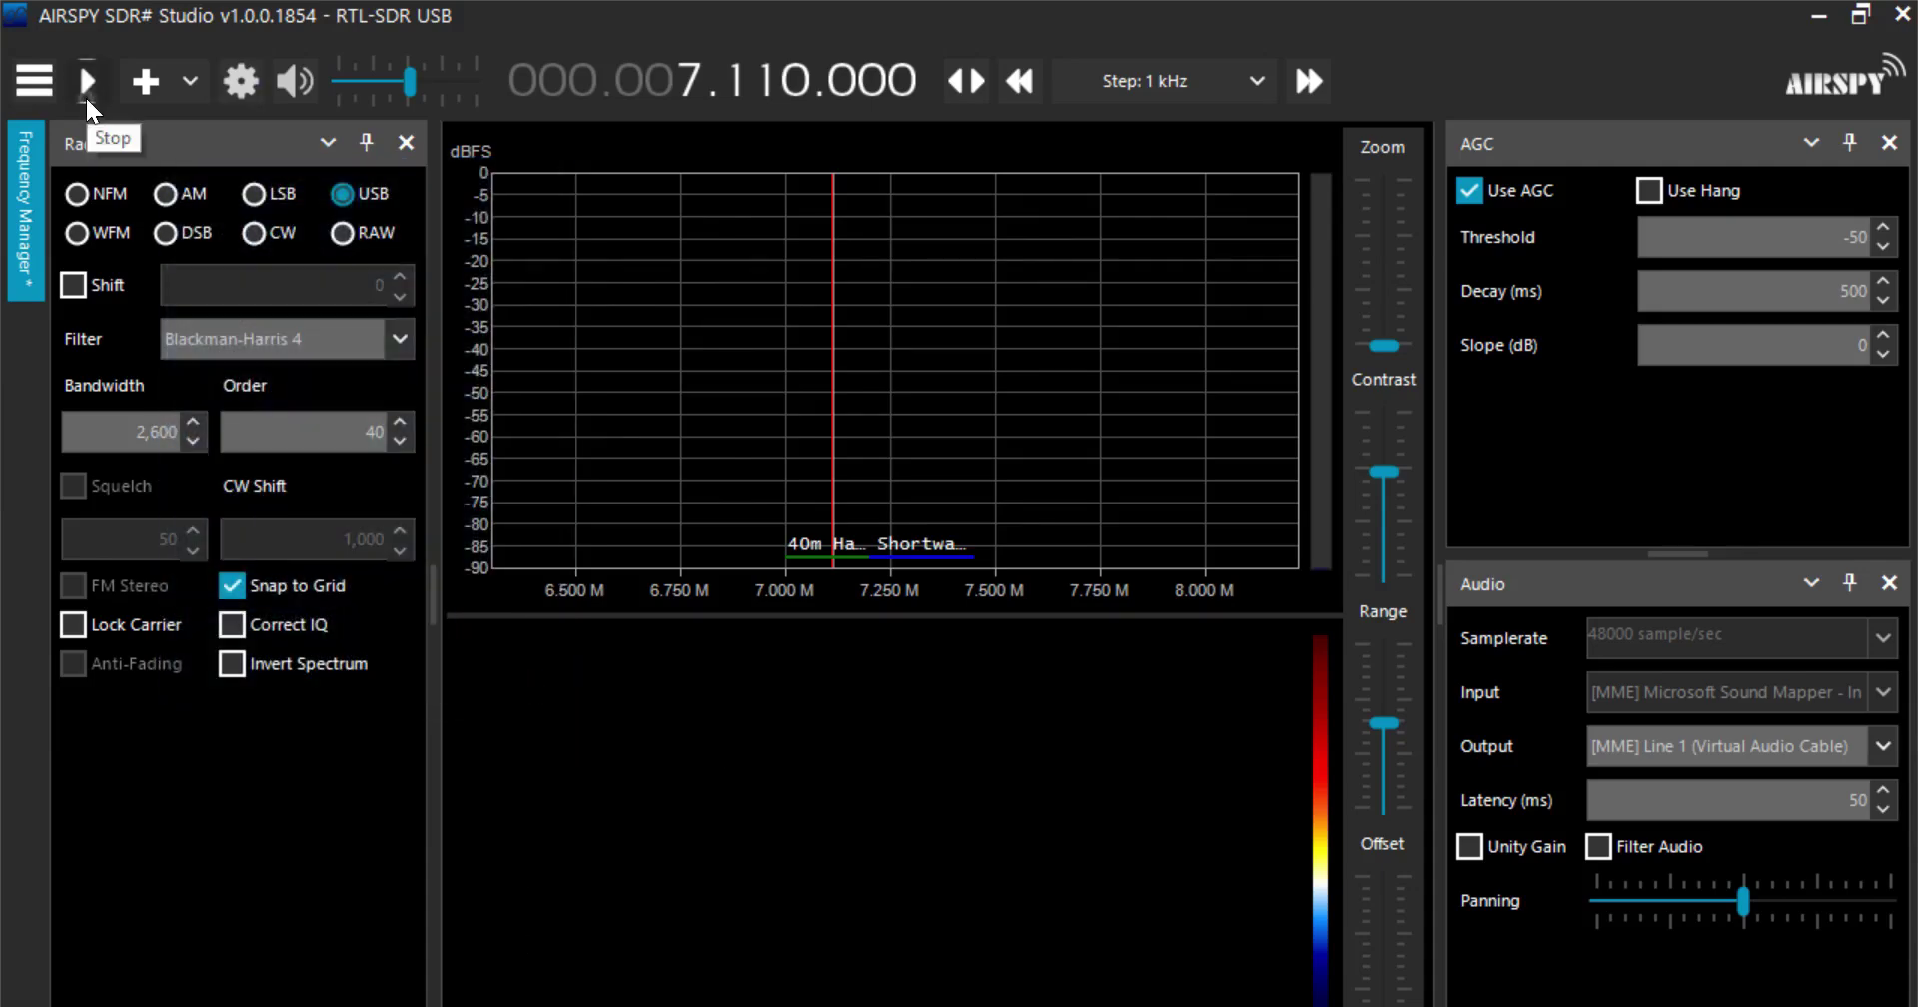
- Start the SDR# receiver and tune it to 7.112 MHz
{"action": "left_click", "coordinate": [87, 97]}
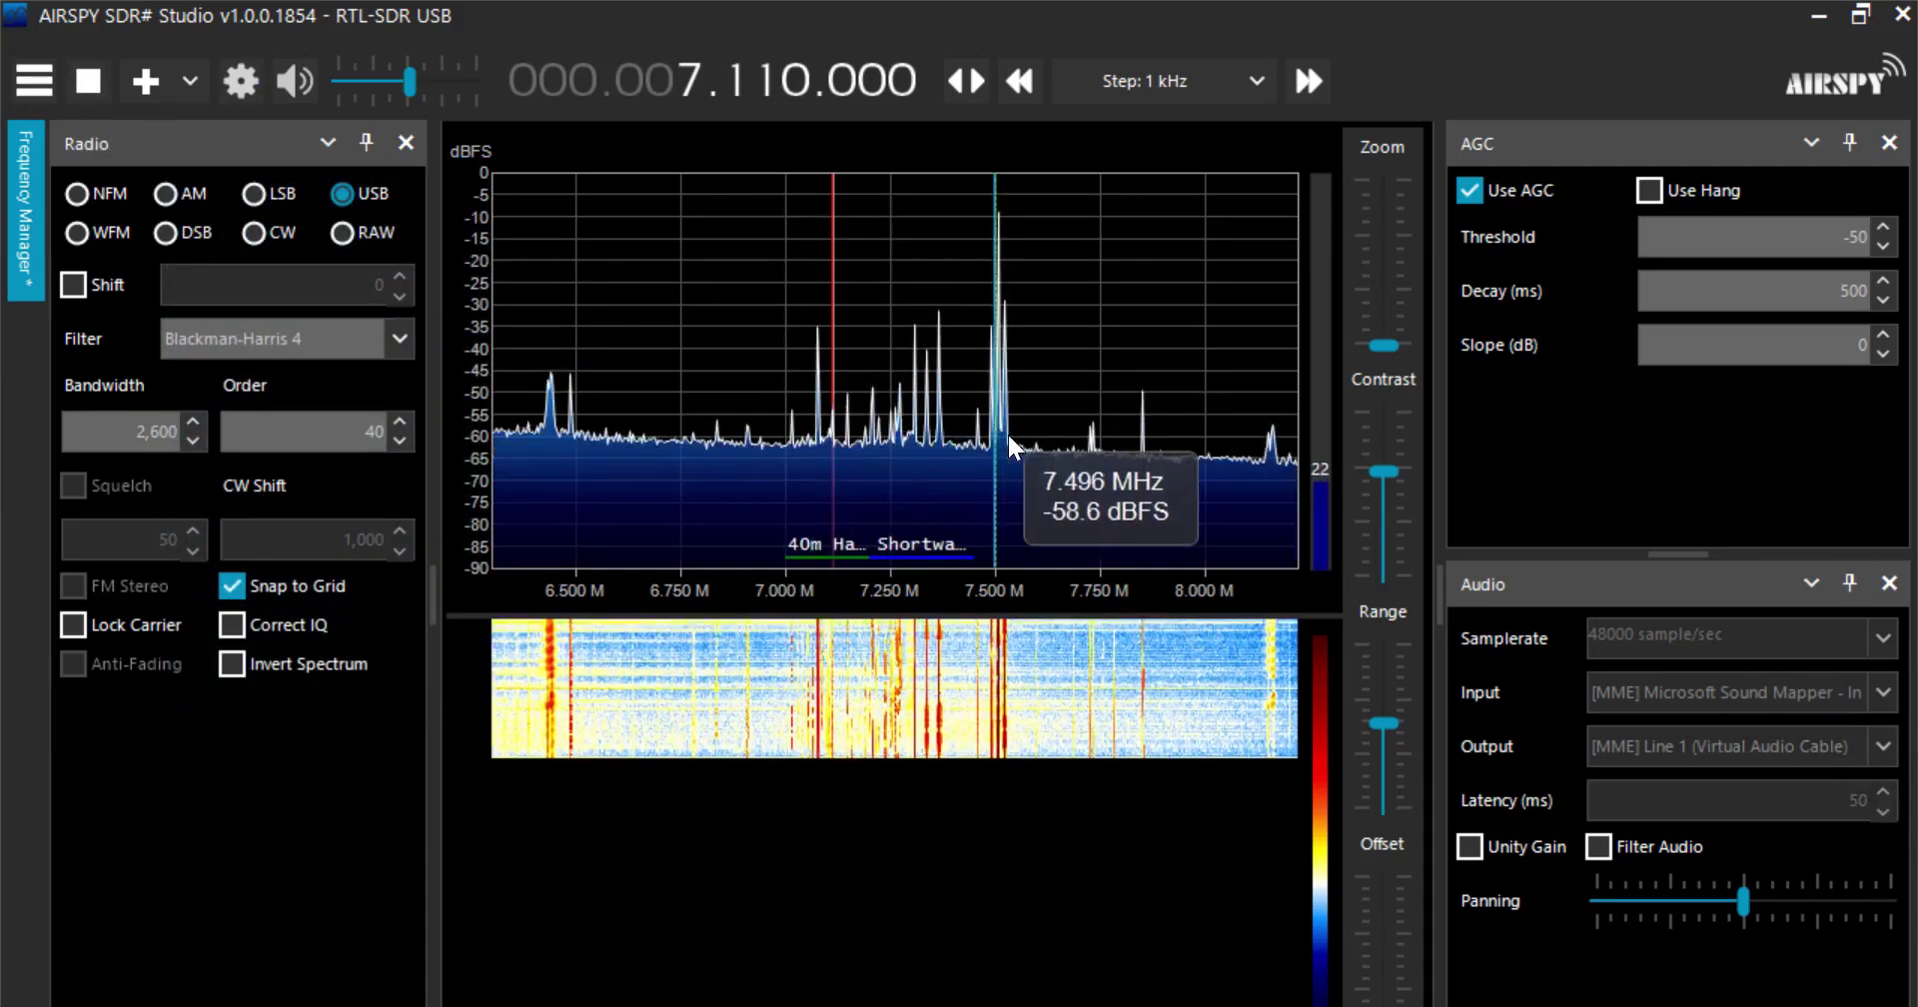
{"action": "left_click", "coordinate": [831, 449]}
{"action": "scroll", "coordinate": [831, 449], "scroll_direction": "up", "scroll_amount": 1}
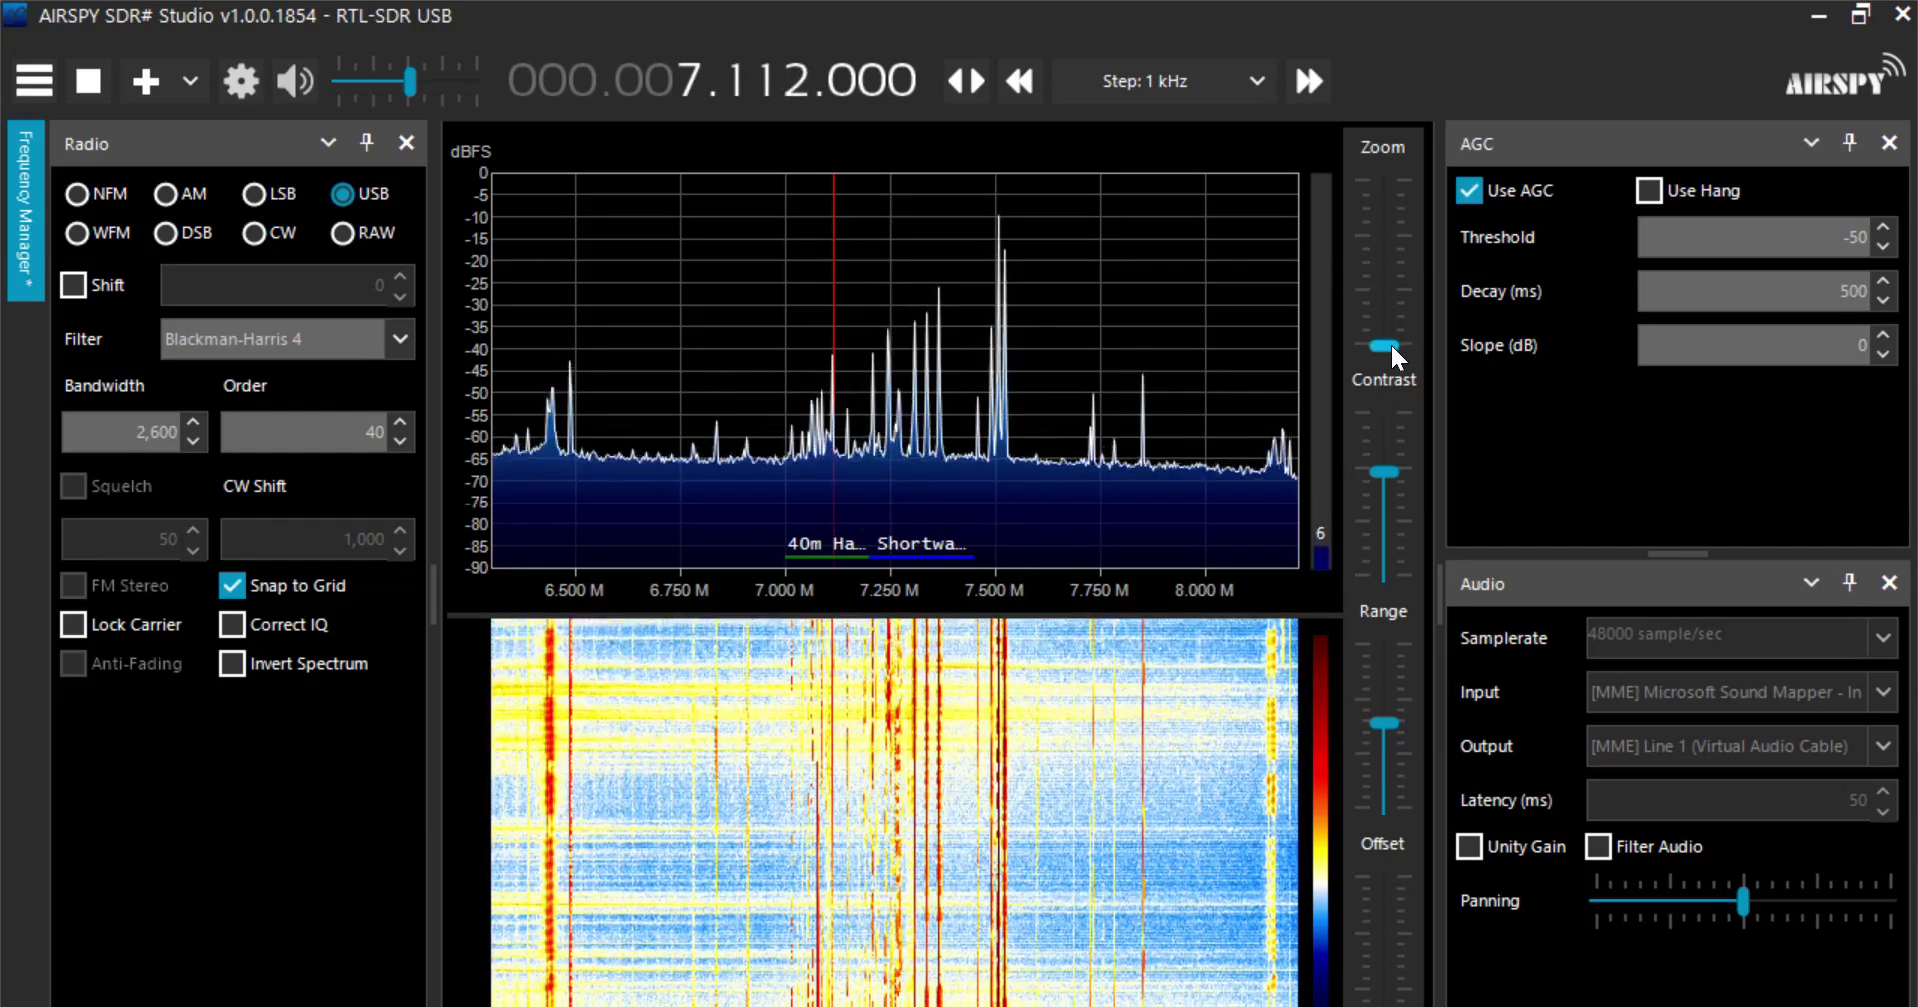
- Zoom the spectrum onto the 40m Ham Band, tweak contrast and range, and minimize SDR#
{"action": "left_click_drag", "start_coordinate": [1389, 341], "coordinate": [1386, 309]}
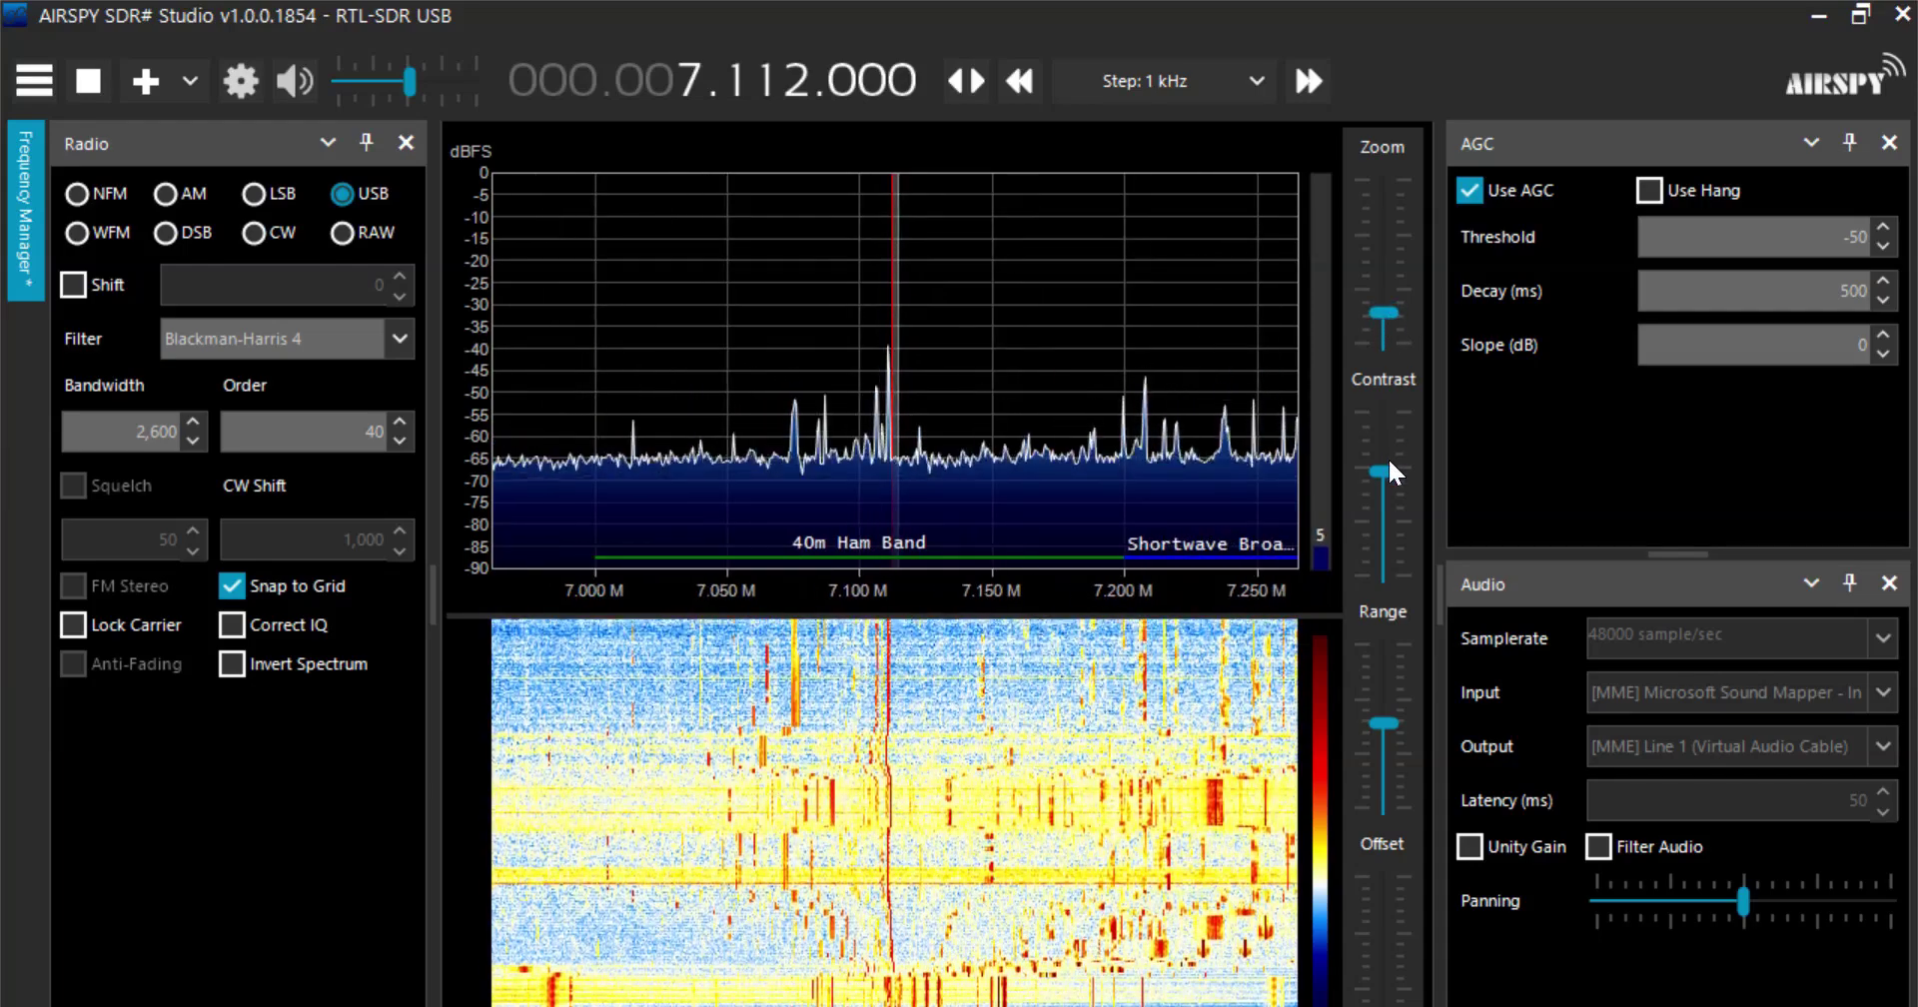
{"action": "mouse_move", "coordinate": [1388, 459]}
{"action": "left_mouse_down"}
{"action": "mouse_move", "coordinate": [1380, 579]}
{"action": "mouse_move", "coordinate": [1375, 482]}
{"action": "left_mouse_up"}
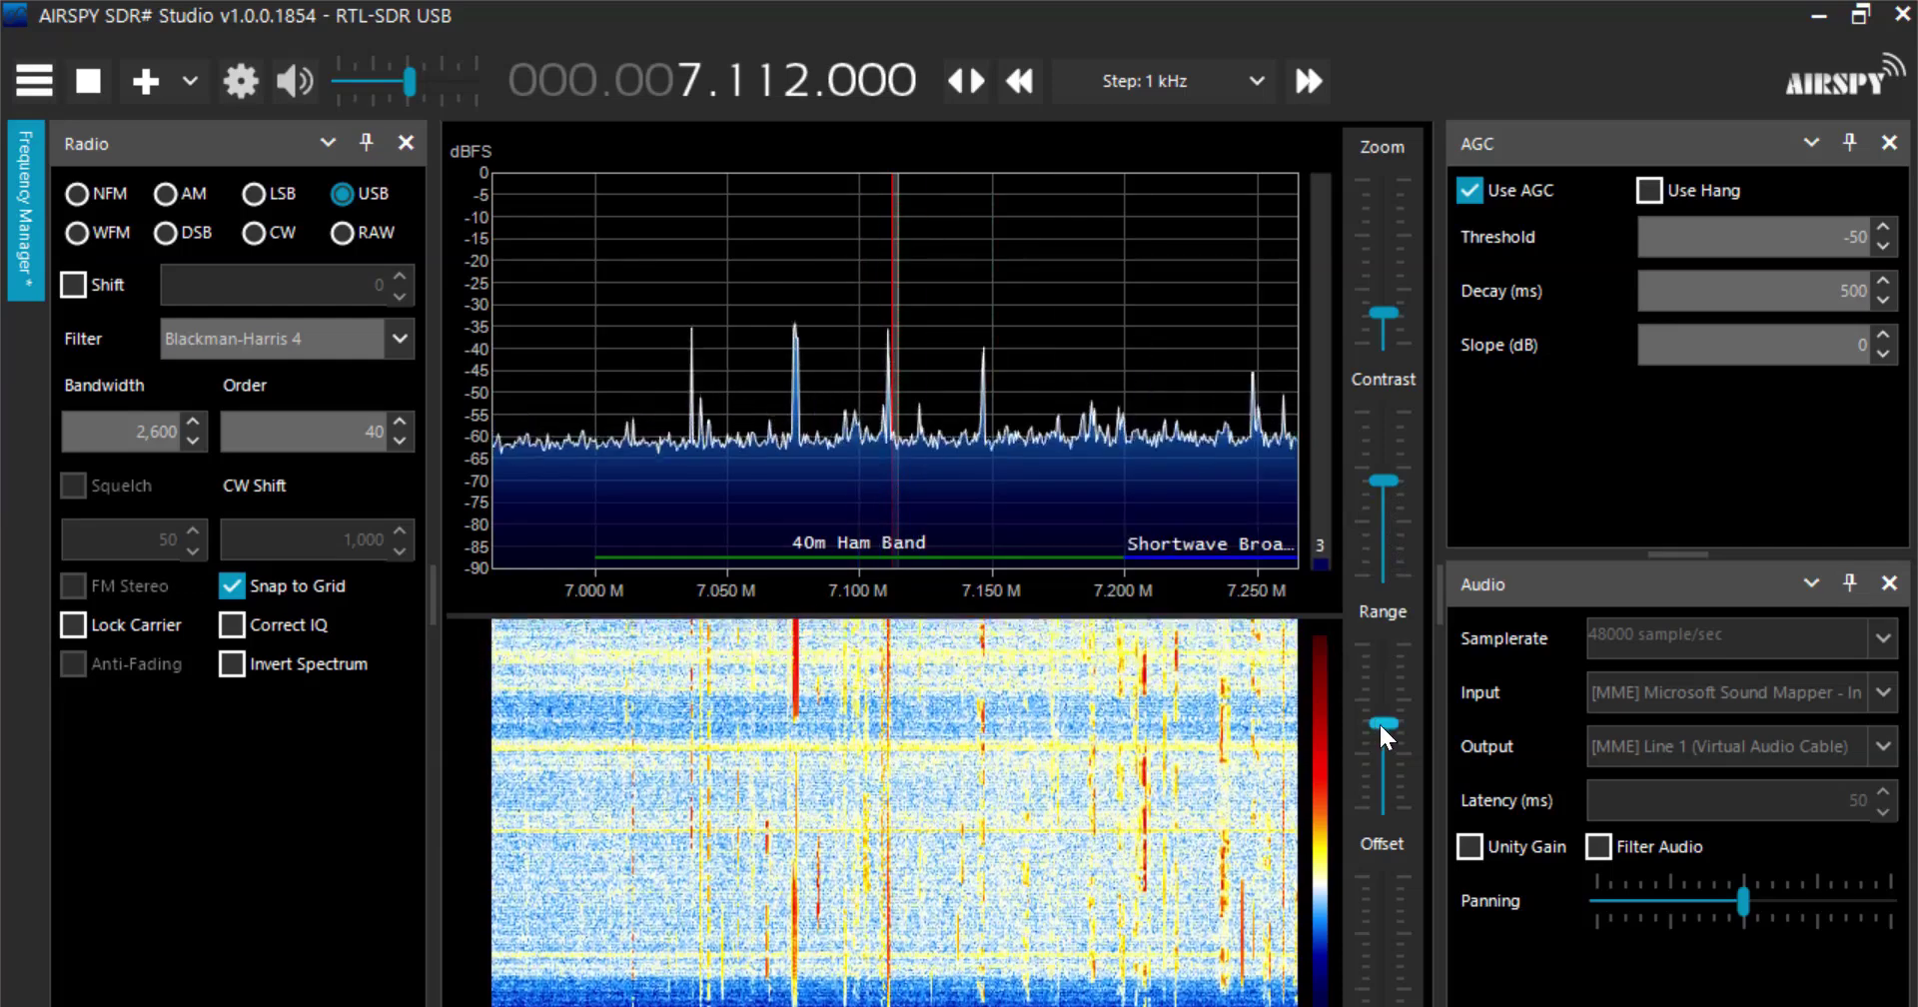
{"action": "mouse_move", "coordinate": [1381, 722]}
{"action": "left_mouse_down"}
{"action": "mouse_move", "coordinate": [1381, 740]}
{"action": "mouse_move", "coordinate": [1378, 672]}
{"action": "mouse_move", "coordinate": [1389, 723]}
{"action": "left_mouse_up"}
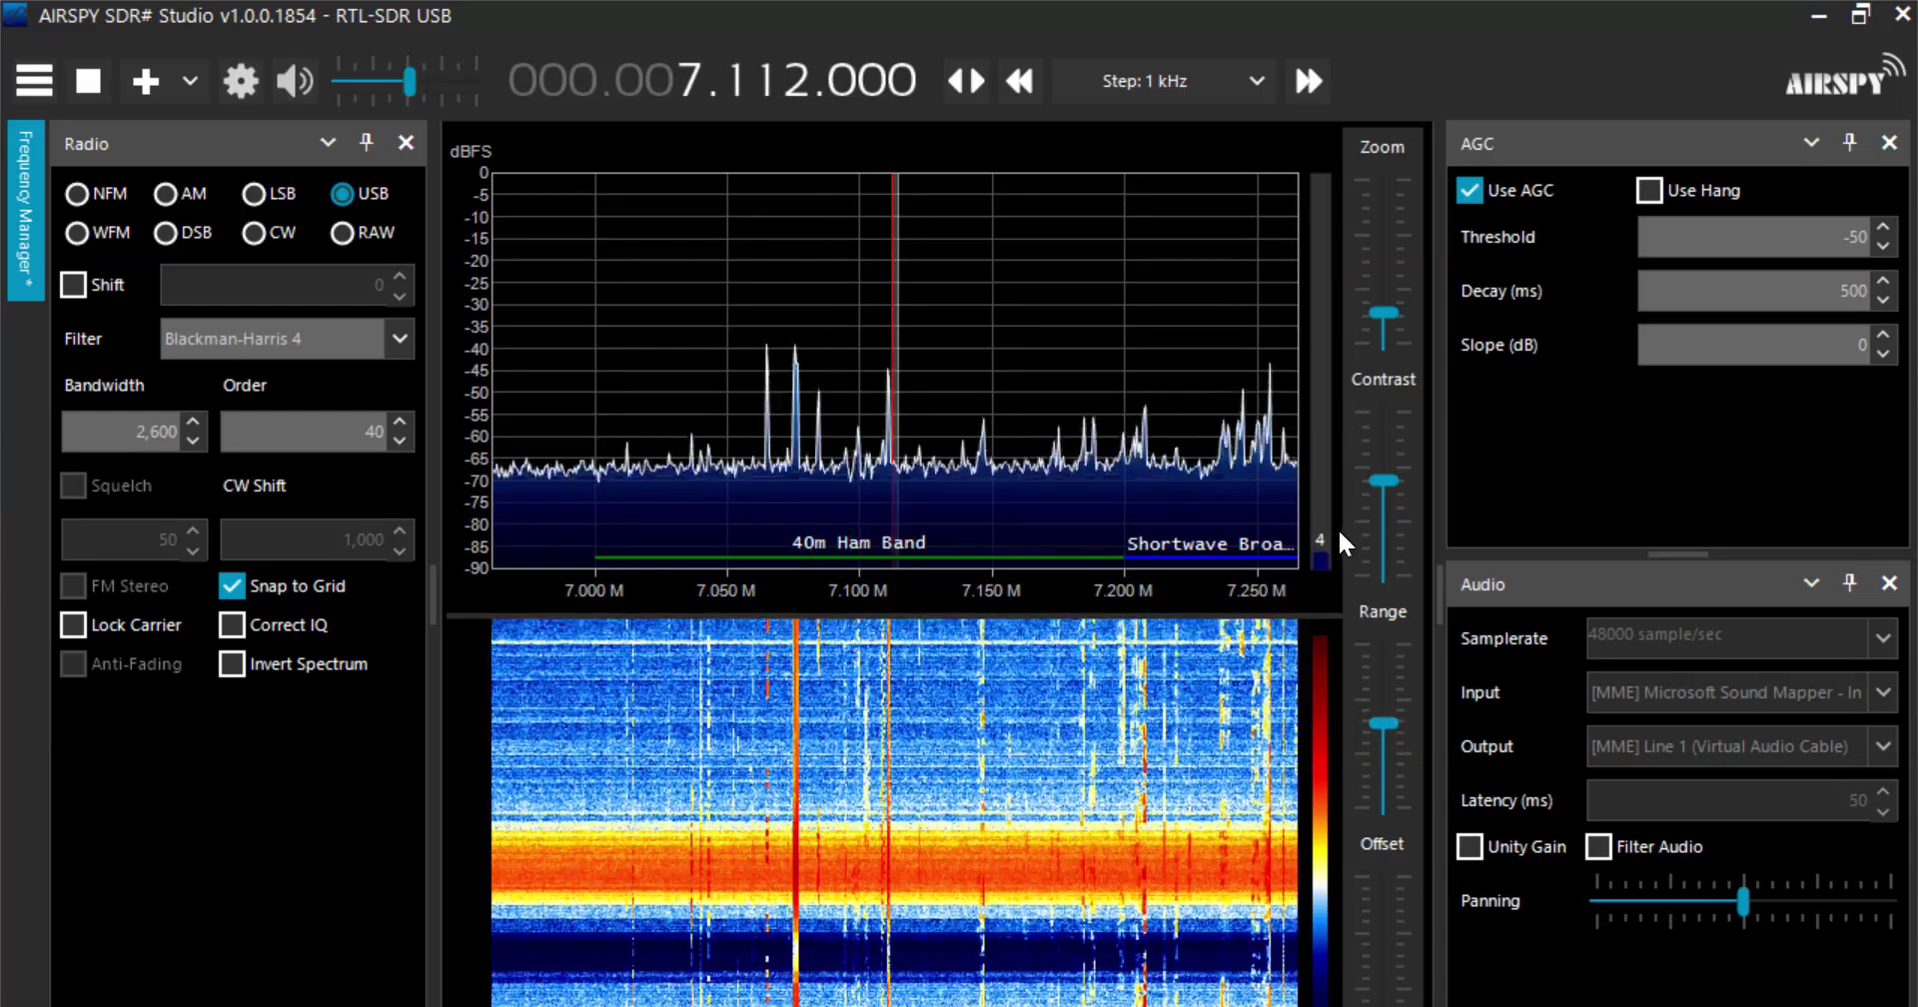
{"action": "left_click_drag", "start_coordinate": [1378, 312], "coordinate": [1377, 306]}
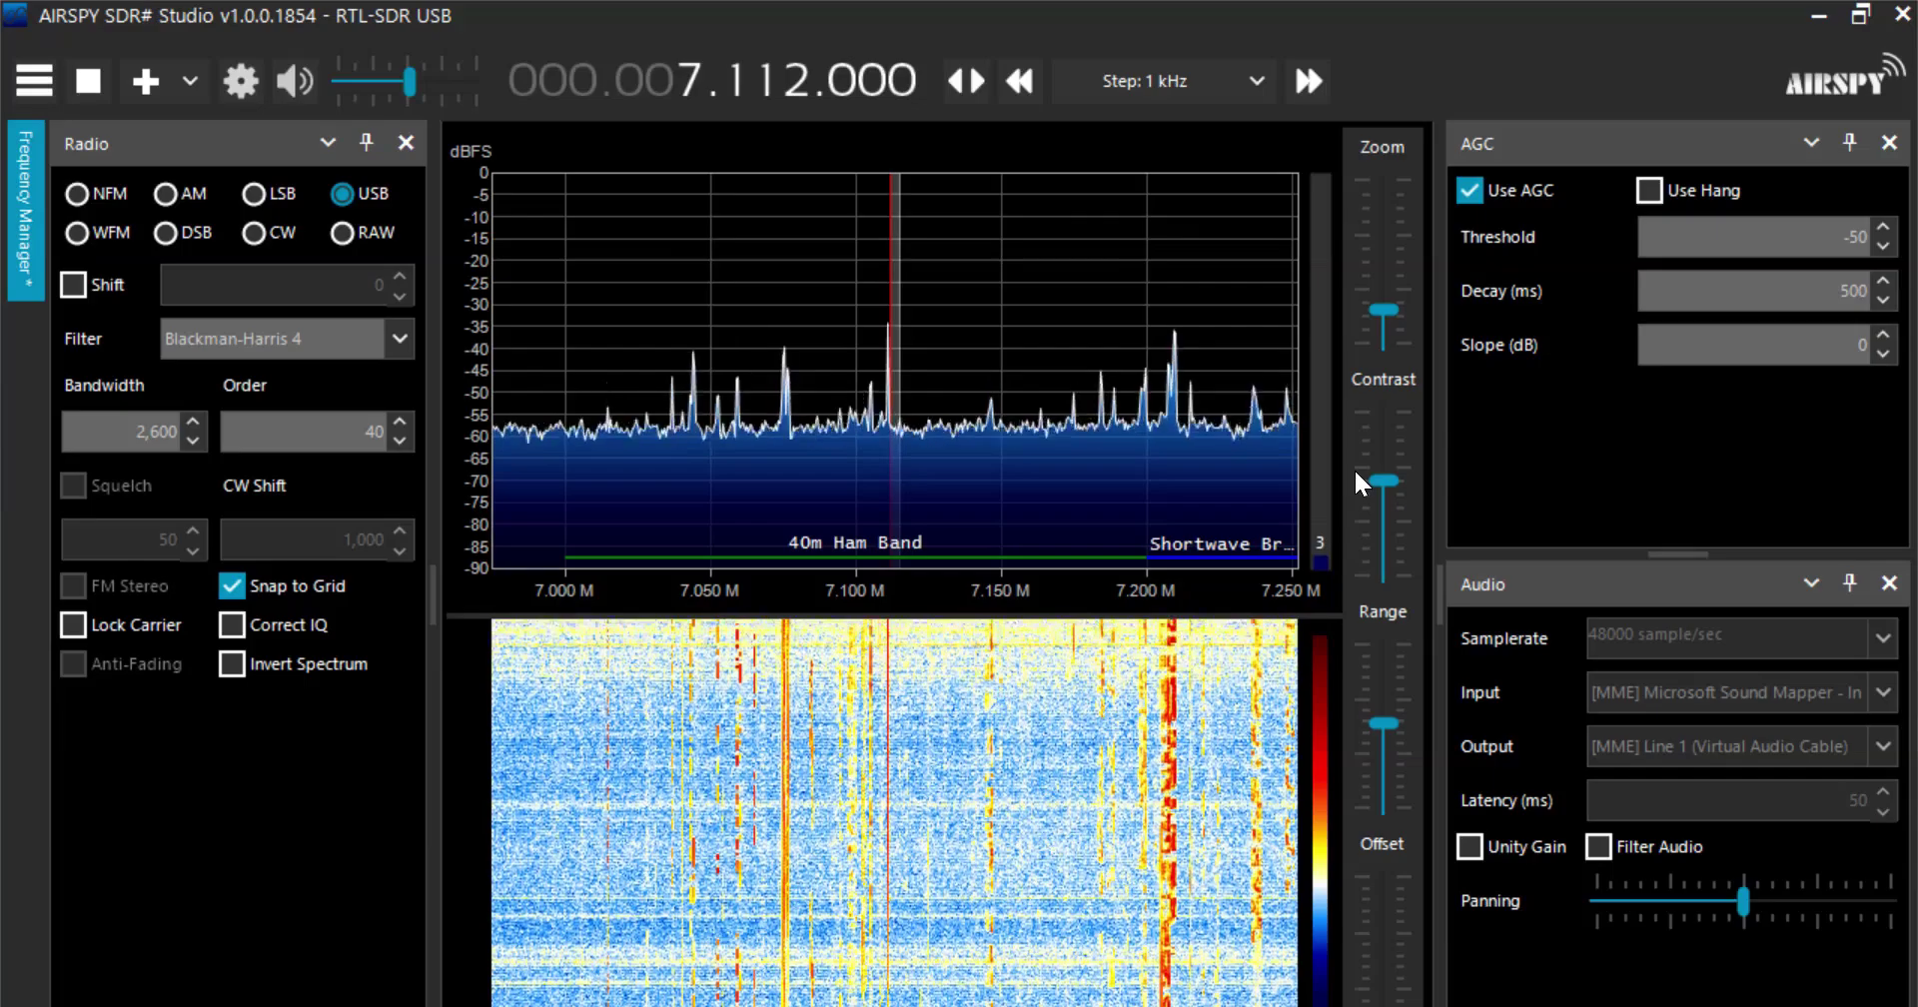
{"action": "left_click", "coordinate": [1819, 15]}
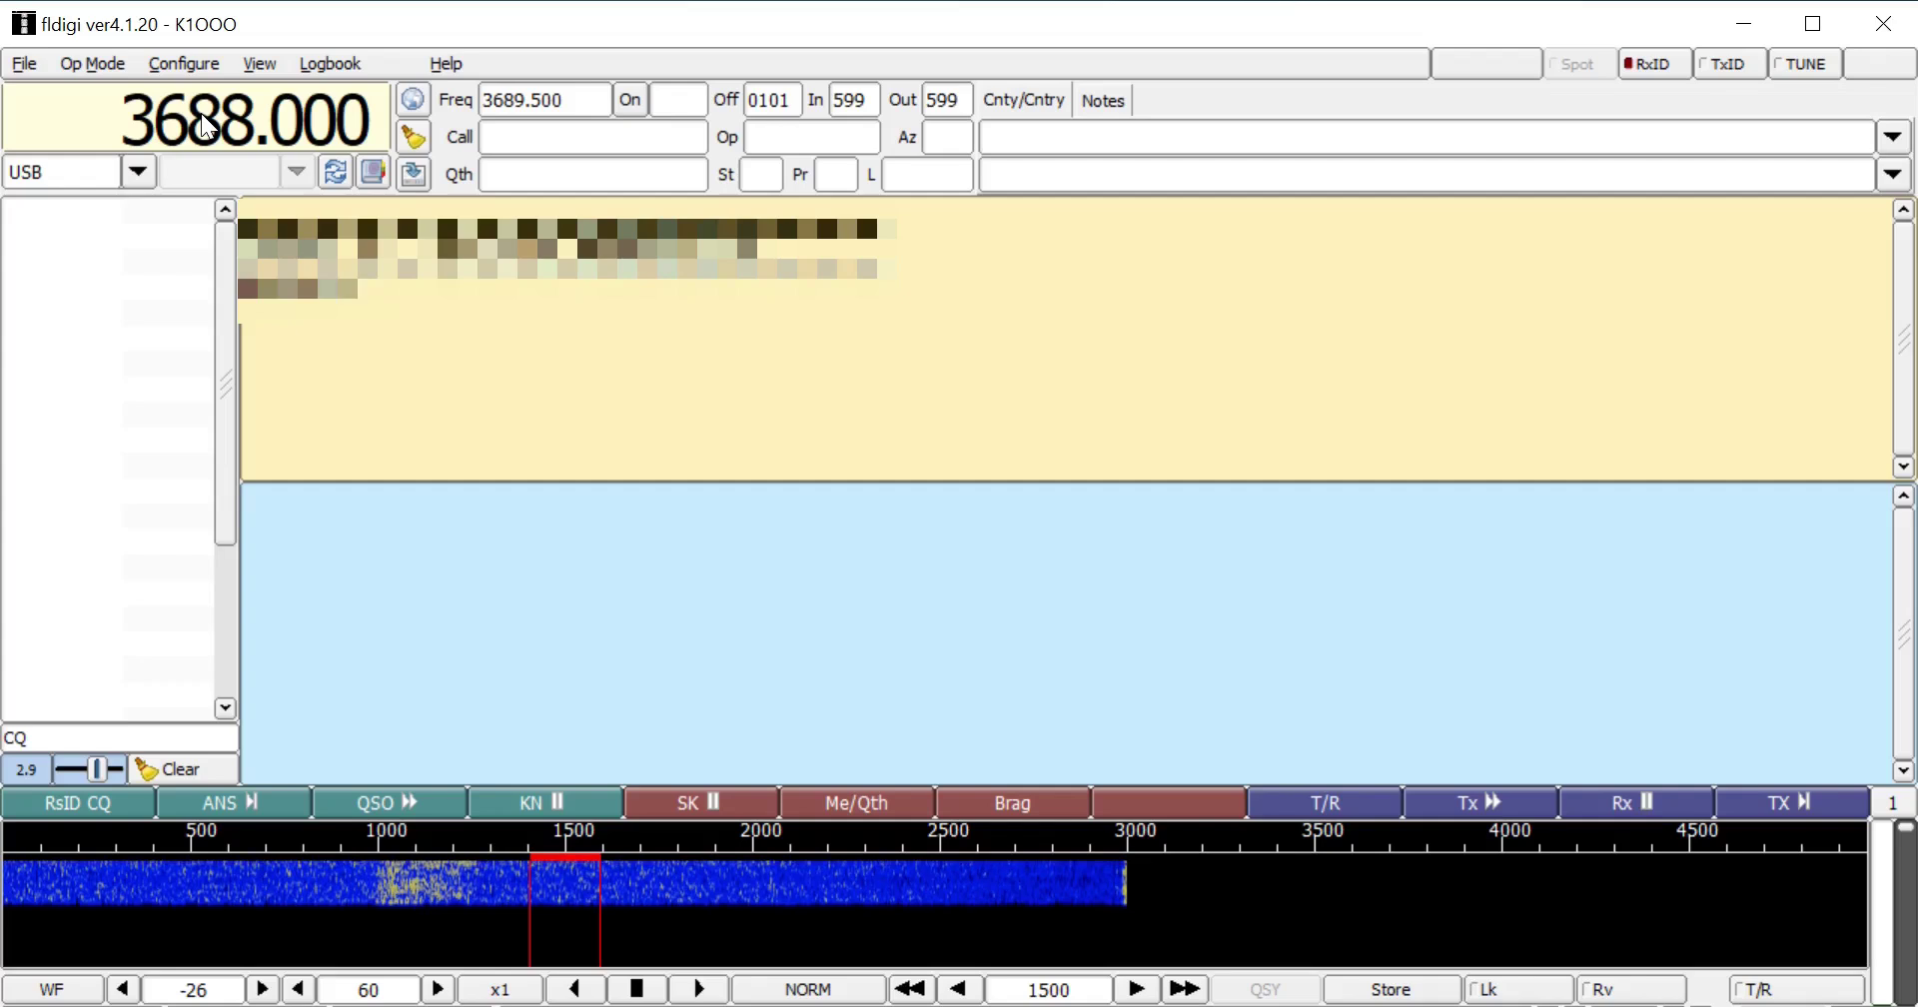
{"action": "right_click", "coordinate": [433, 381]}
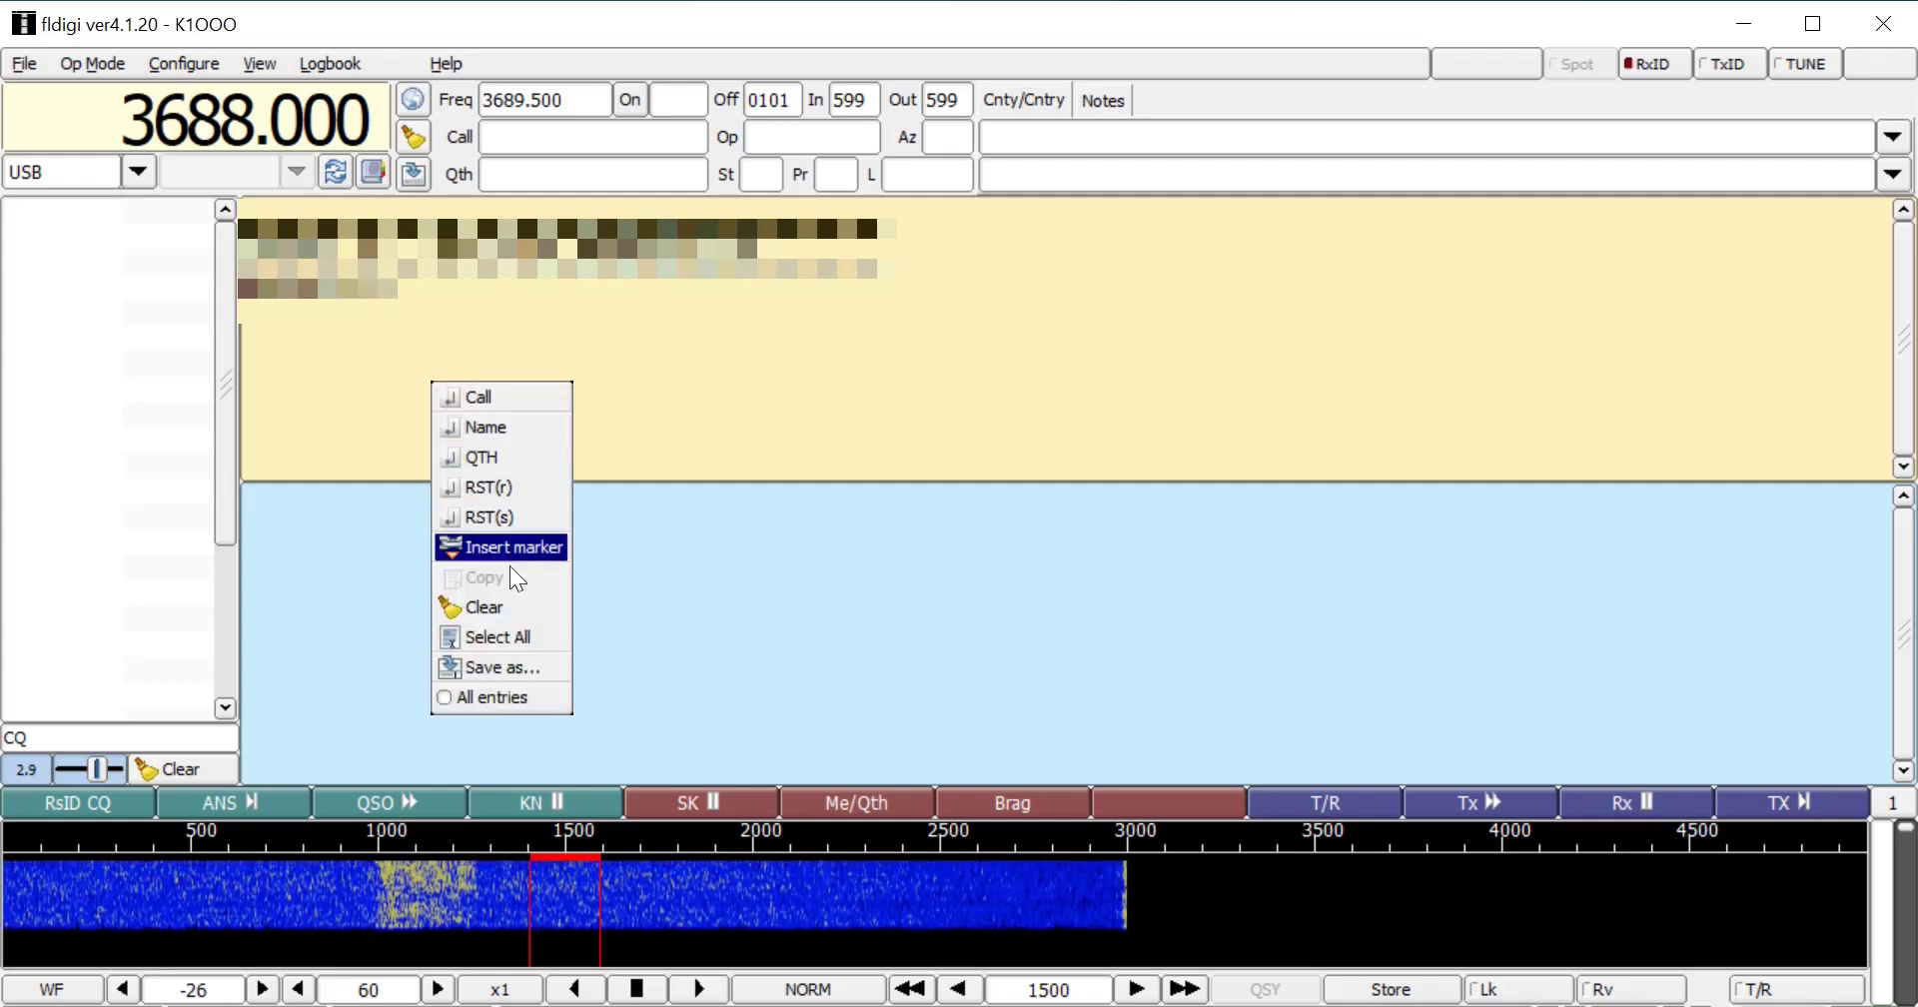
{"action": "left_click", "coordinate": [503, 605]}
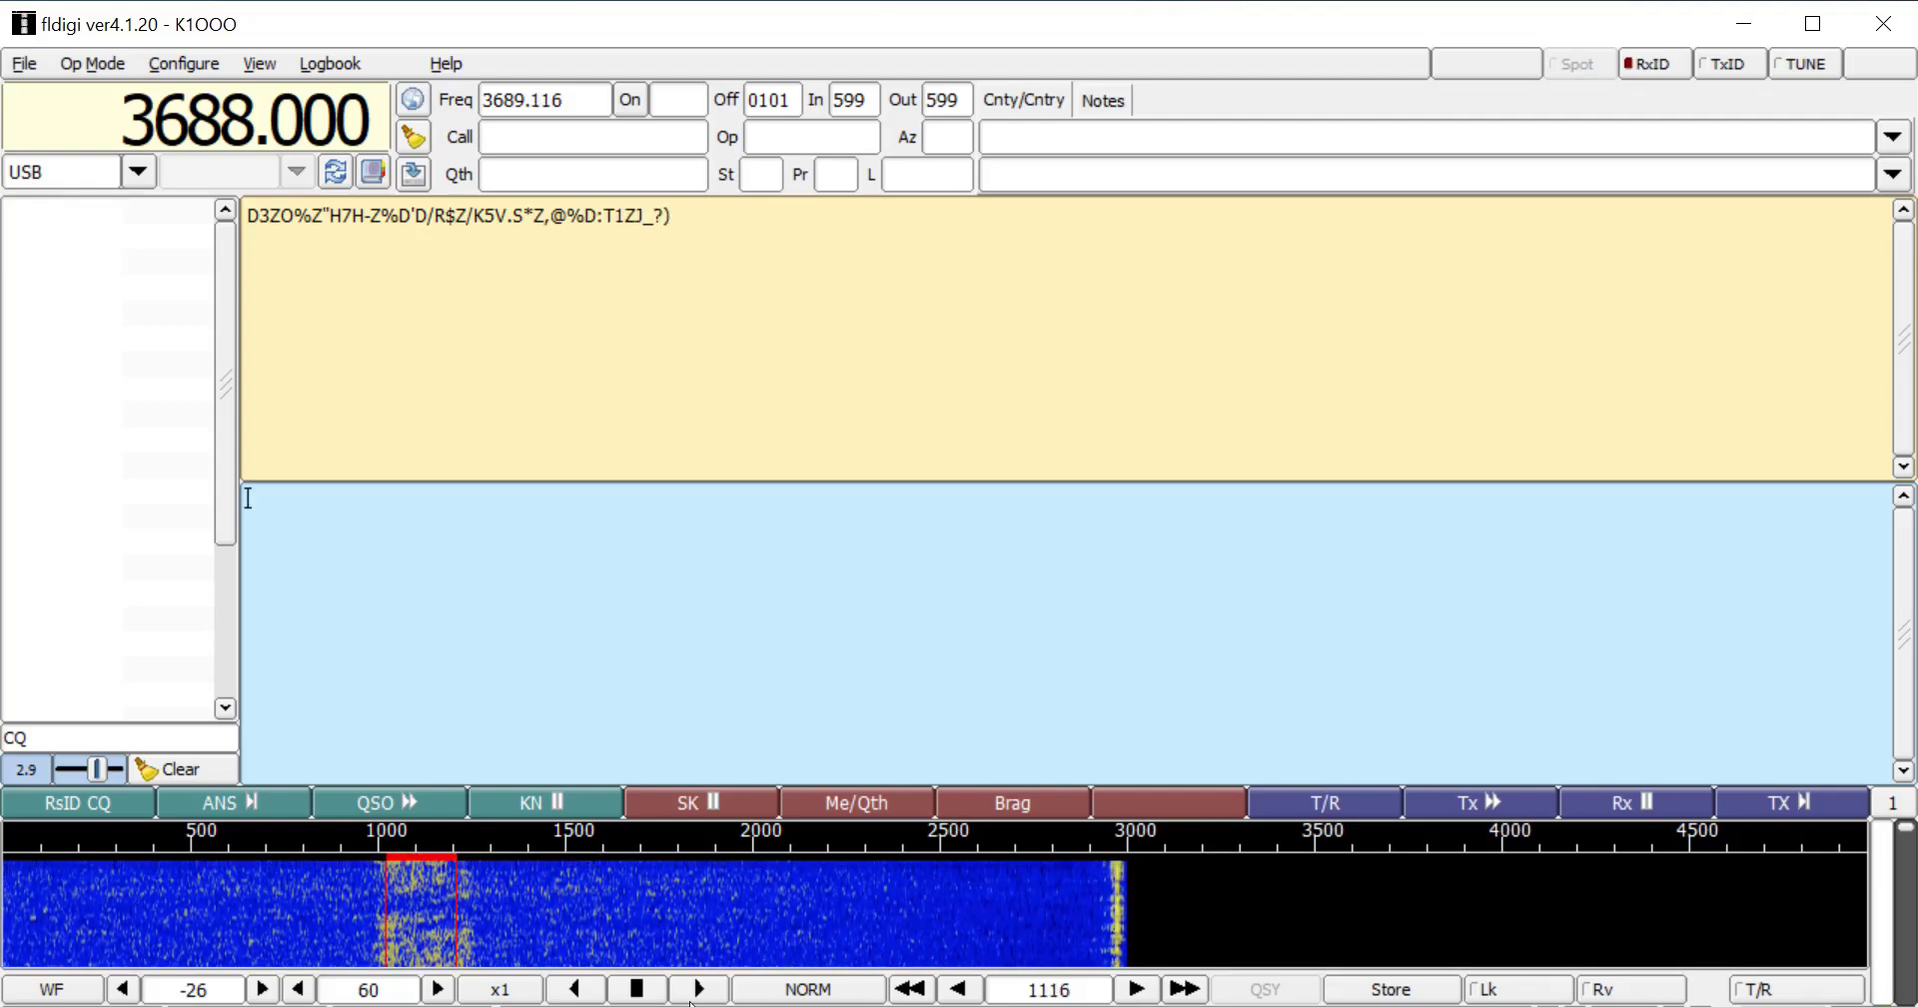
- Switch fldigi's operating mode to Contestia Cont4-250
{"action": "left_click", "coordinate": [111, 62]}
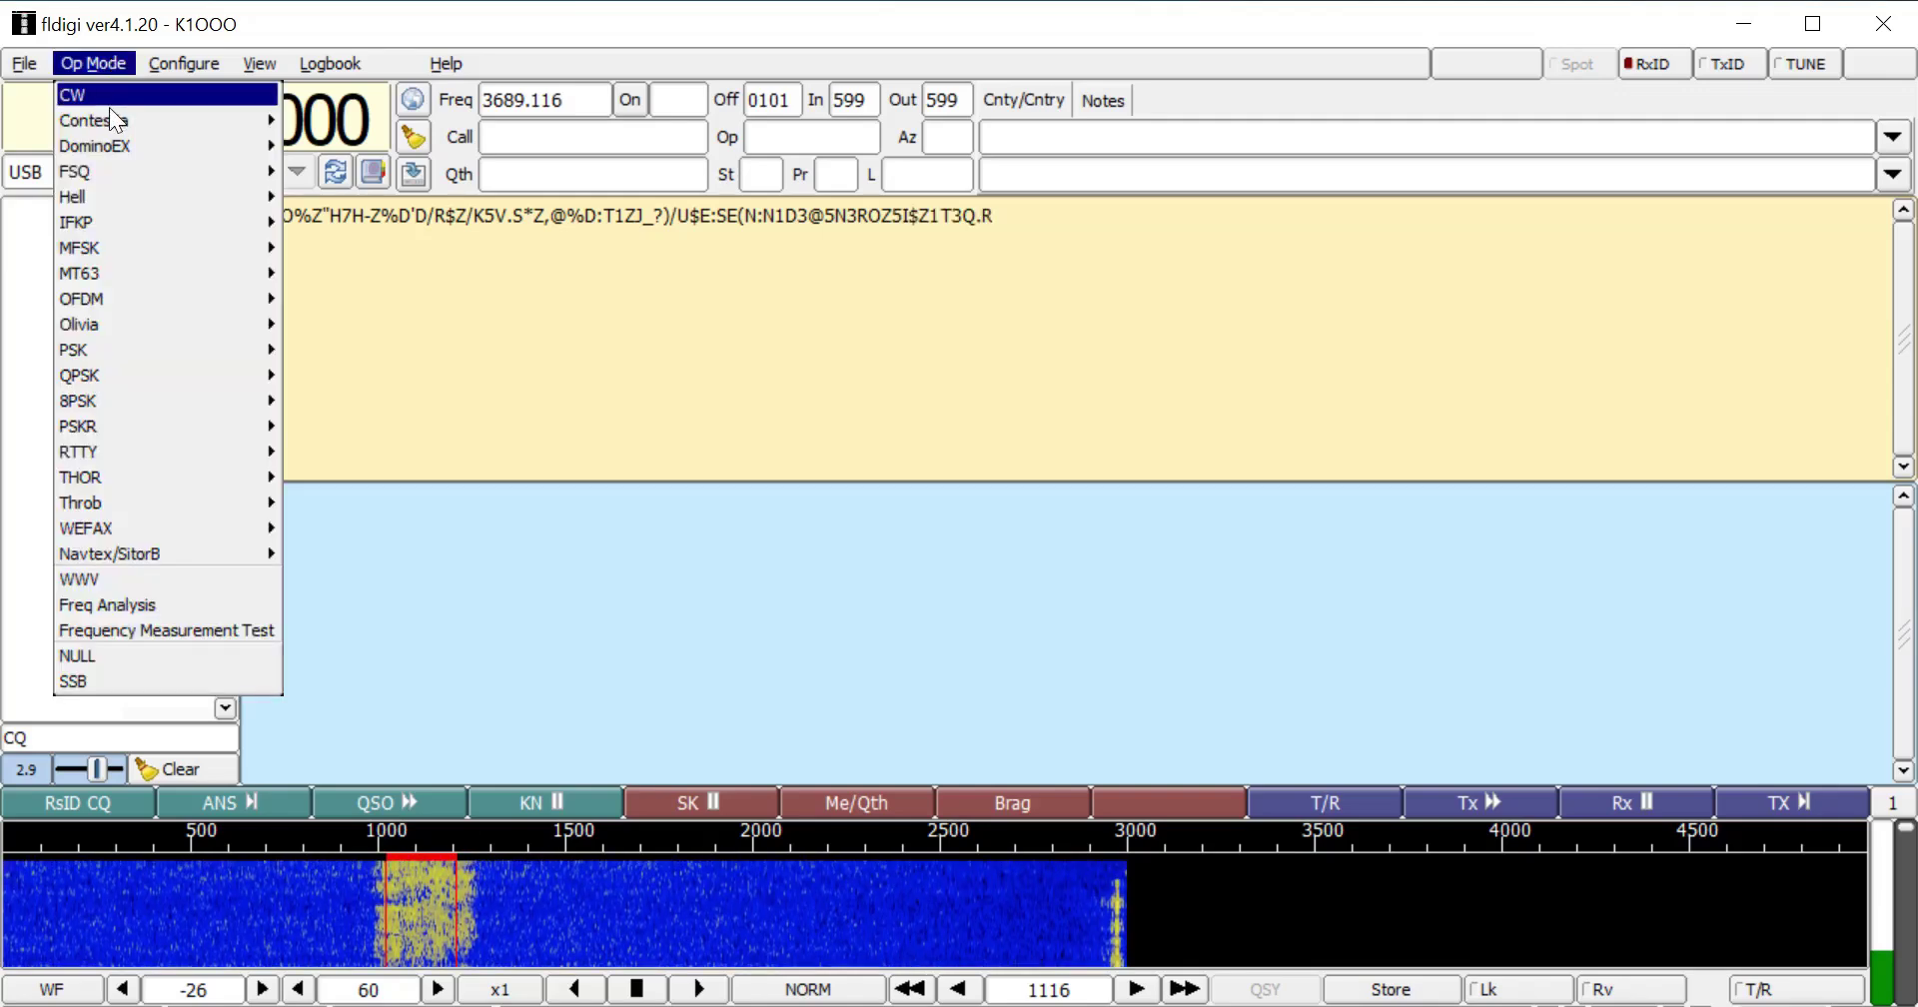
{"action": "mouse_move", "coordinate": [165, 129]}
{"action": "left_click", "coordinate": [355, 147]}
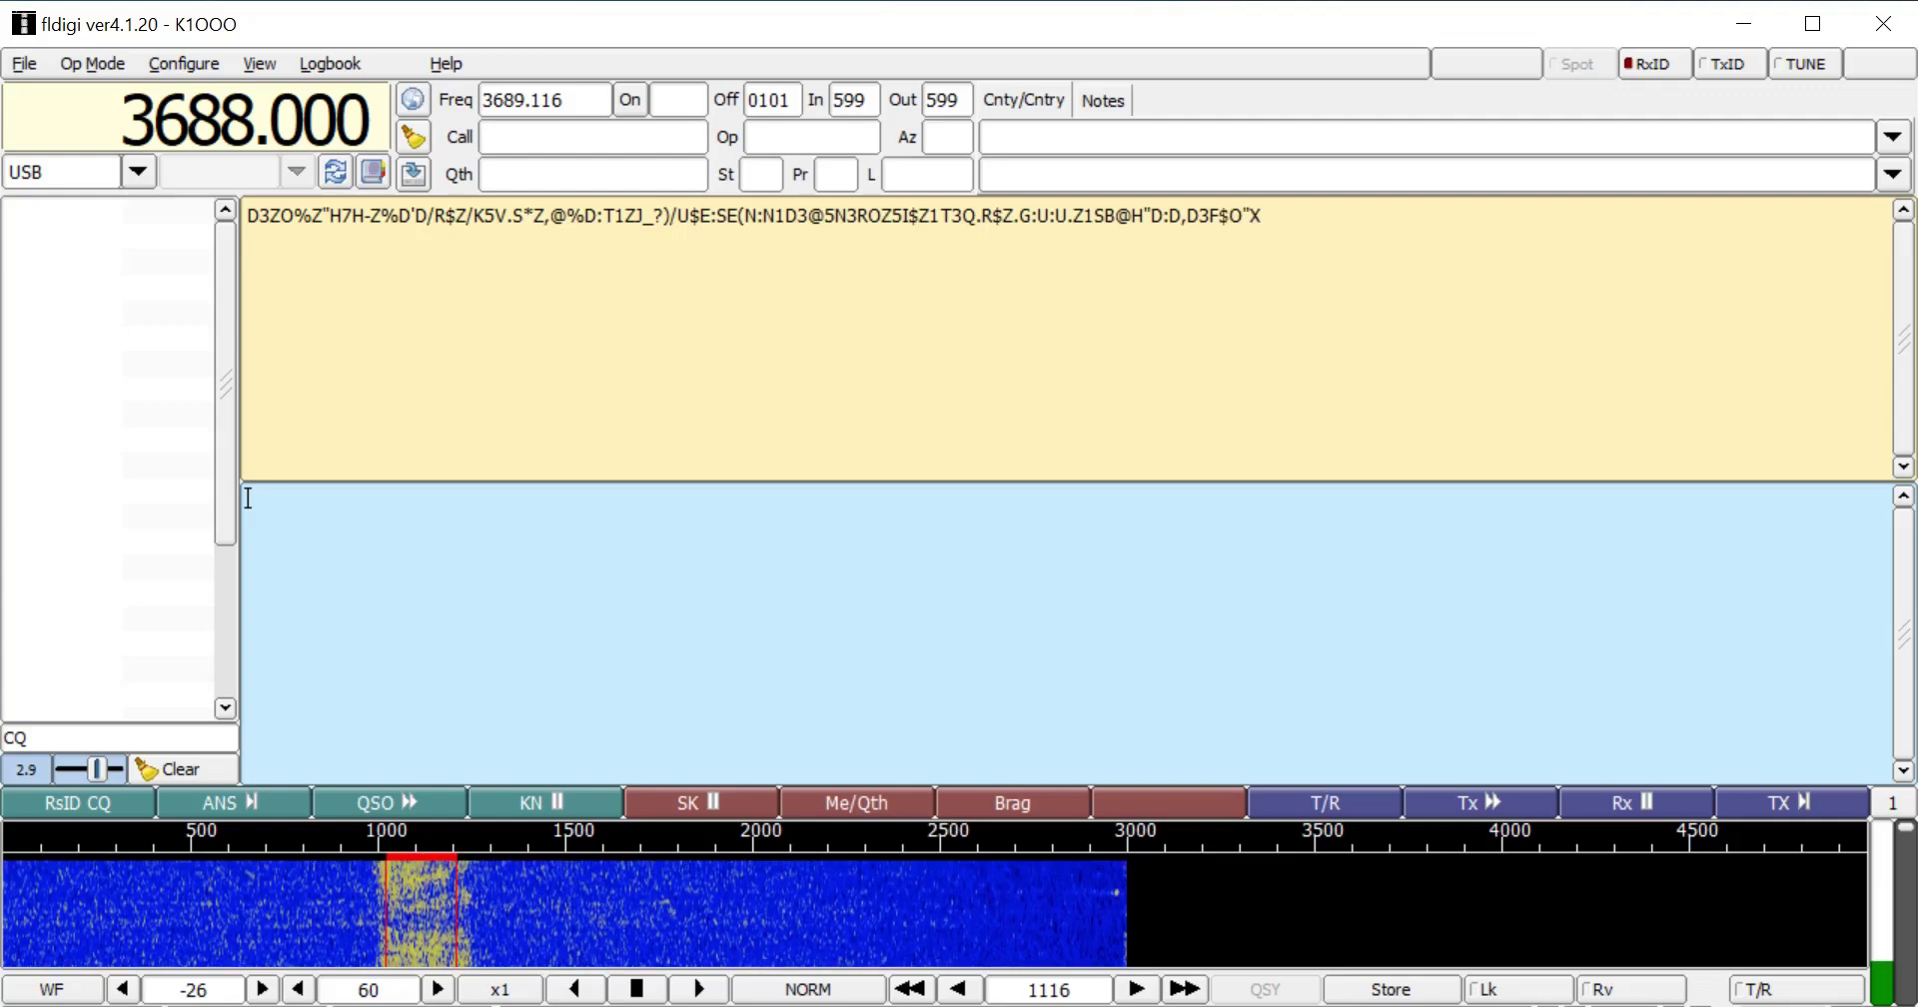
- Adjust the receive offset with the arrow buttons, then place the marker on the signal near 1112 Hz
{"action": "left_click", "coordinate": [959, 988]}
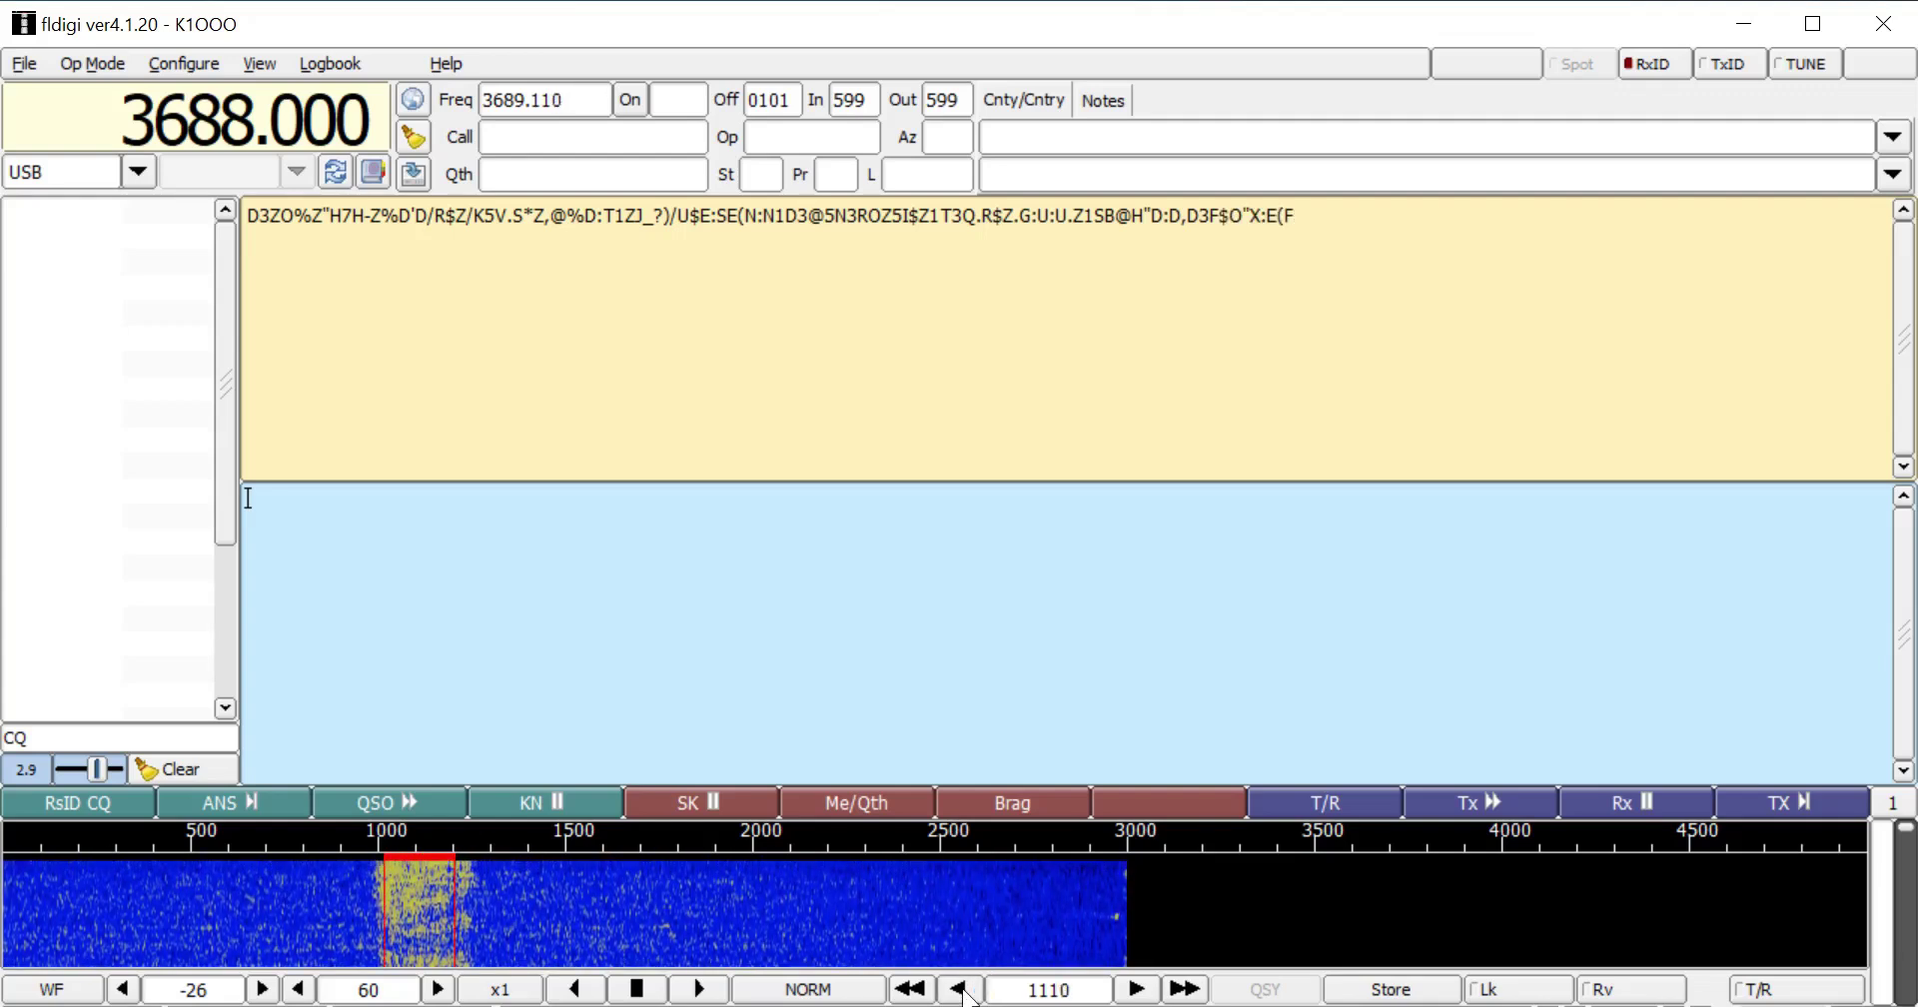
{"action": "left_click", "coordinate": [959, 989]}
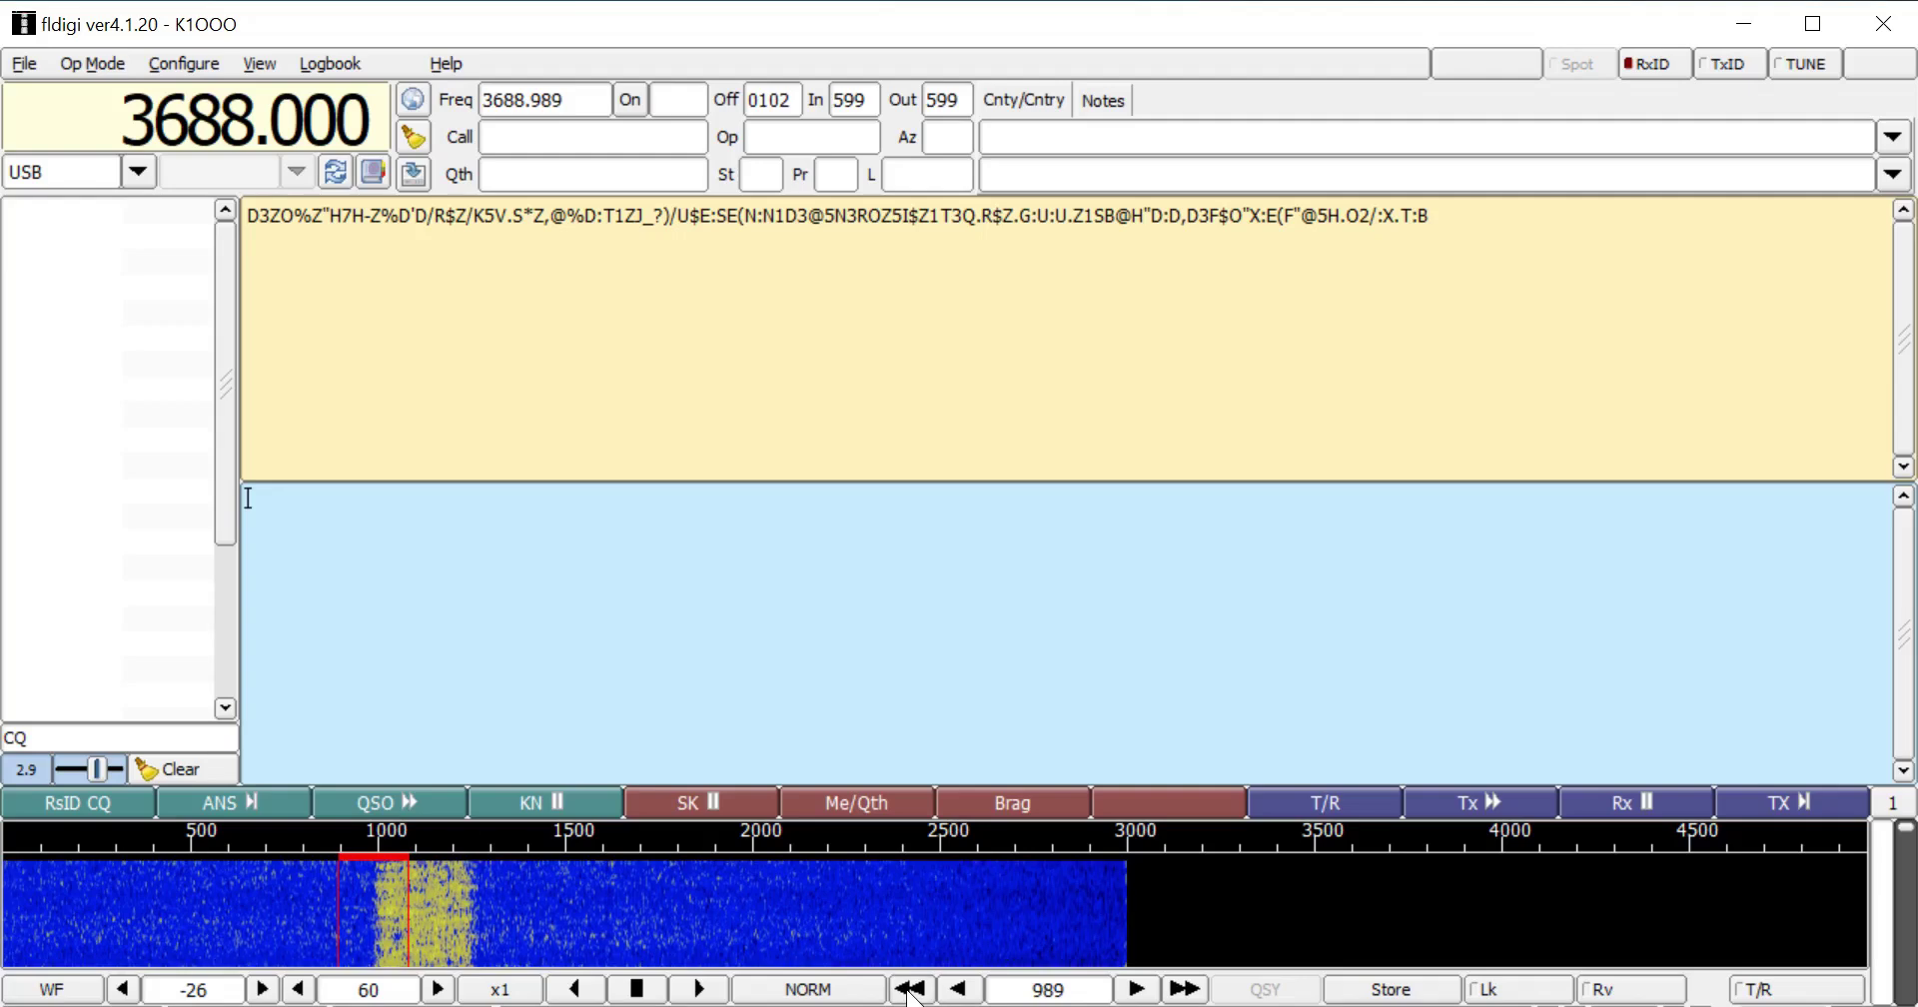
{"action": "left_click", "coordinate": [909, 990]}
{"action": "left_click", "coordinate": [909, 990]}
{"action": "left_click", "coordinate": [909, 990]}
{"action": "left_click", "coordinate": [909, 991]}
{"action": "left_click", "coordinate": [909, 990]}
{"action": "left_click", "coordinate": [908, 990]}
{"action": "left_click", "coordinate": [908, 991]}
{"action": "left_click", "coordinate": [909, 990]}
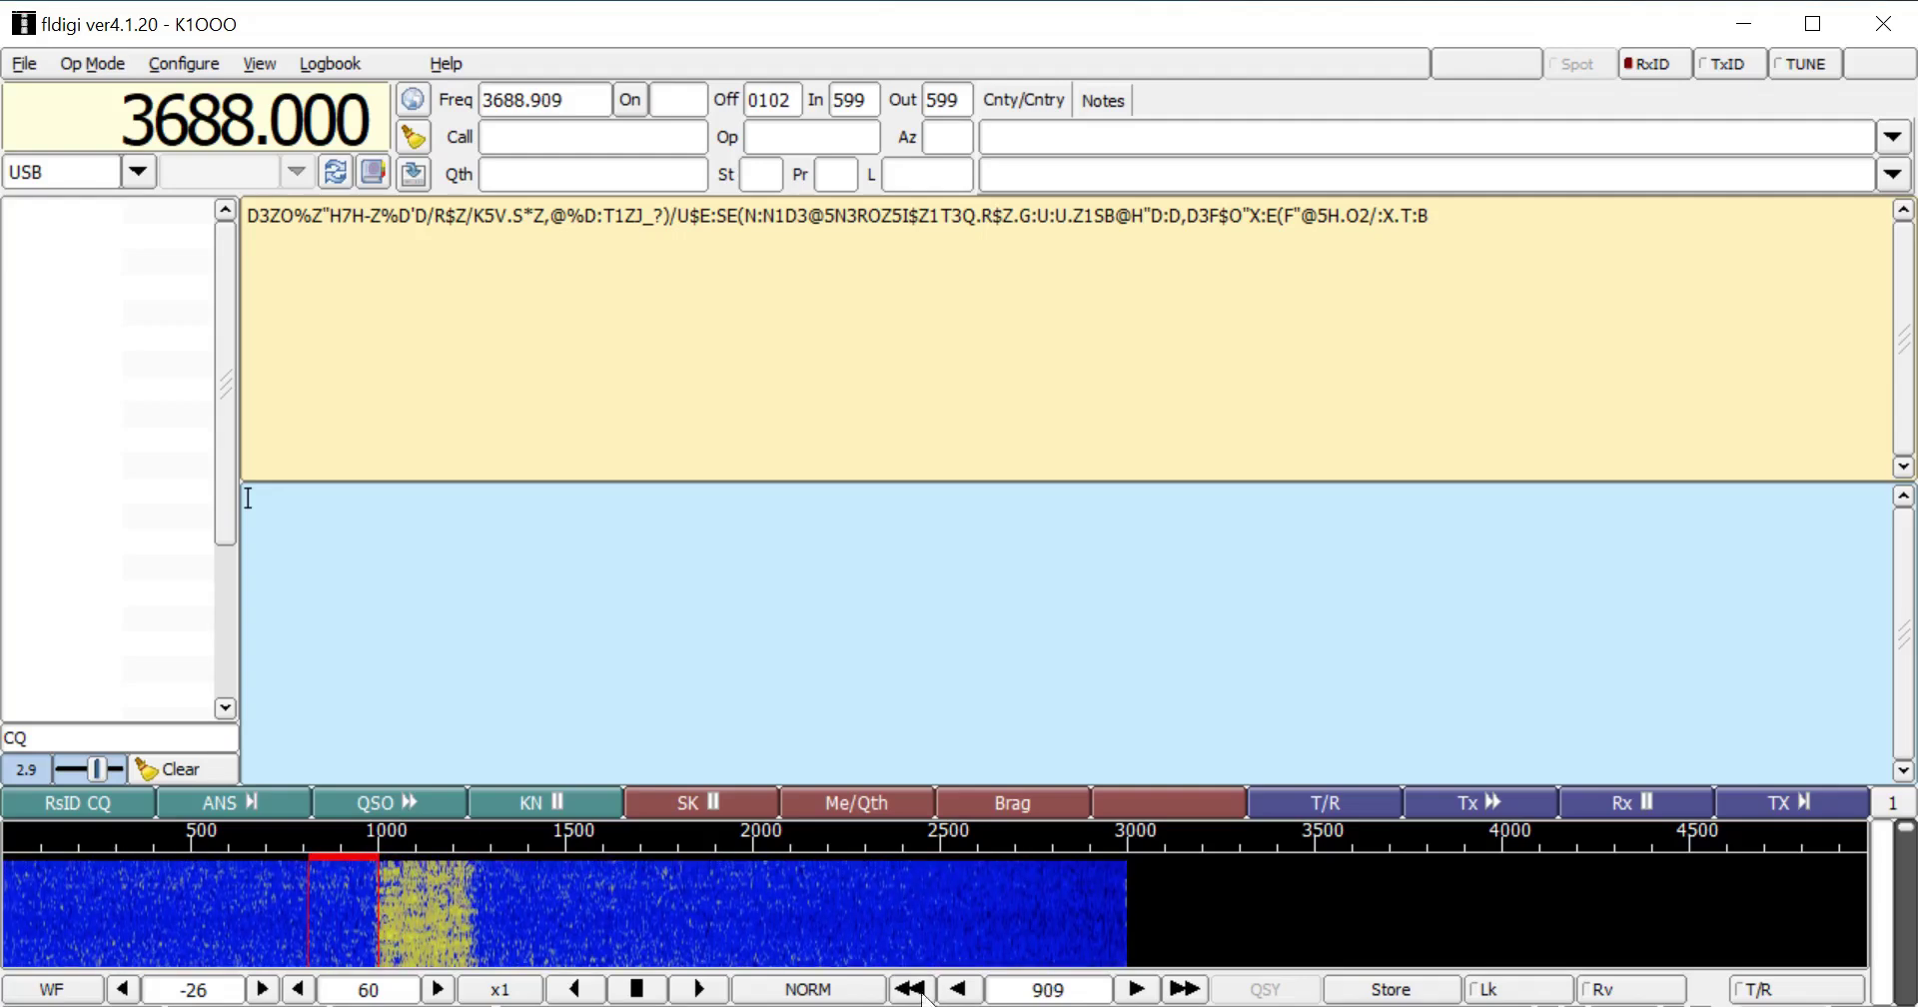
{"action": "left_click", "coordinate": [961, 991]}
{"action": "left_click", "coordinate": [961, 991]}
{"action": "left_click", "coordinate": [961, 990]}
{"action": "left_click", "coordinate": [961, 990]}
{"action": "left_click", "coordinate": [961, 991]}
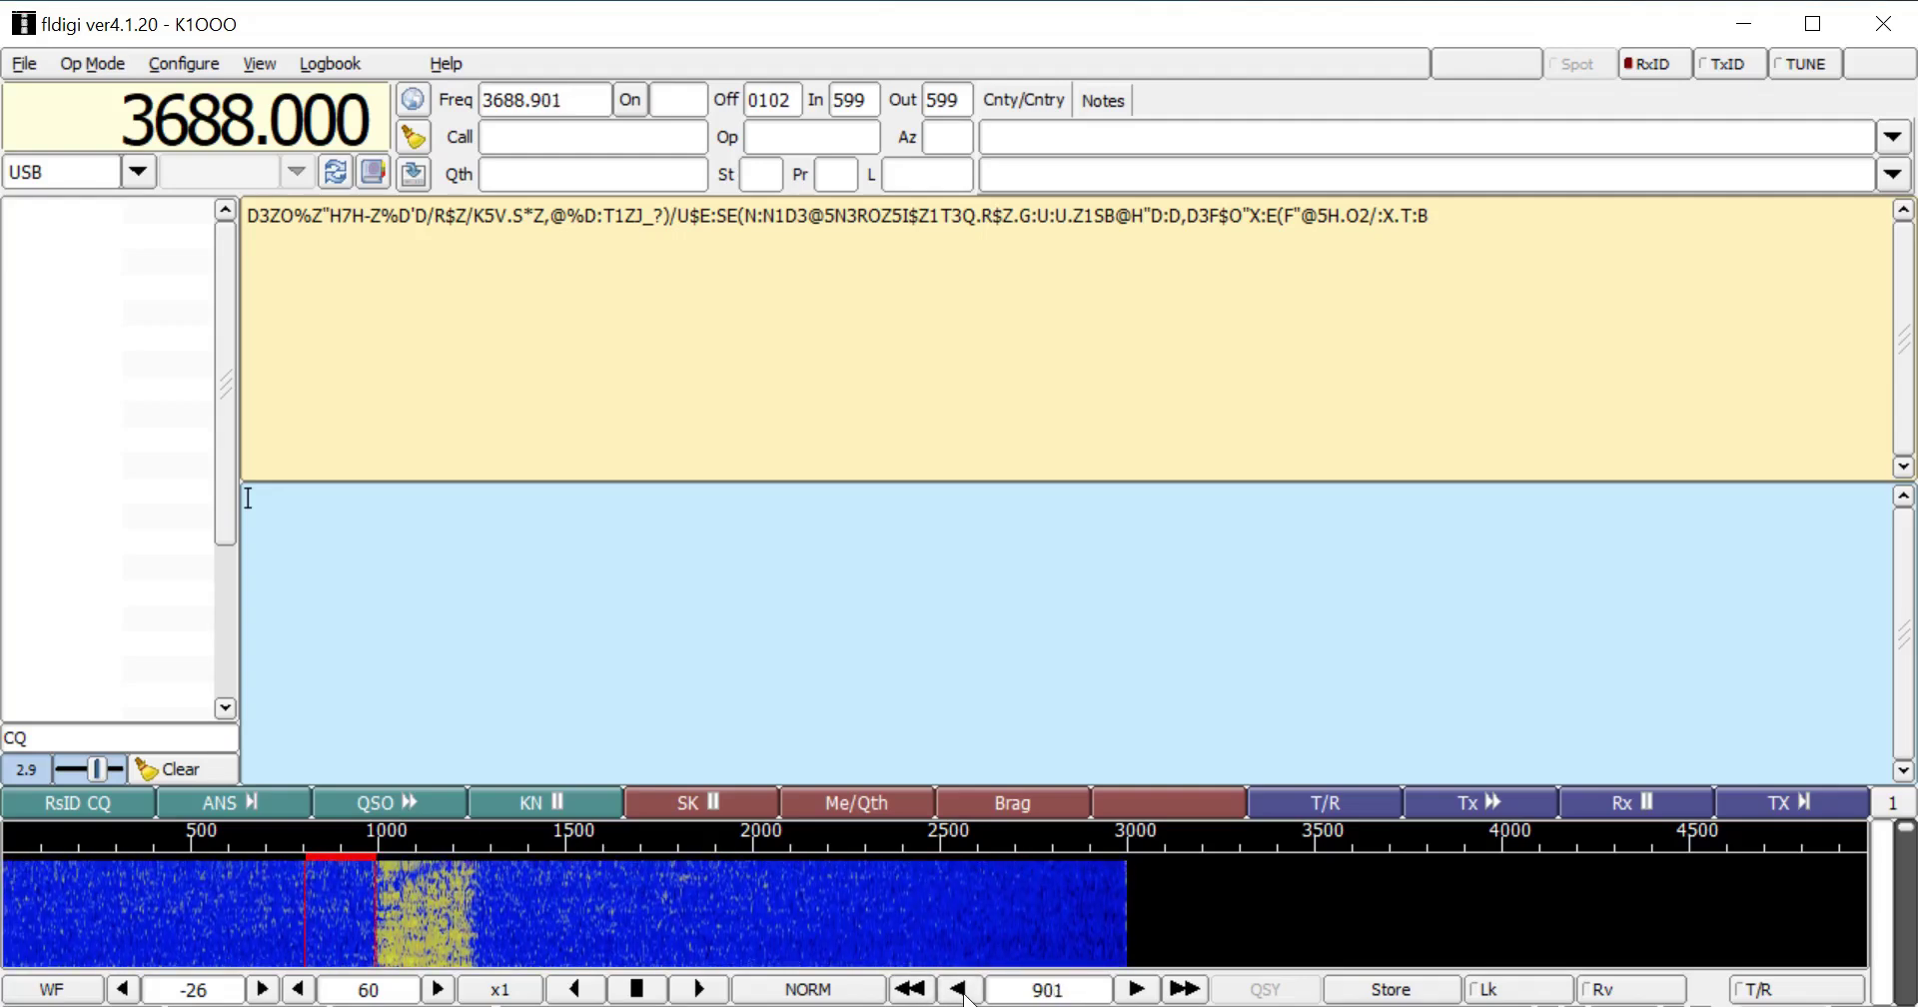
{"action": "left_click", "coordinate": [961, 991]}
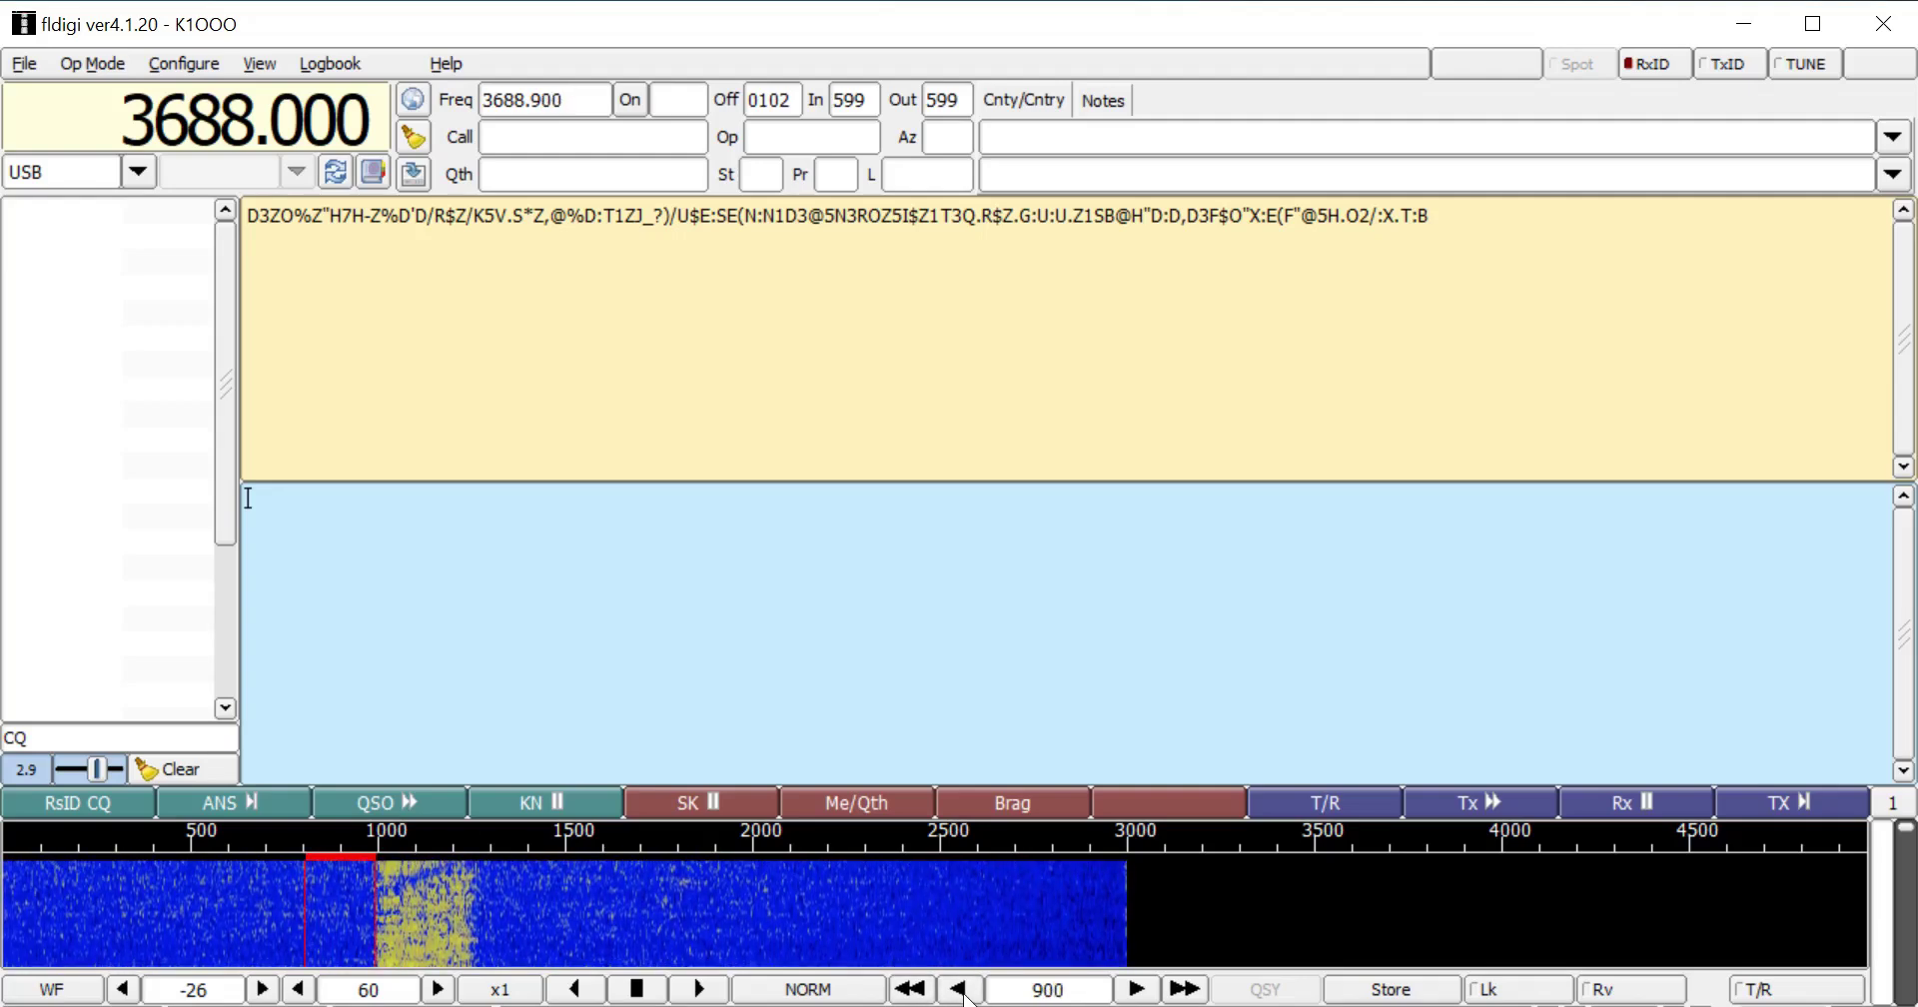
{"action": "left_click", "coordinate": [420, 899]}
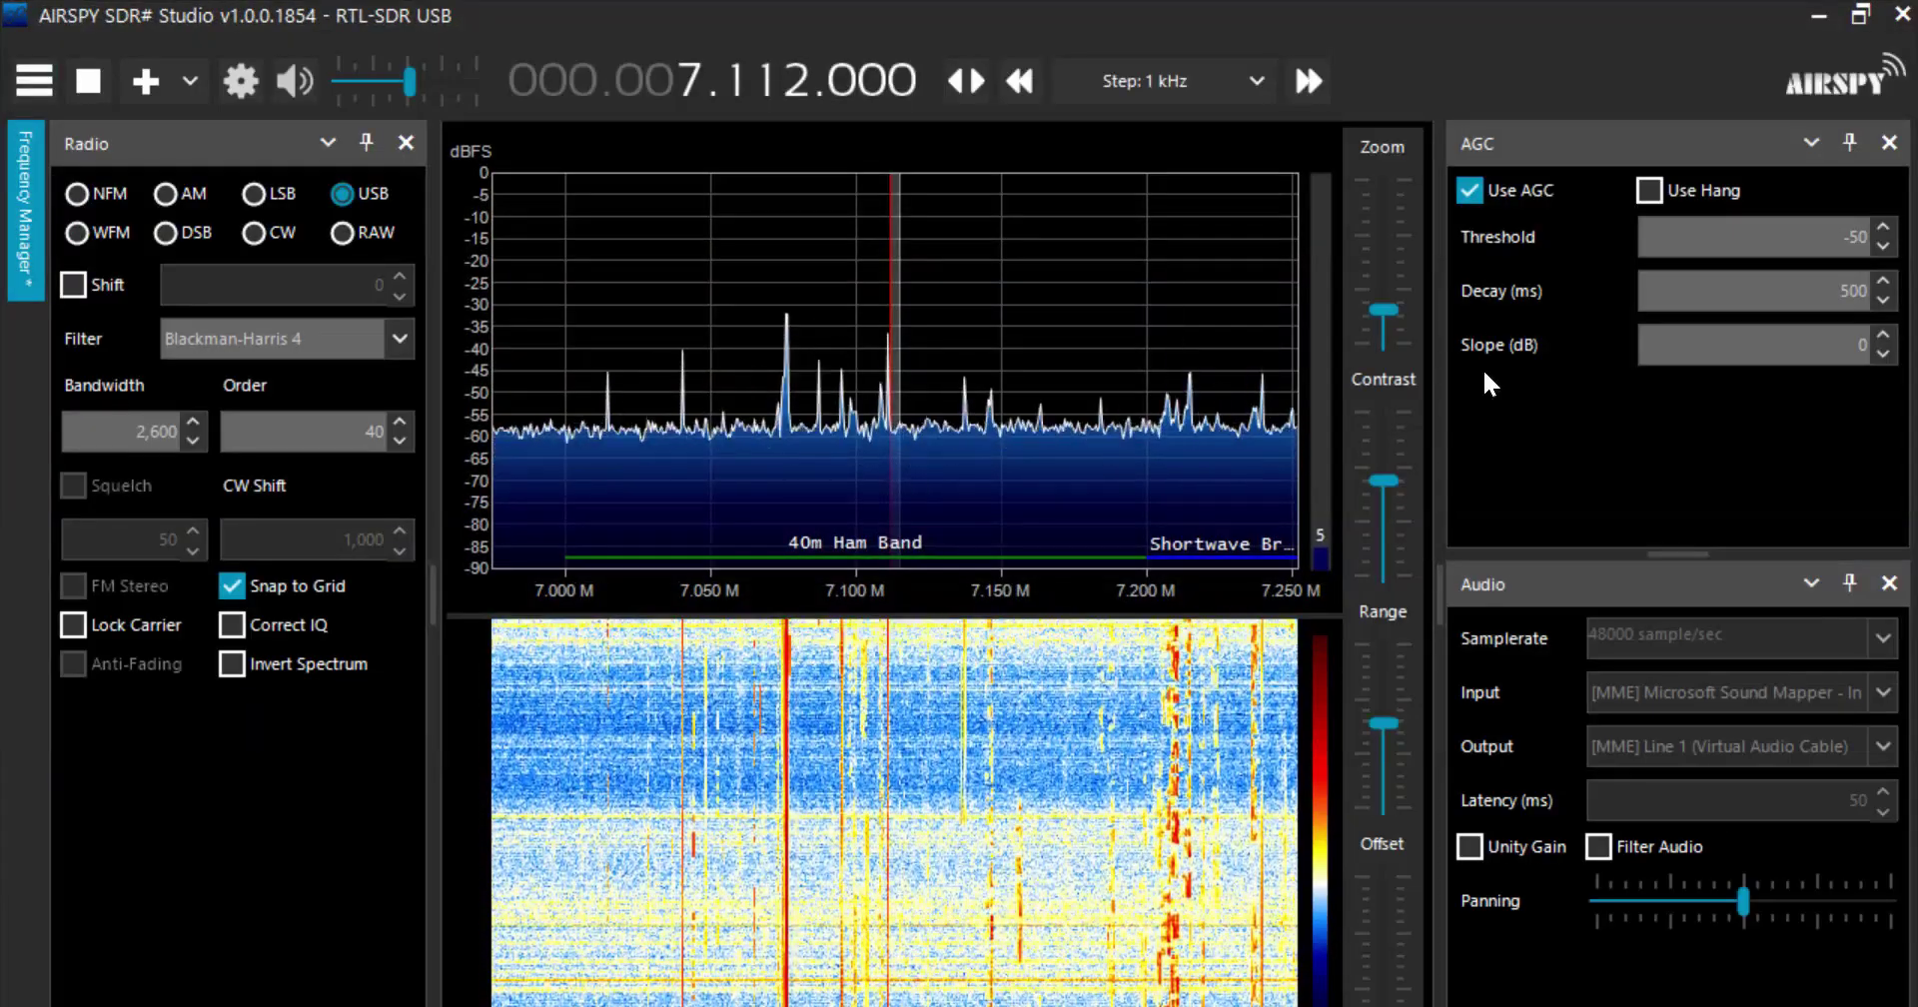
- Uncheck Use AGC in SDR# and return to the fldigi window
{"action": "left_click", "coordinate": [1478, 188]}
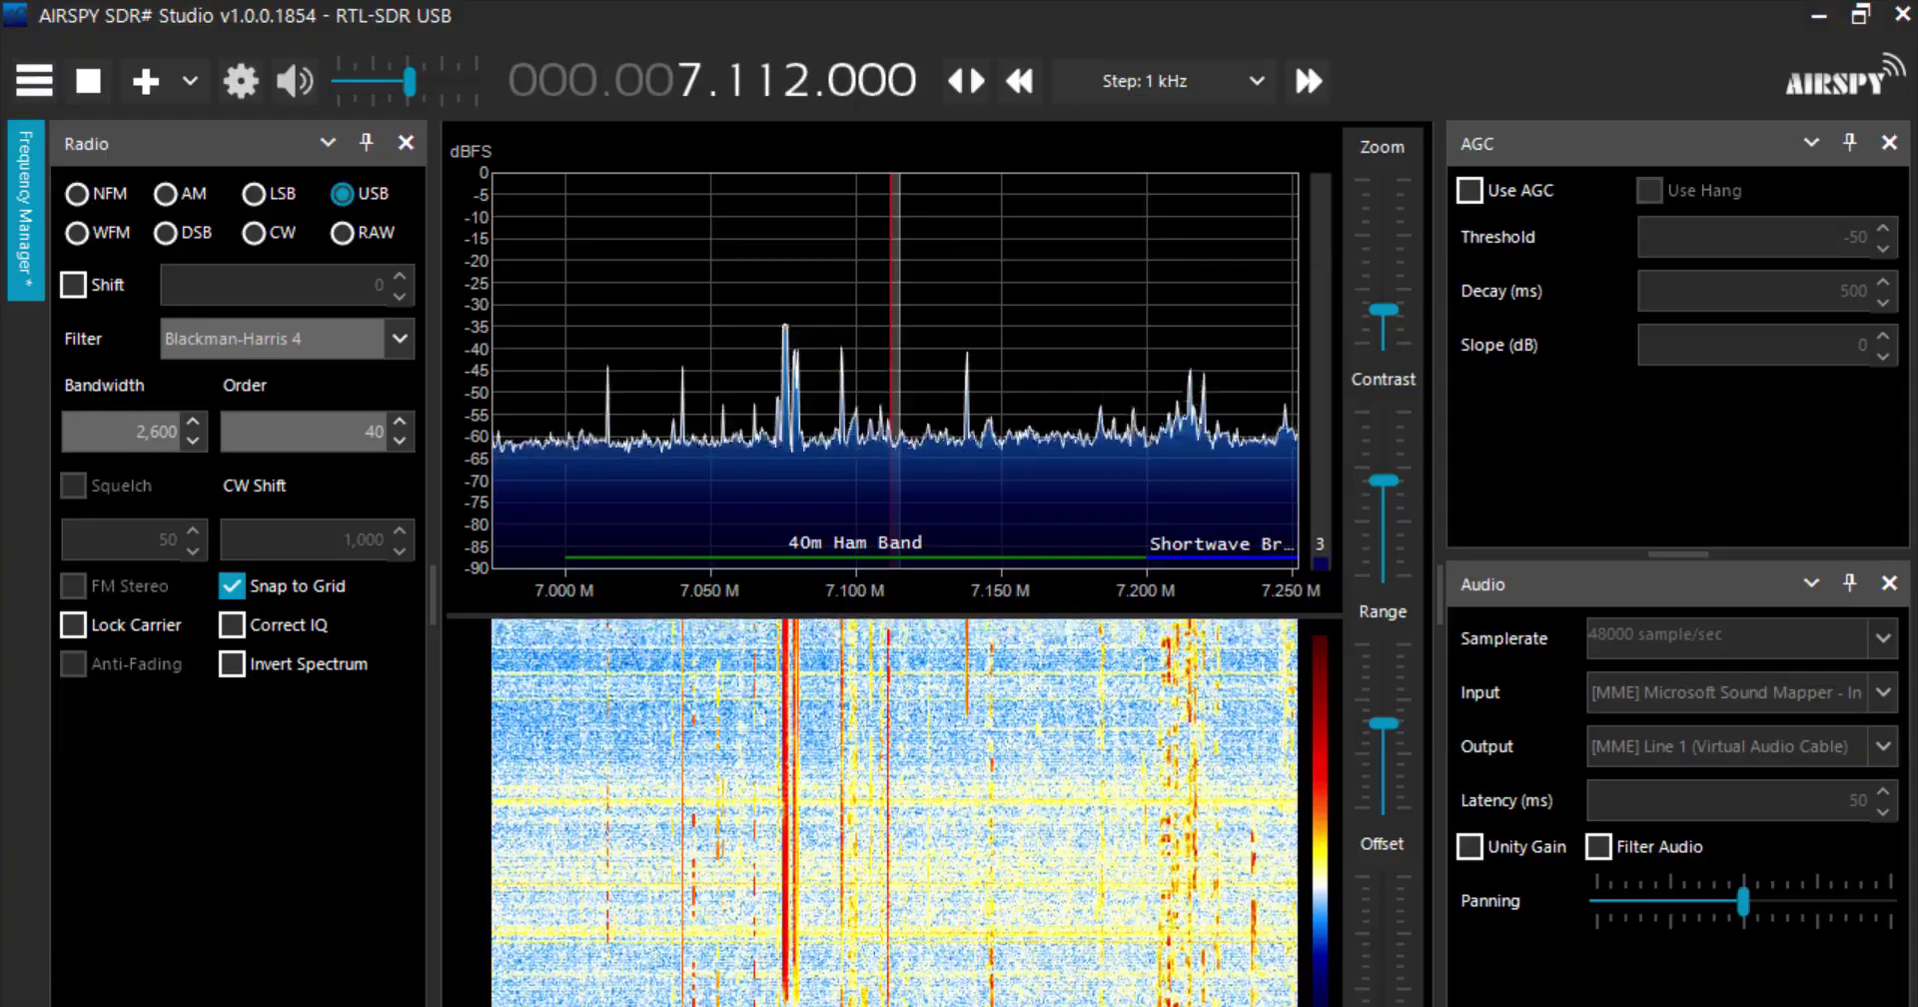
{"action": "key", "text": "alt+Tab"}
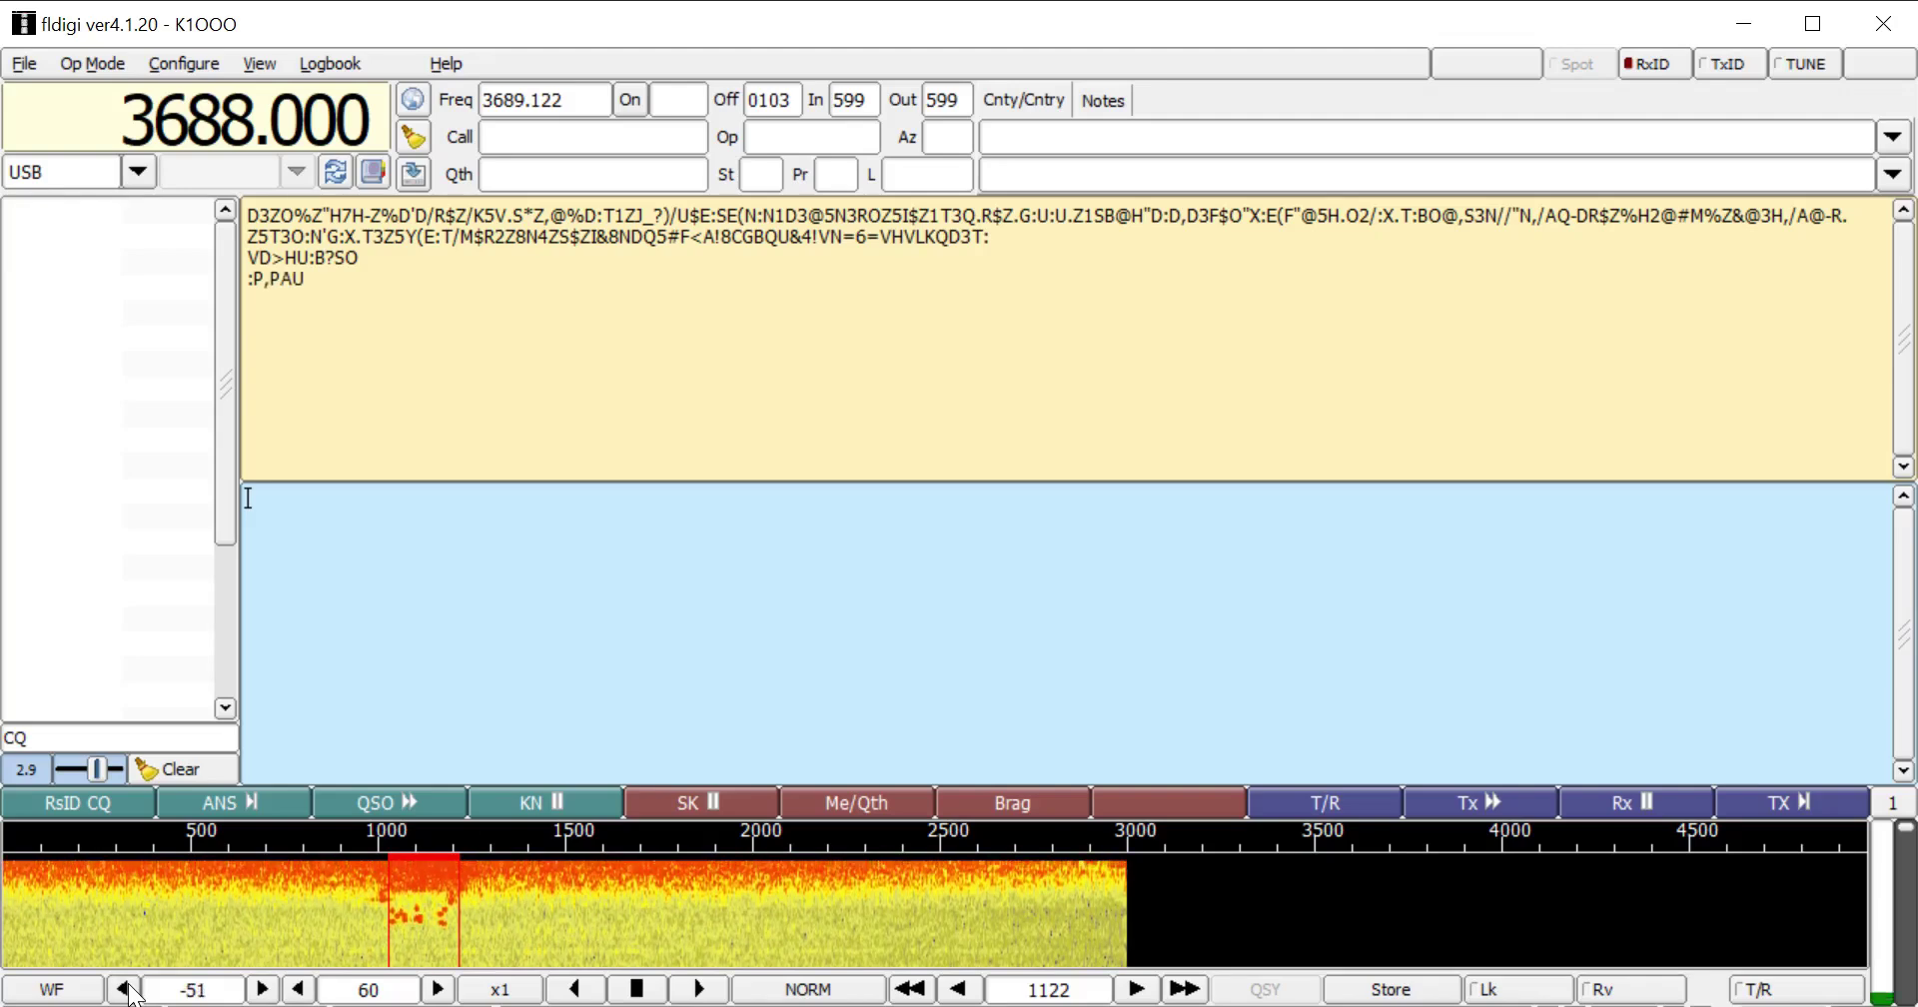
- Raise fldigi's waterfall level step by step from -43 to -7 so the signal stands out
{"action": "left_click", "coordinate": [263, 988]}
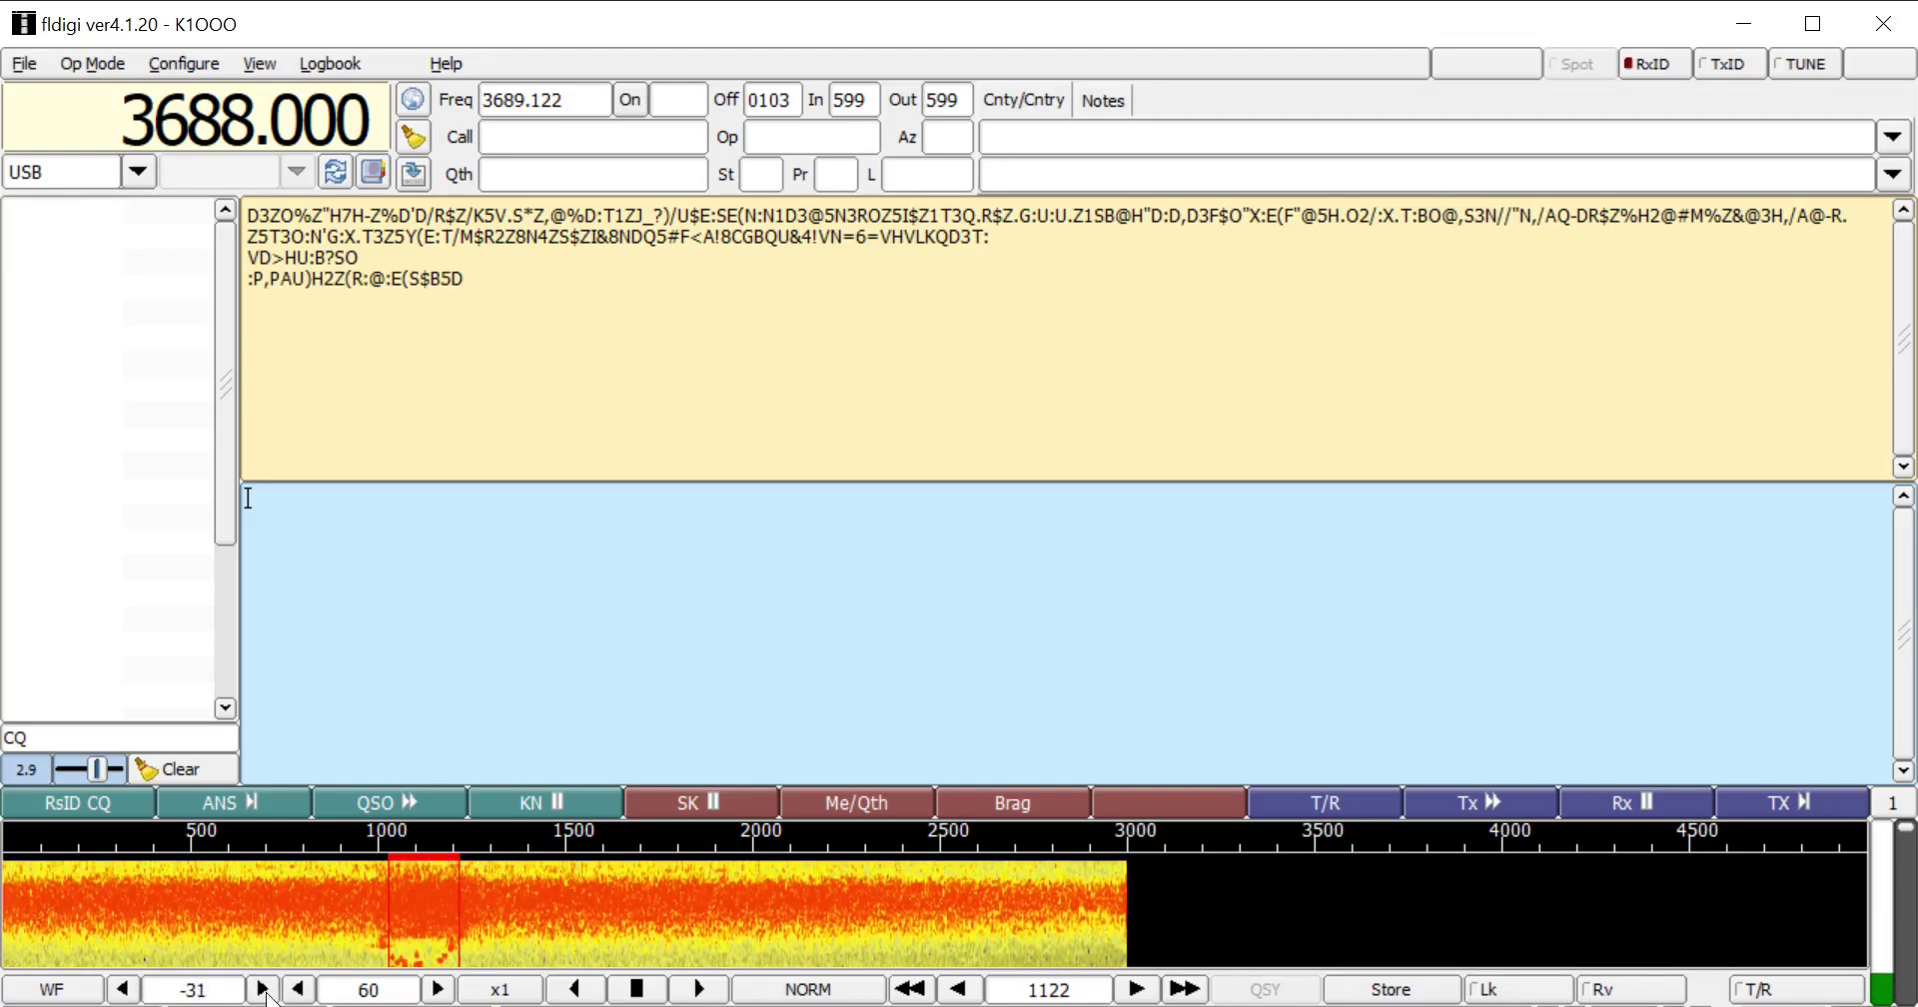
{"action": "left_click", "coordinate": [262, 988]}
{"action": "left_click", "coordinate": [262, 989]}
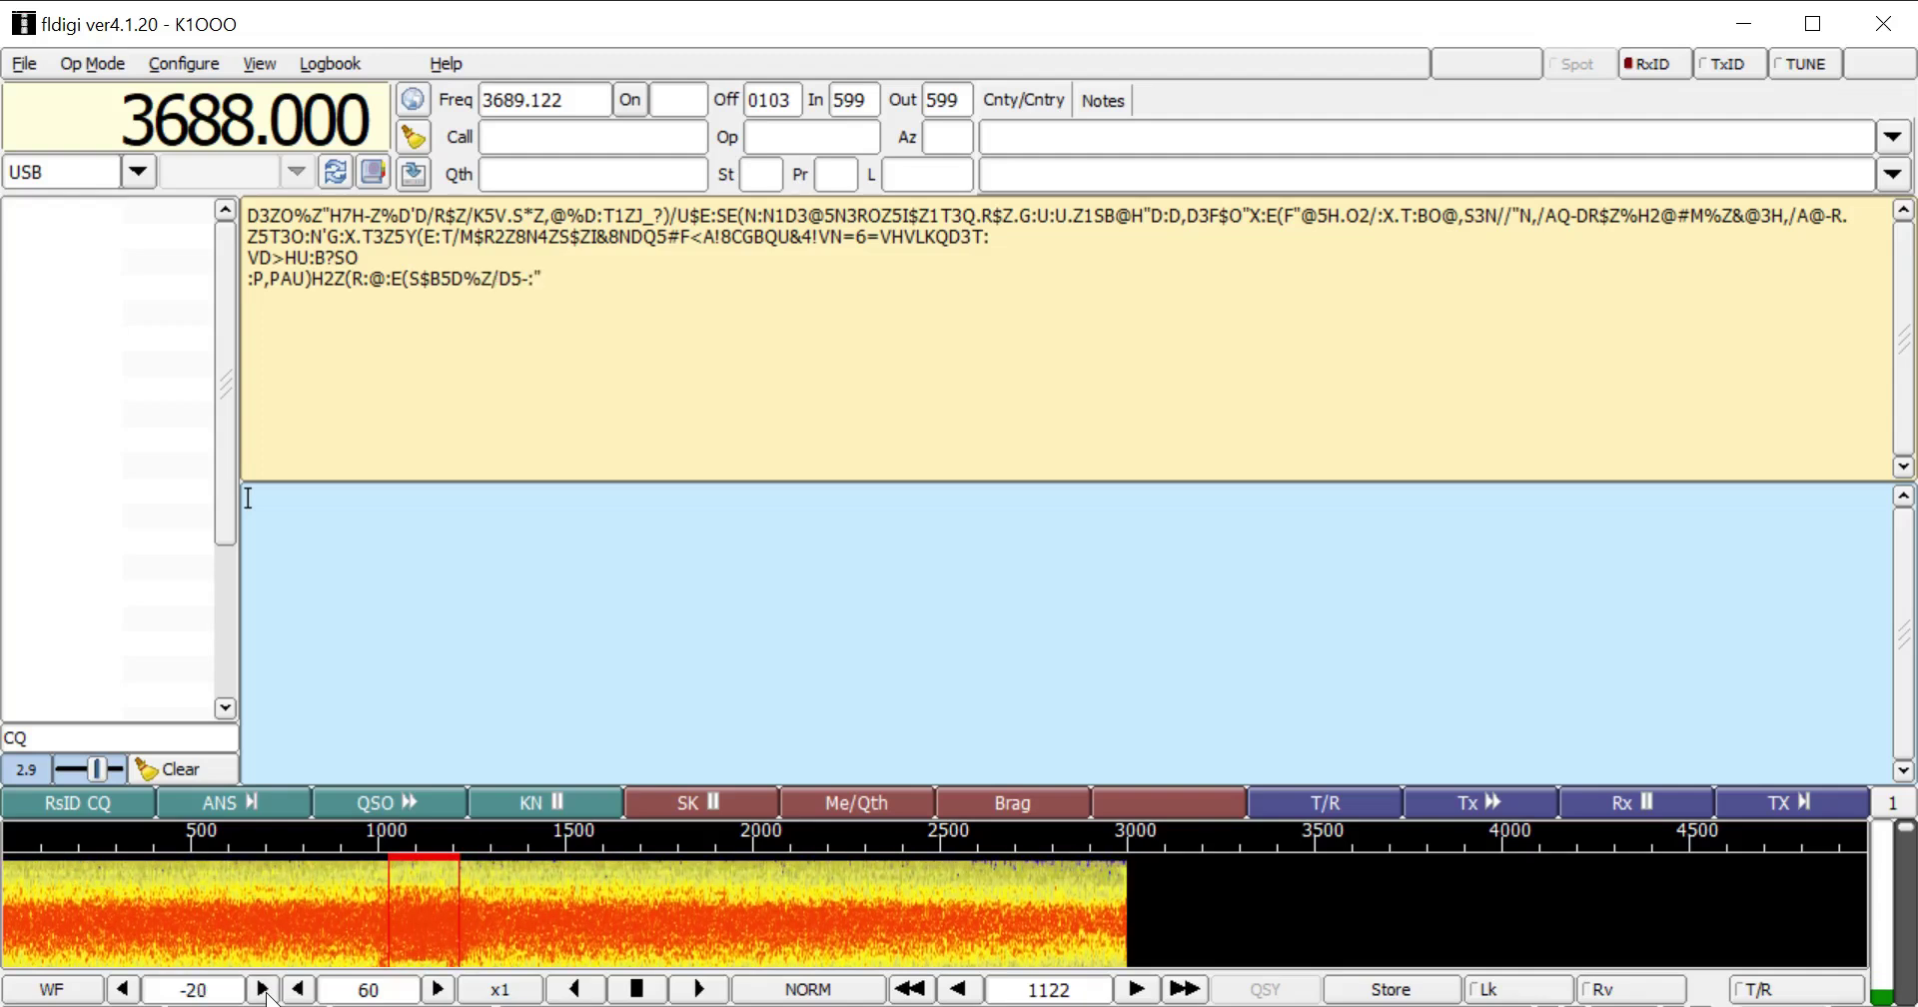
{"action": "left_click", "coordinate": [263, 989]}
{"action": "left_click", "coordinate": [263, 988]}
{"action": "left_click", "coordinate": [262, 989]}
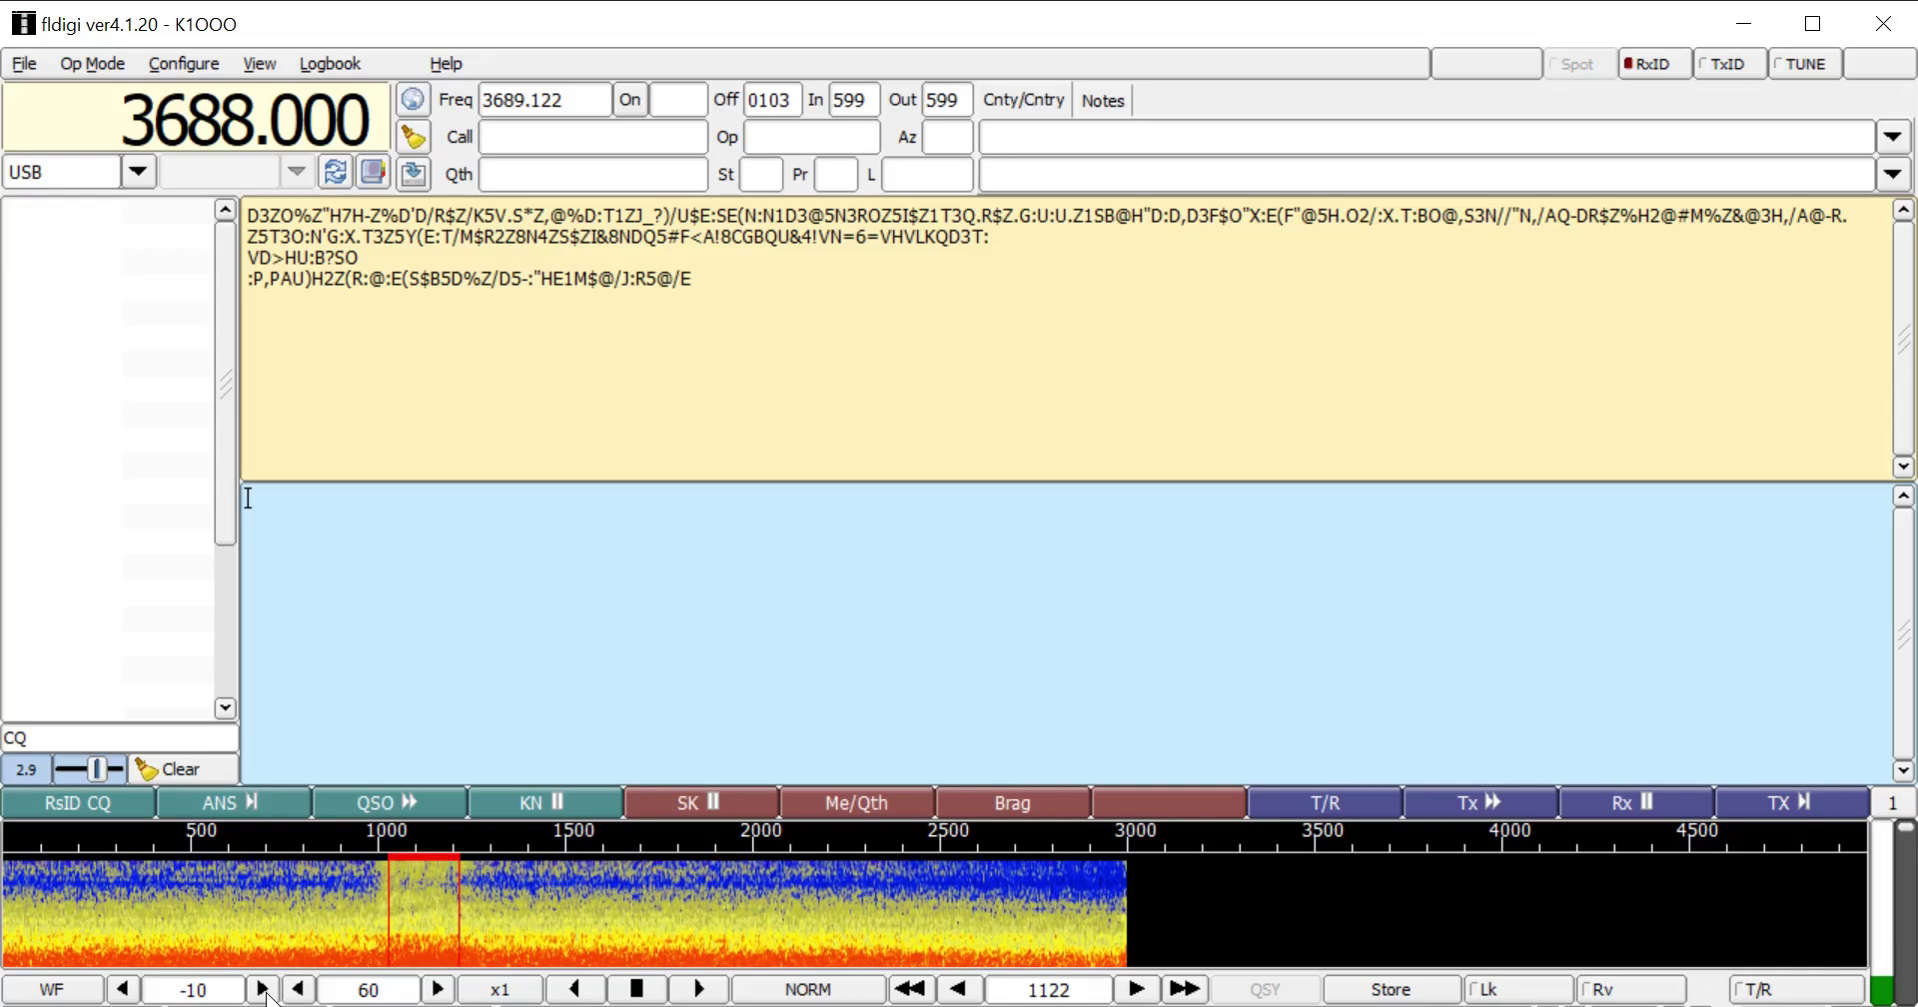
{"action": "left_click", "coordinate": [263, 989]}
{"action": "left_click", "coordinate": [263, 988]}
{"action": "left_click", "coordinate": [263, 989]}
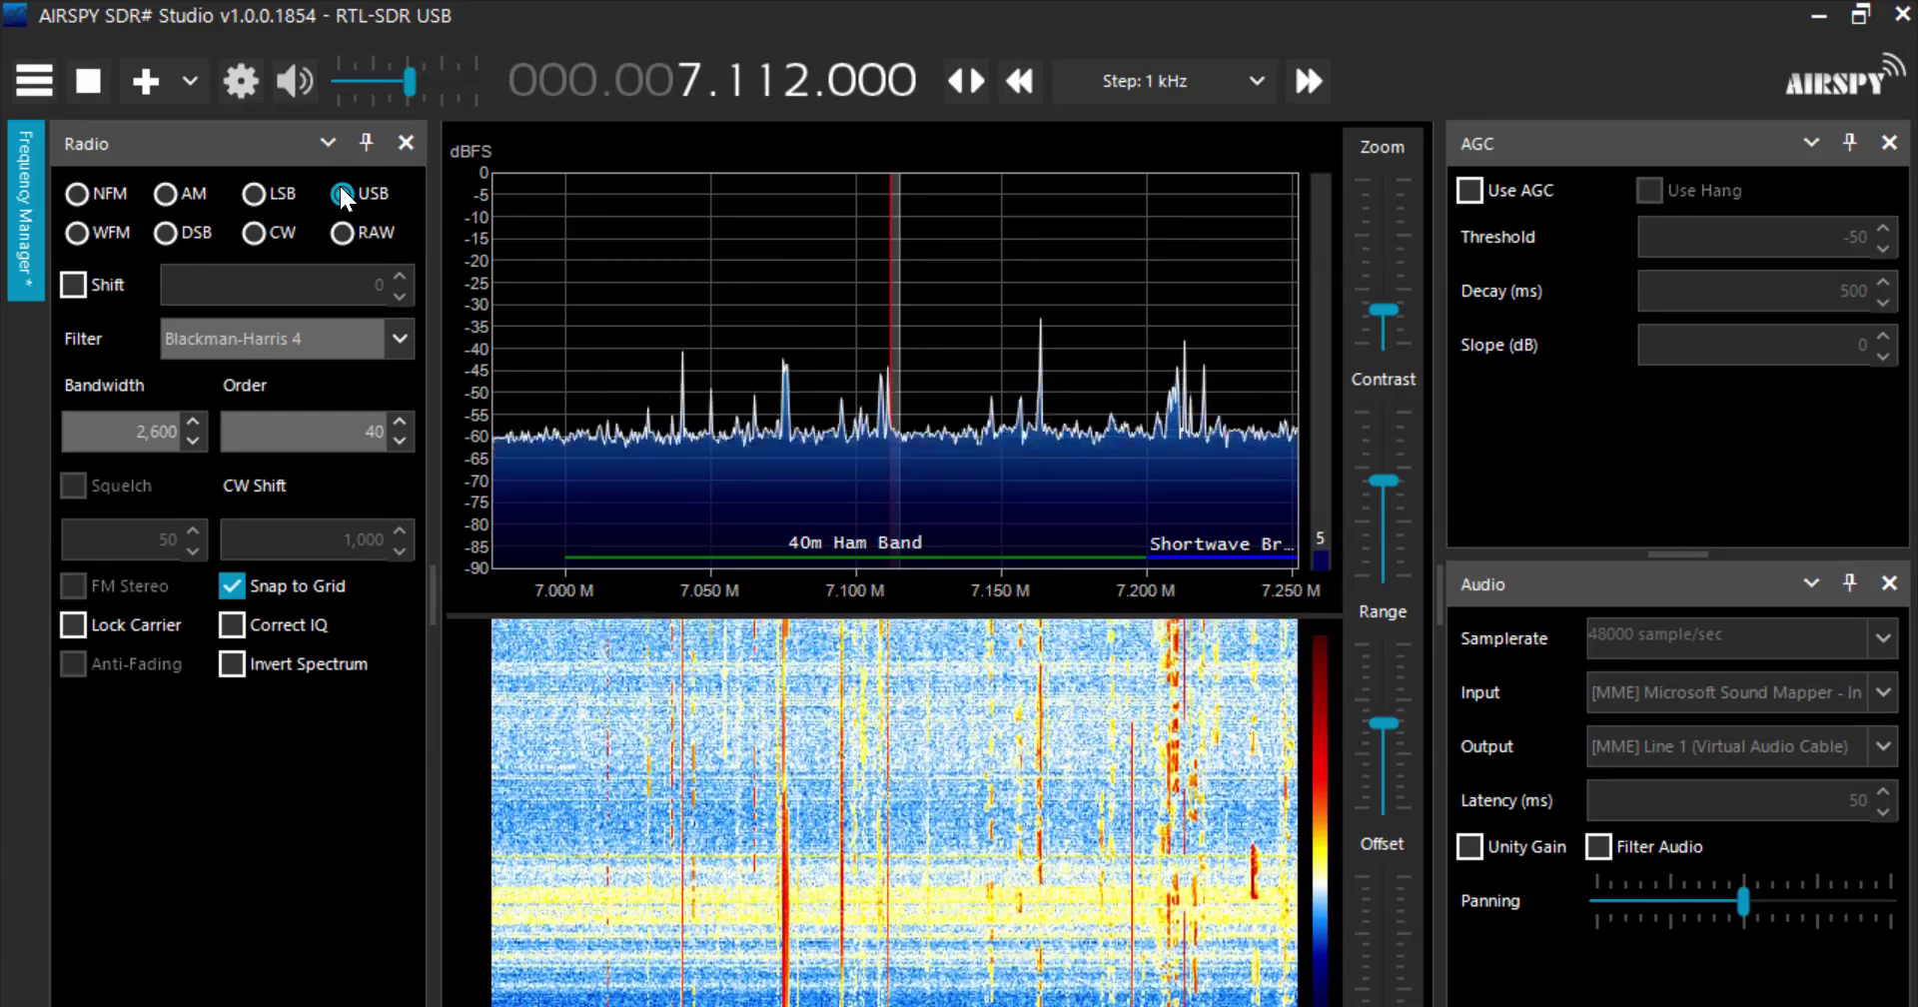
- Lower the SDR# tuning by 2 kHz, from 7.112.000 to 7.110.000, using the kHz digit
{"action": "left_click", "coordinate": [793, 92]}
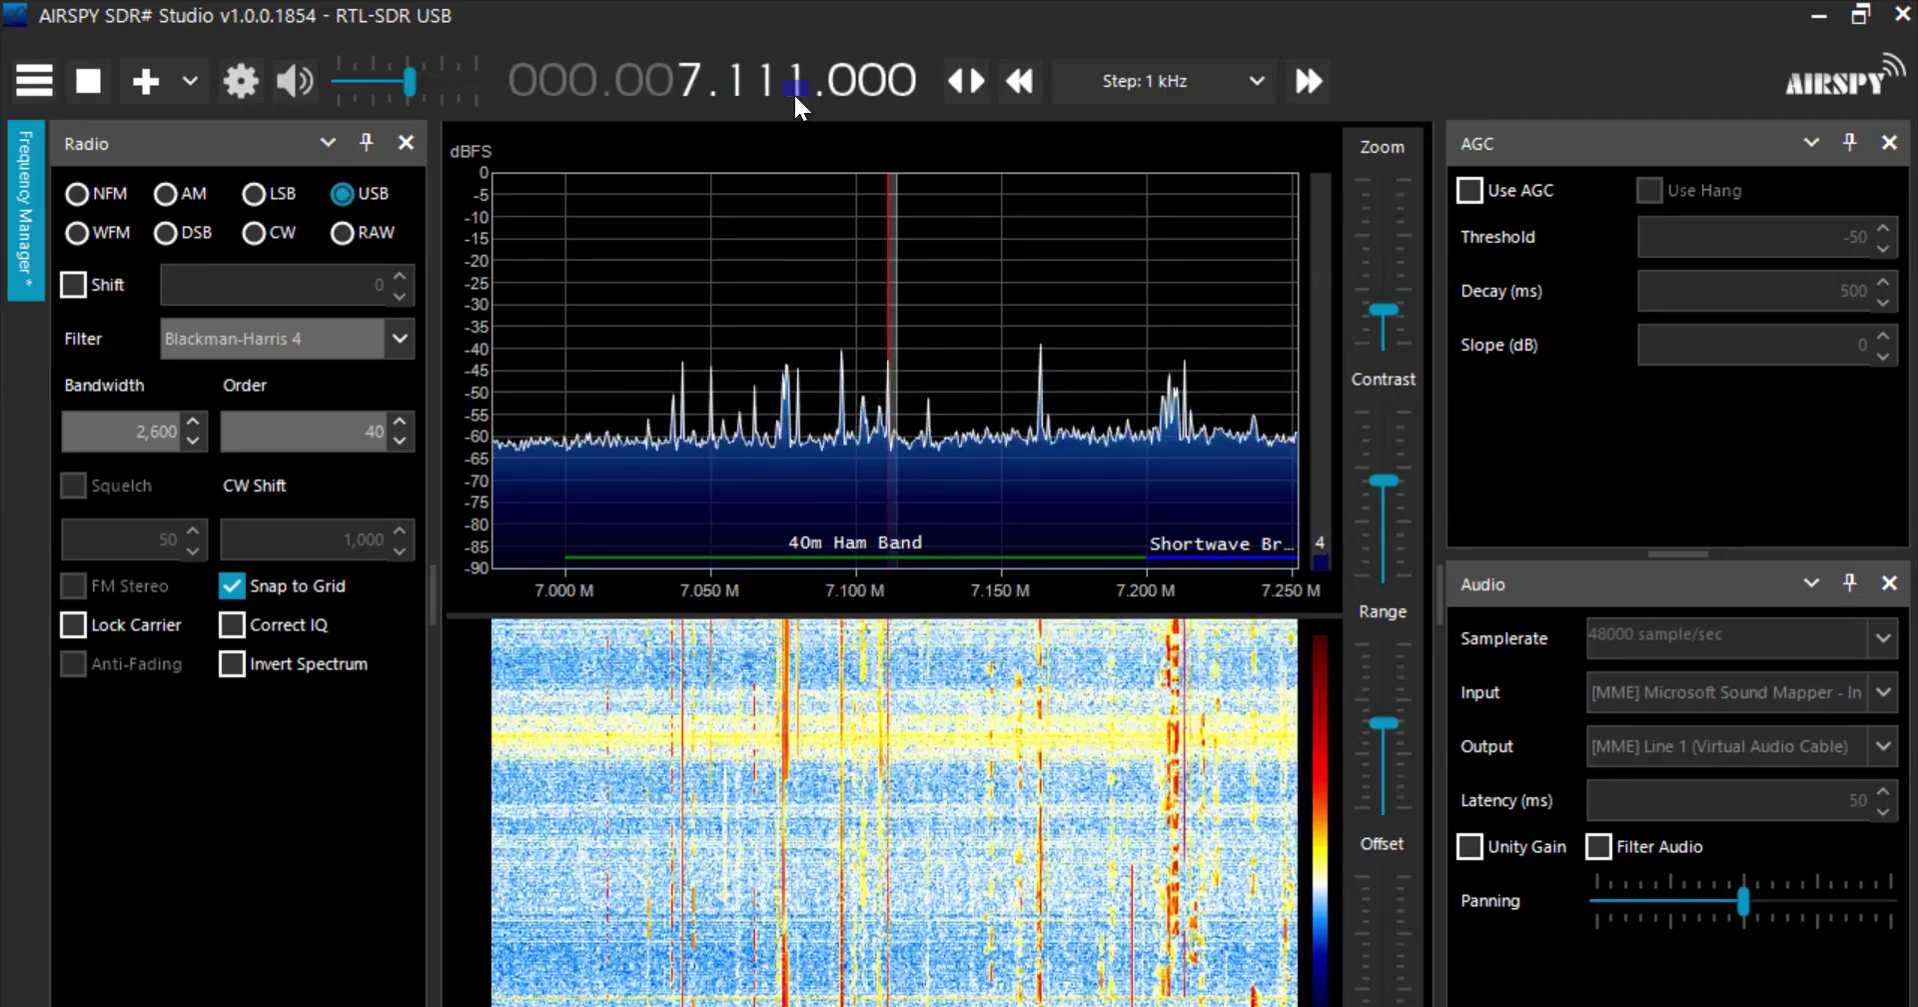
{"action": "double_click", "coordinate": [793, 92]}
{"action": "left_click", "coordinate": [795, 72]}
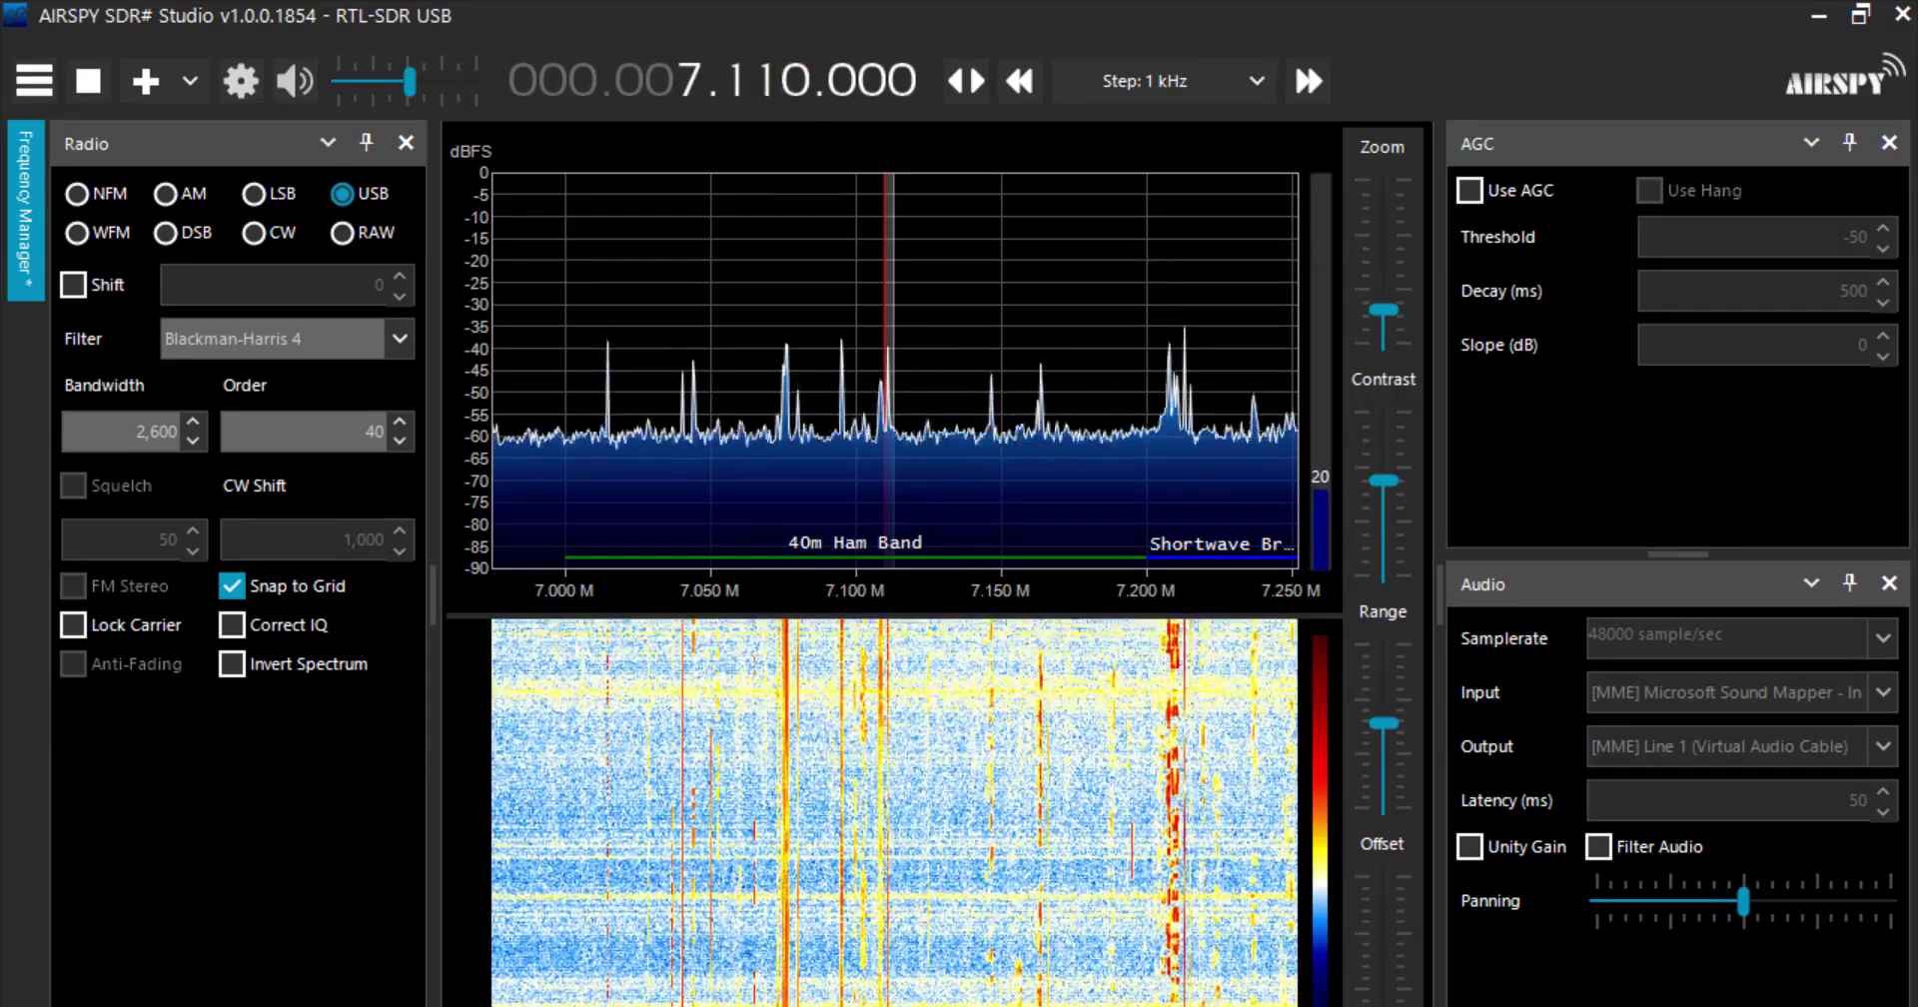
- Back in fldigi, tune onto the signal near 900 Hz and step the offset up to 900
{"action": "key", "text": "alt+Tab"}
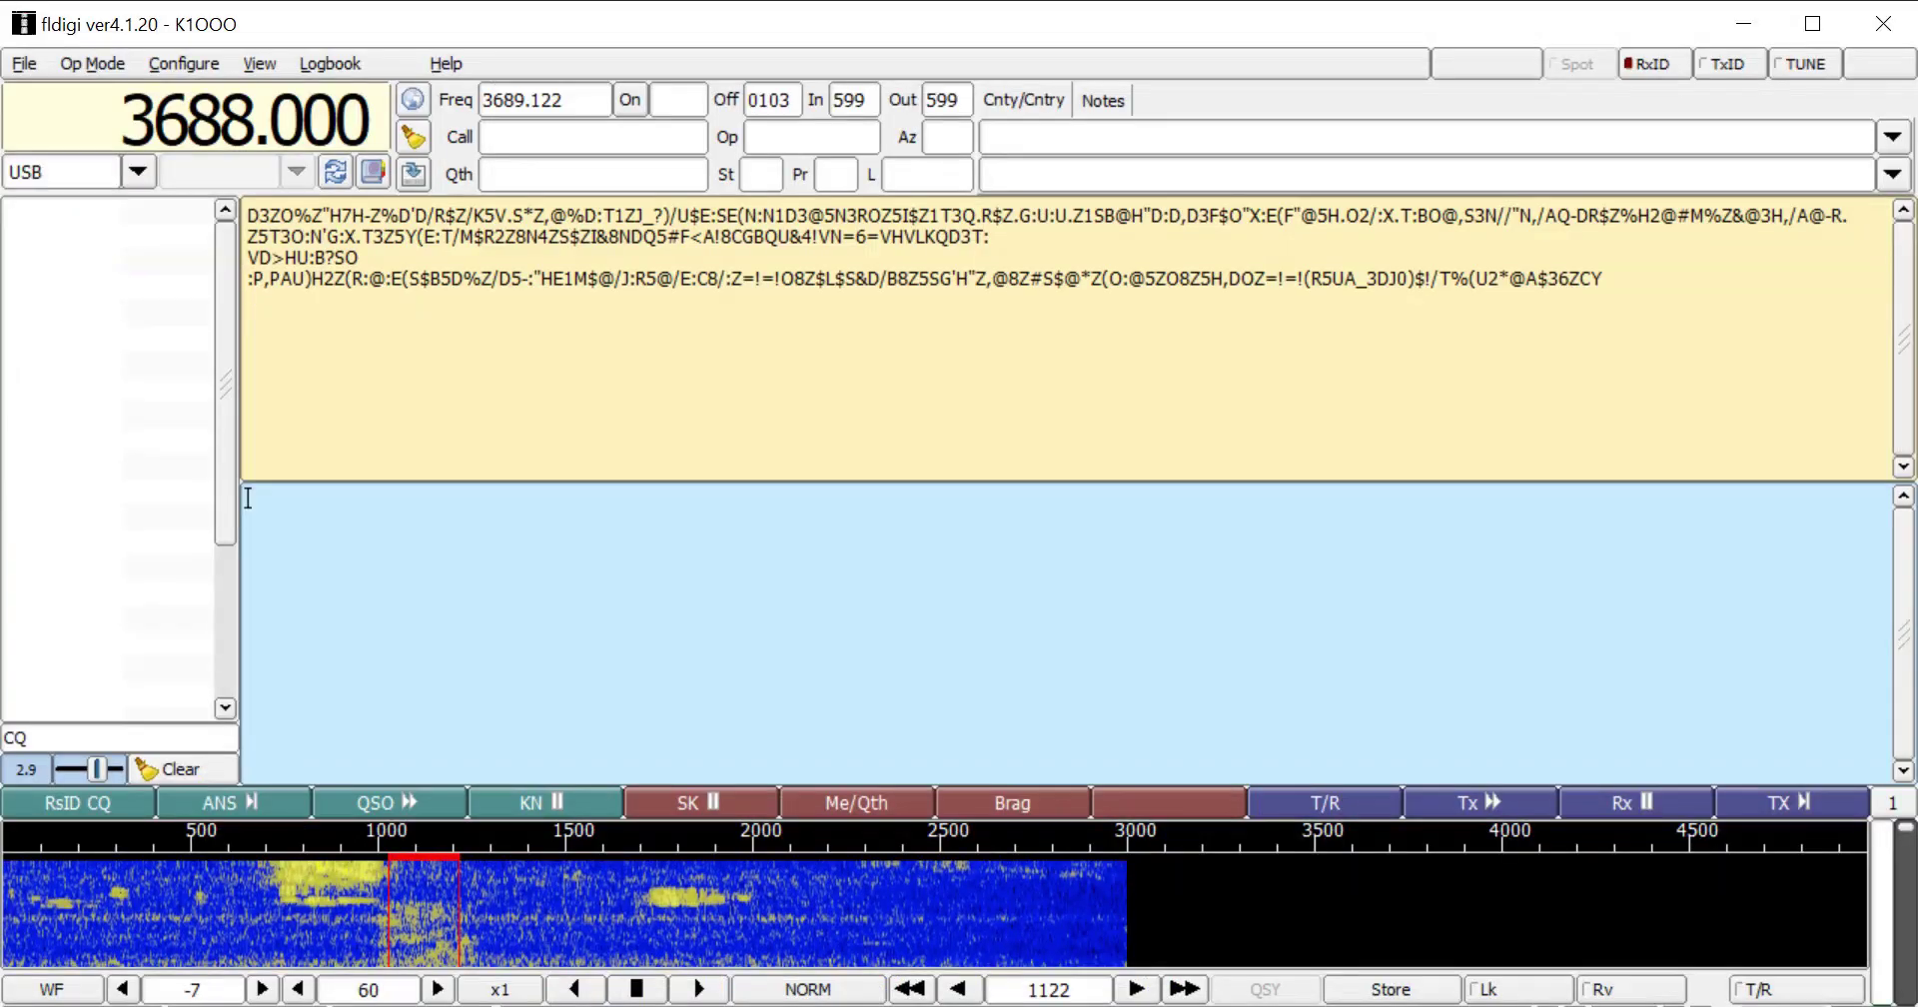
{"action": "left_click", "coordinate": [333, 890]}
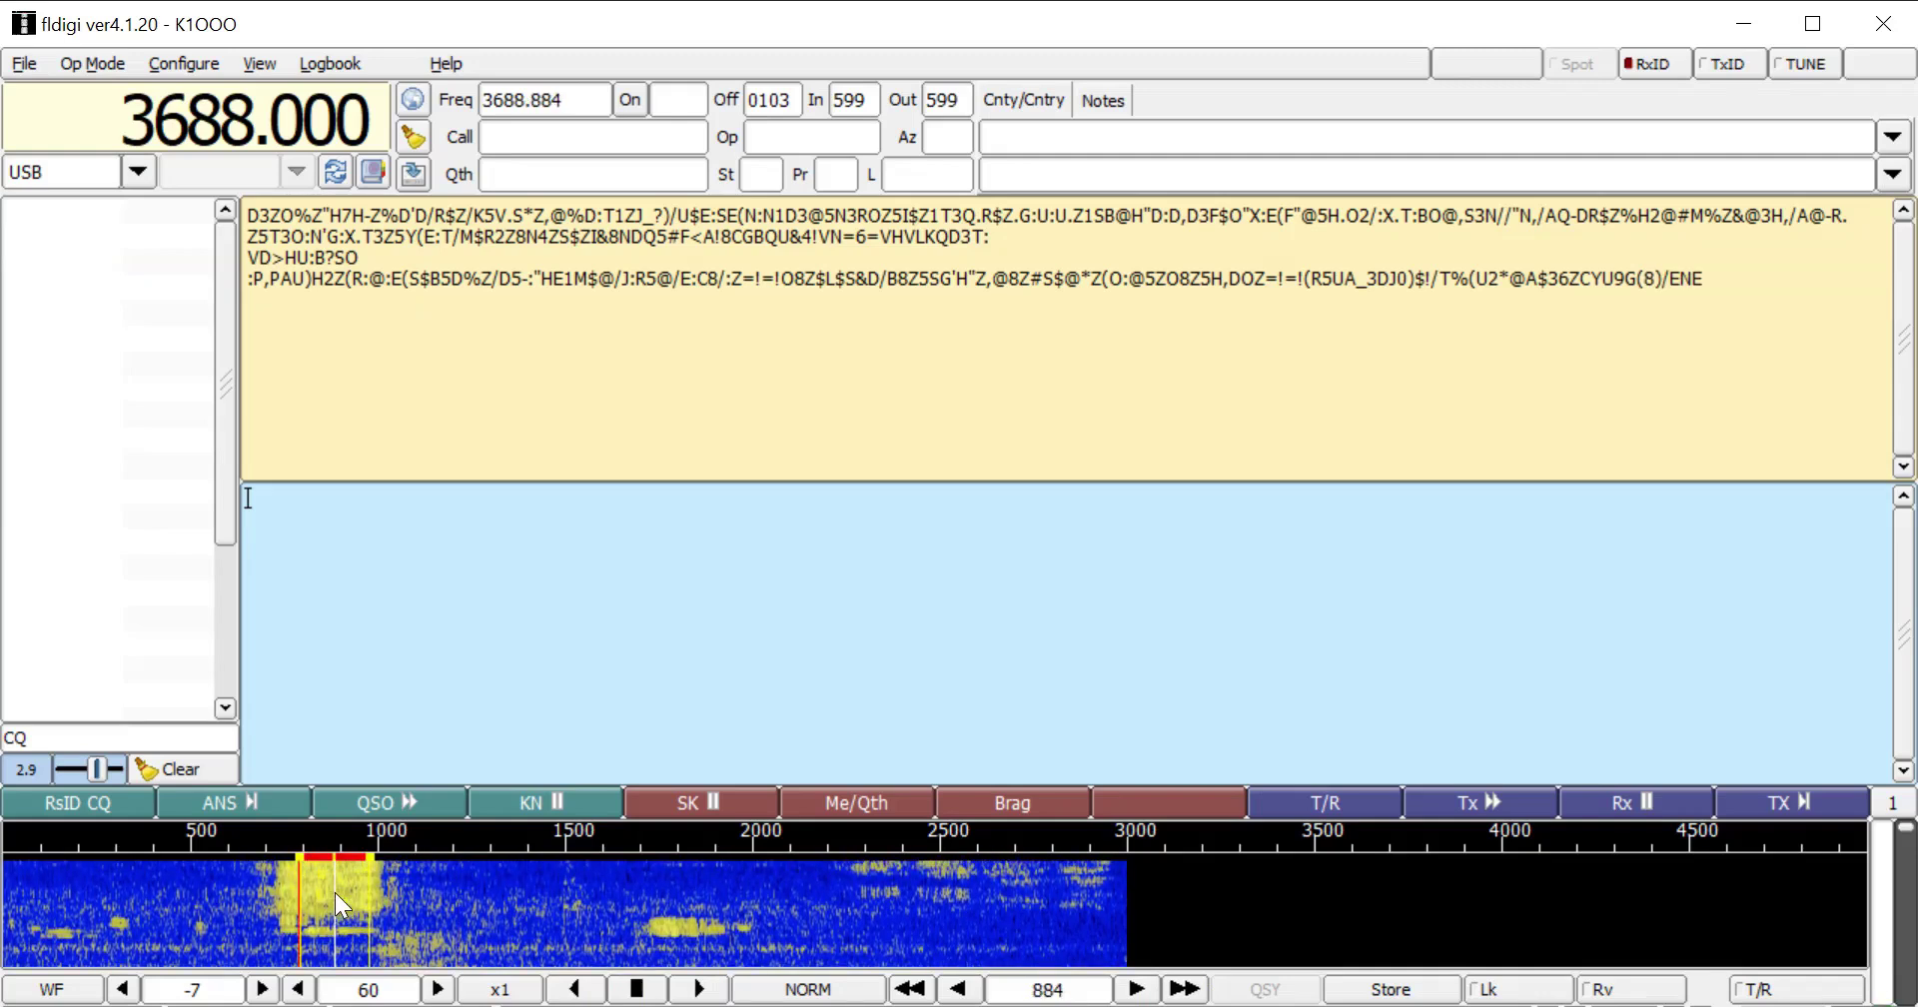
{"action": "left_click", "coordinate": [1137, 990]}
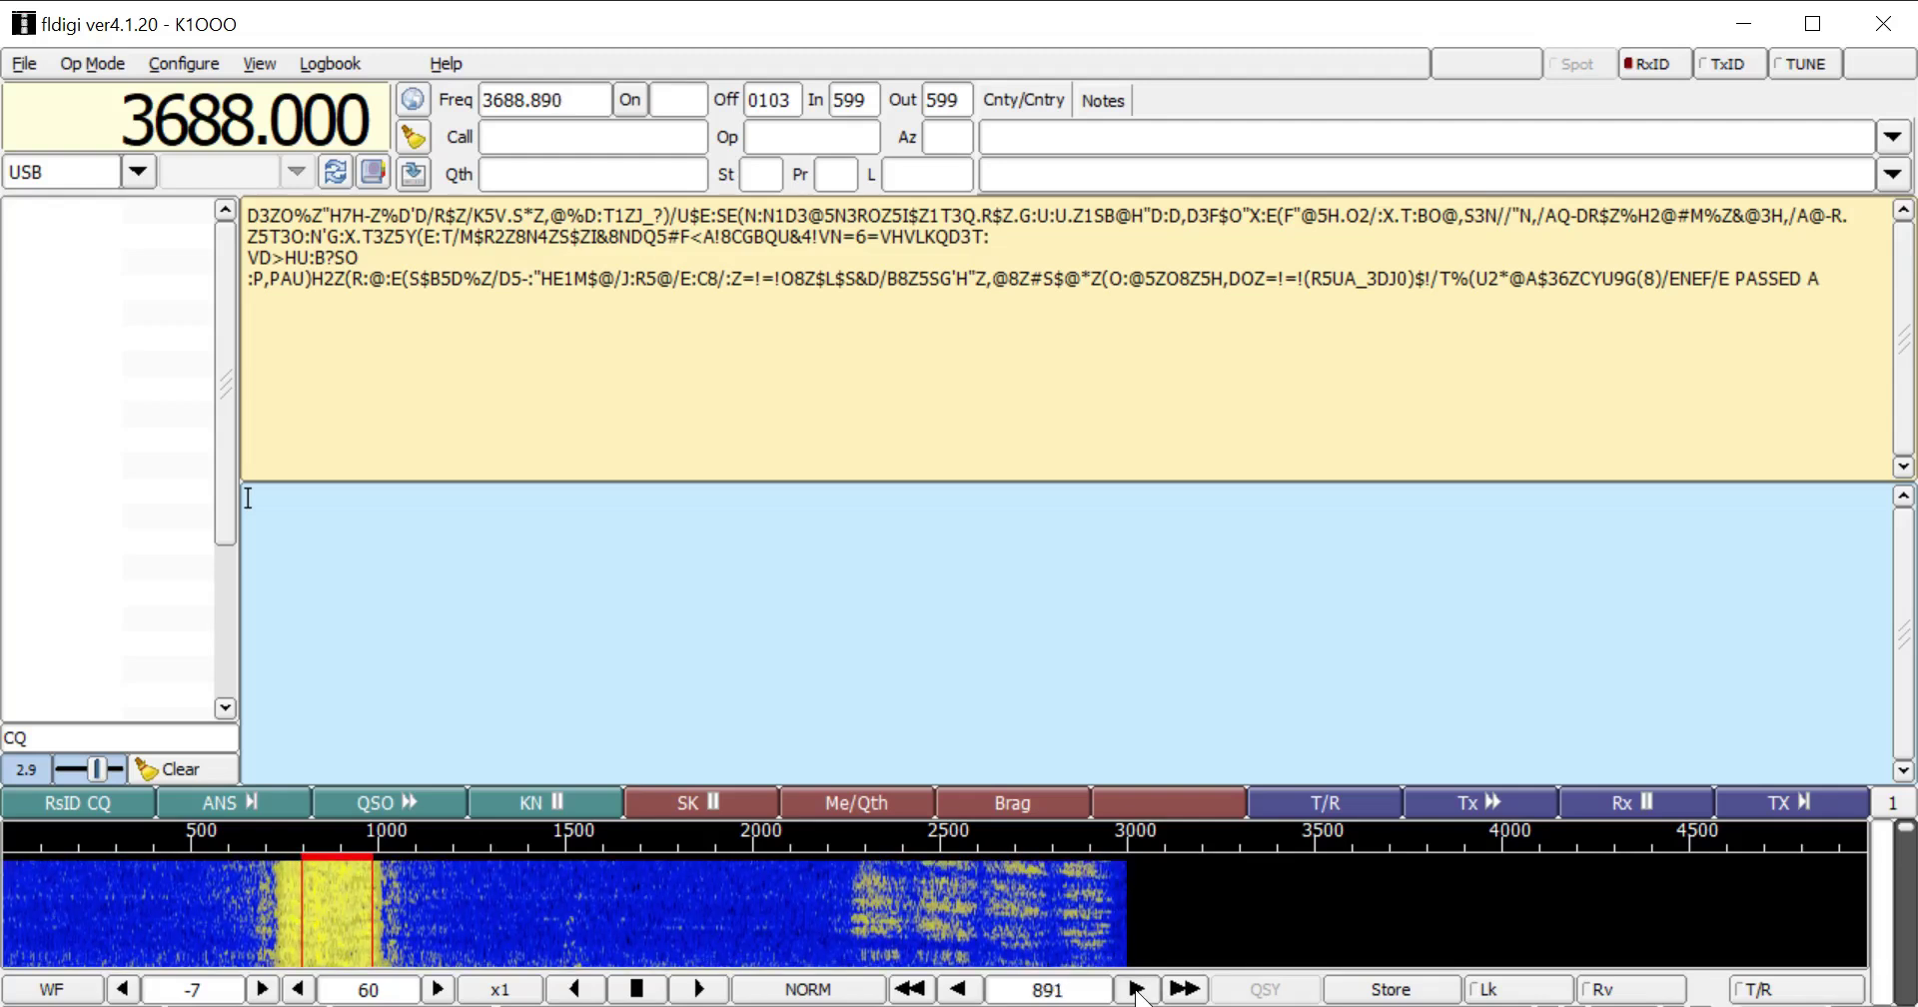
{"action": "left_click", "coordinate": [1137, 990]}
{"action": "left_click", "coordinate": [1137, 990]}
{"action": "left_click", "coordinate": [1136, 989]}
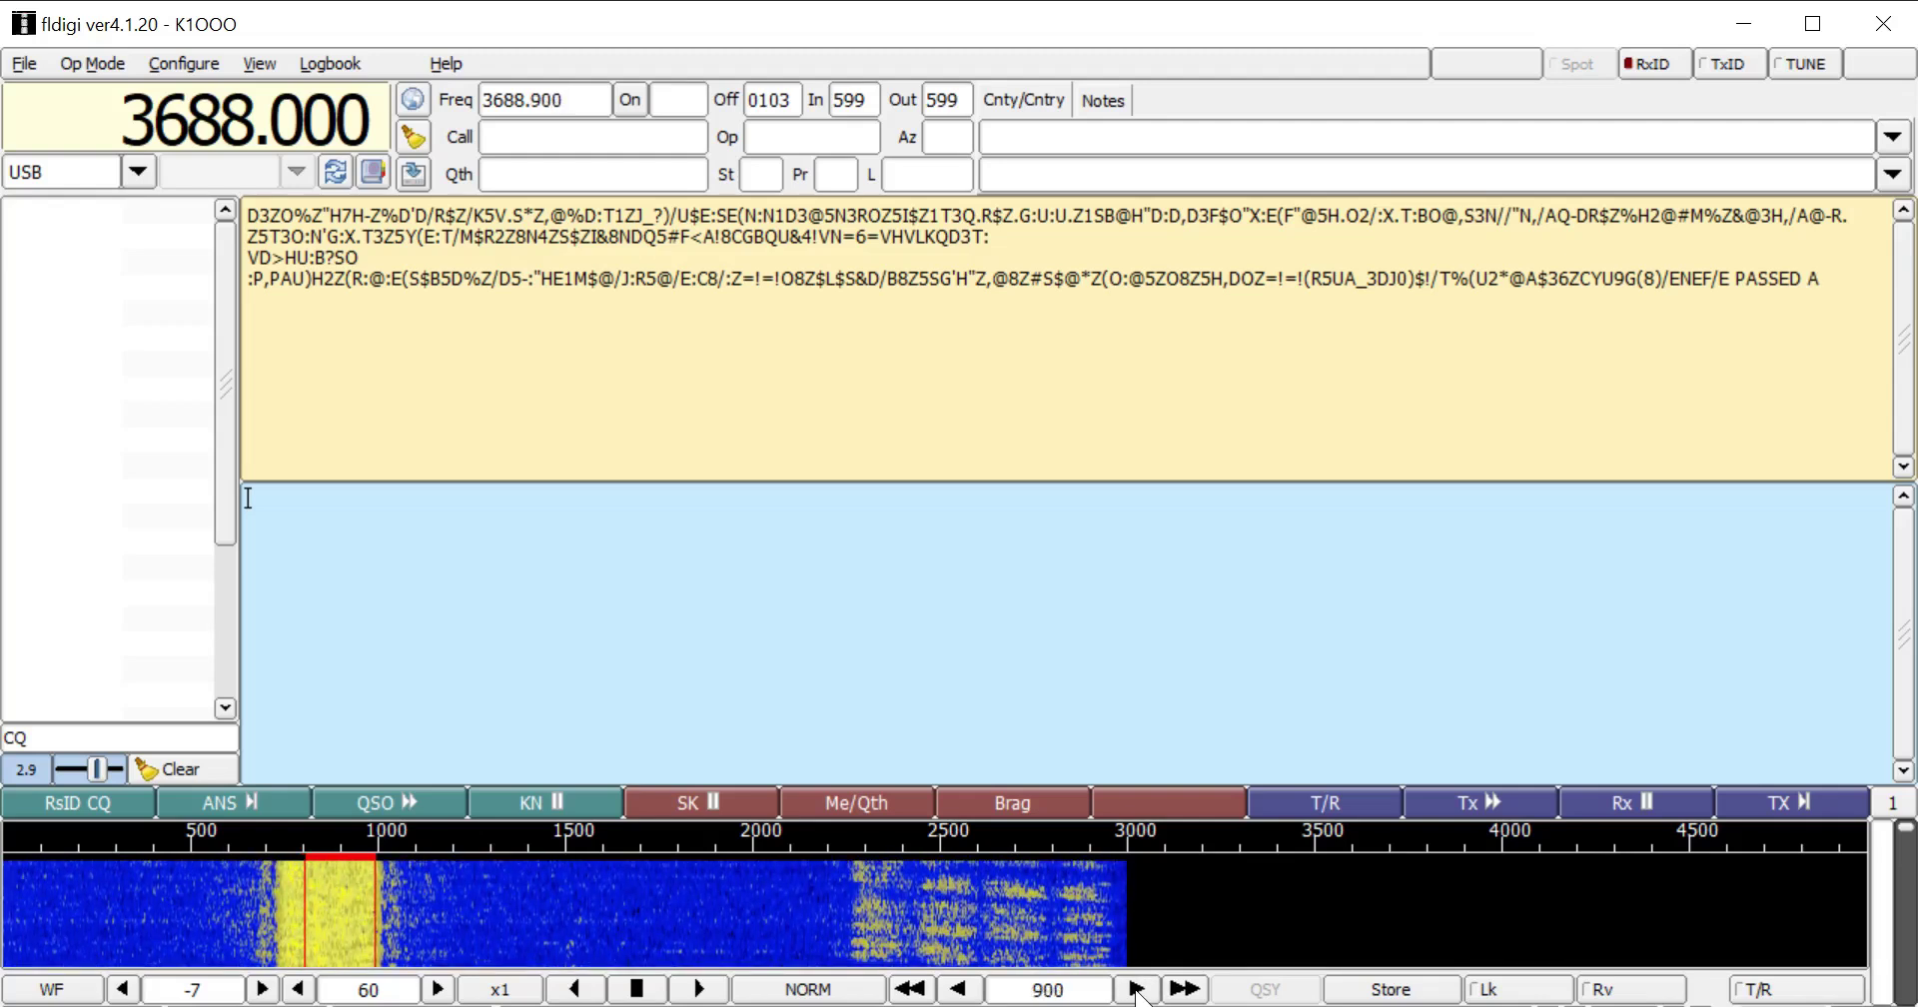
{"action": "left_click", "coordinate": [1137, 990]}
{"action": "left_click", "coordinate": [1137, 990]}
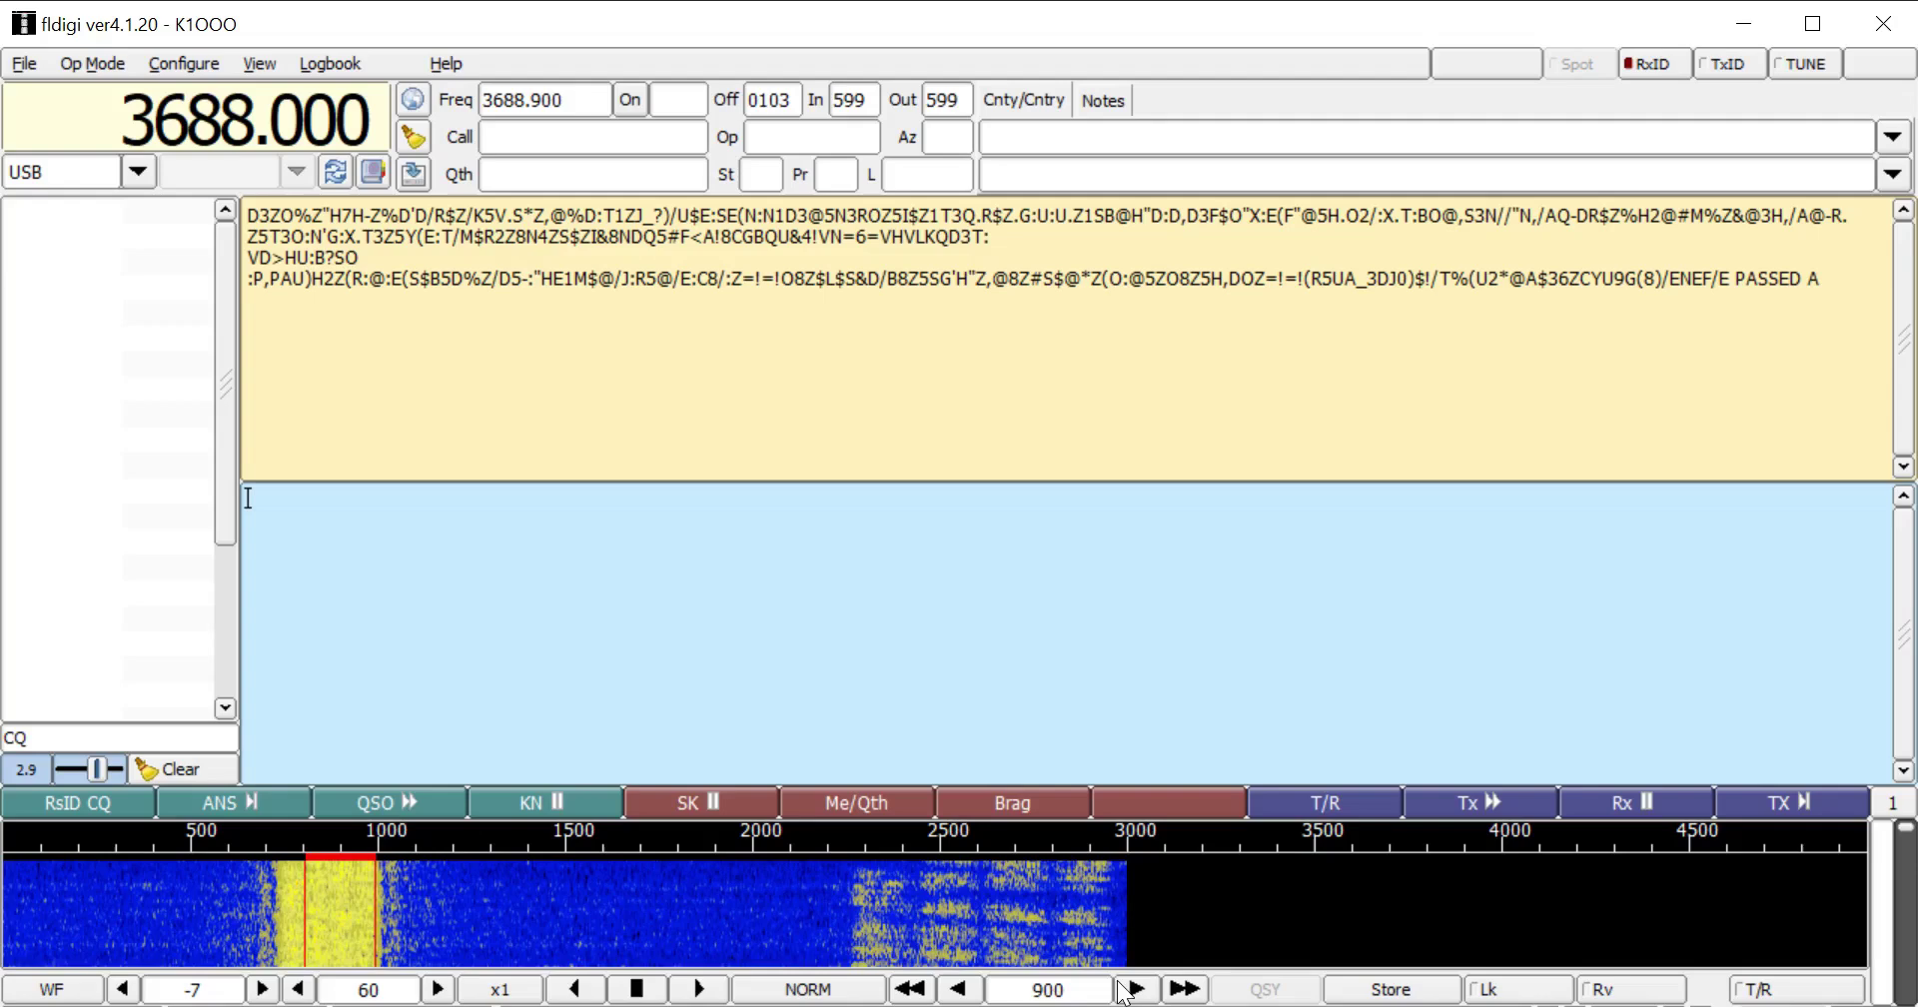
- Retune the receive marker to 872 Hz and briefly select the decoded text after PASSED
{"action": "left_click", "coordinate": [331, 911]}
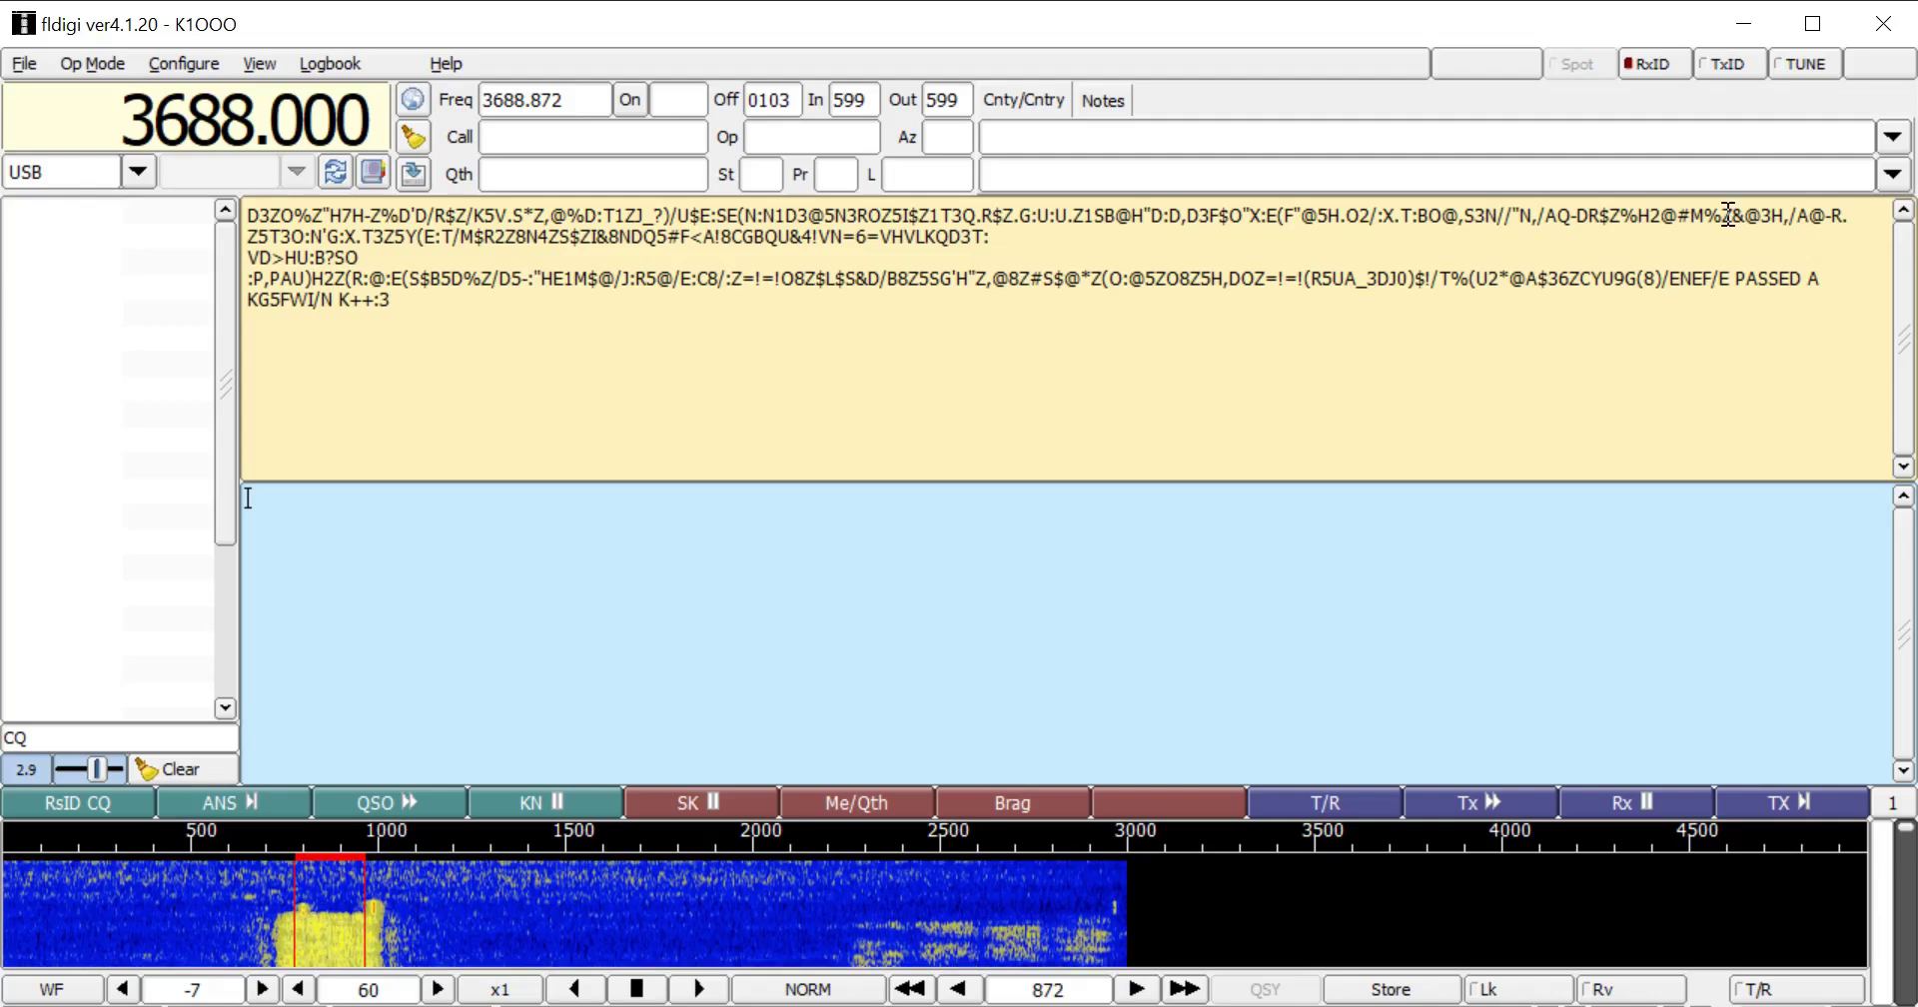
{"action": "left_click_drag", "start_coordinate": [1839, 275], "coordinate": [1712, 280]}
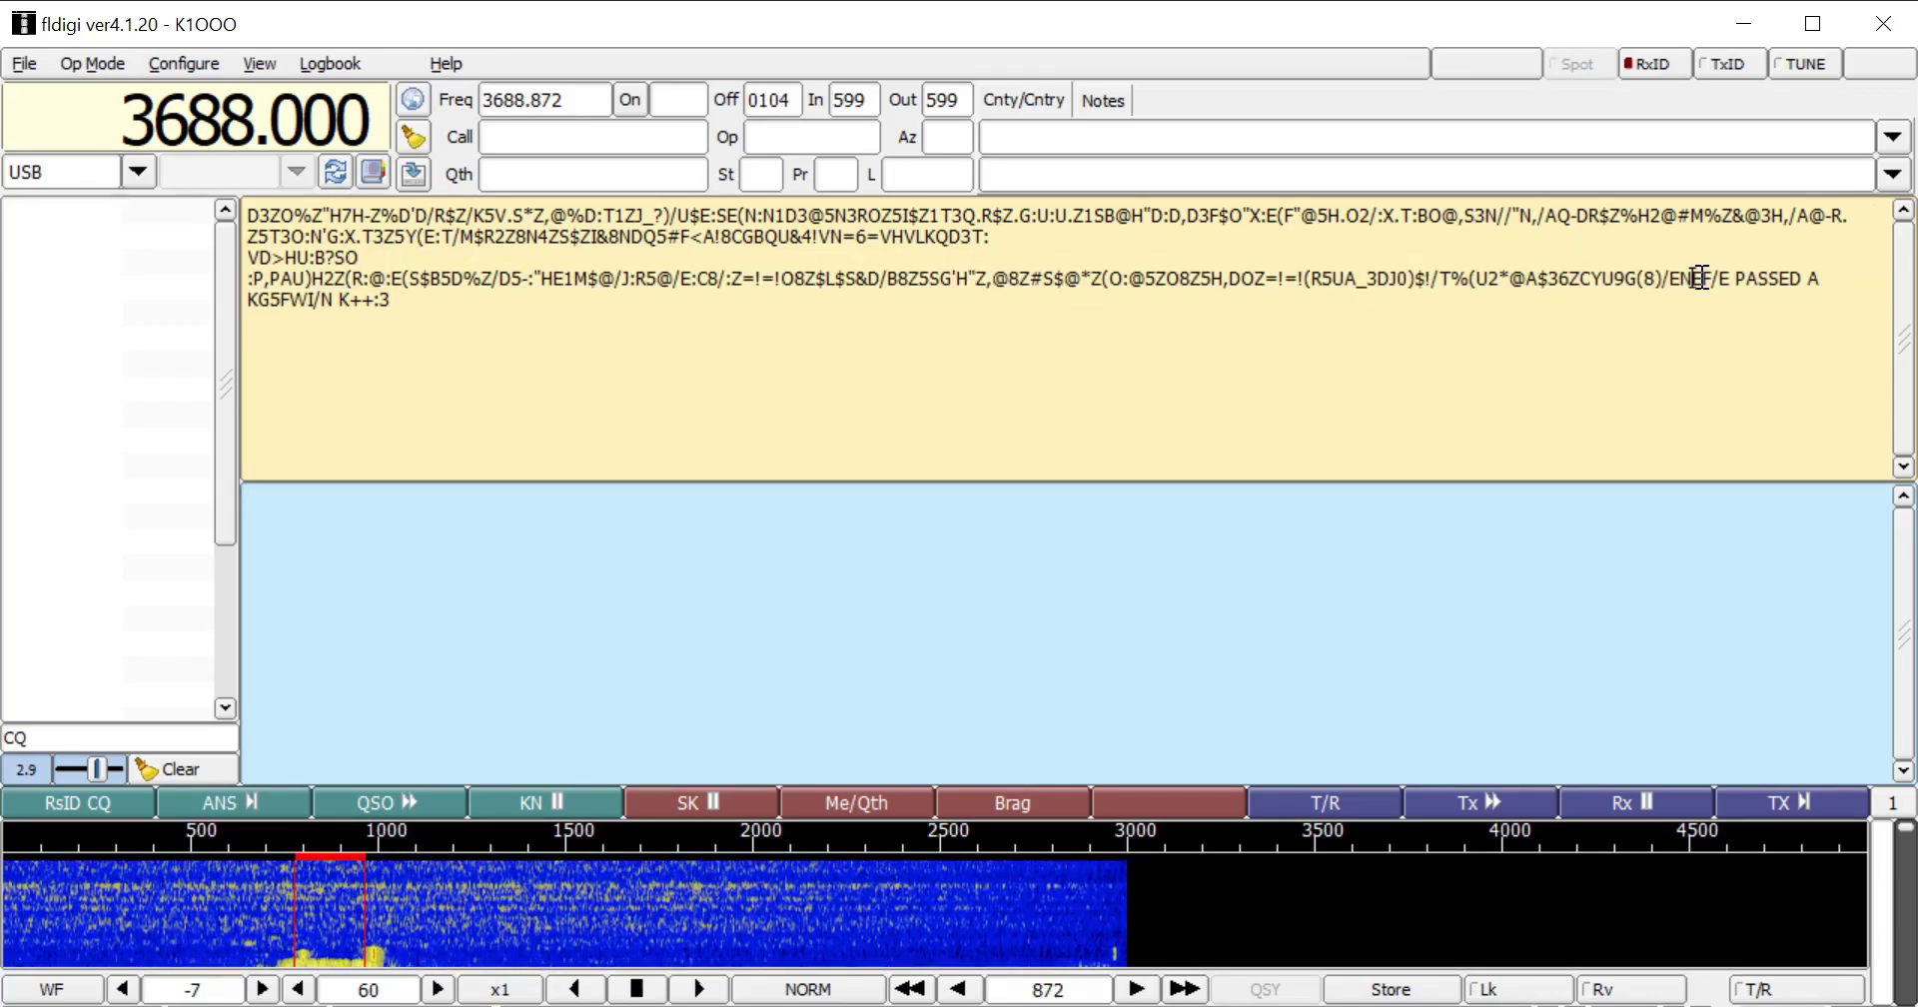
{"action": "left_click", "coordinate": [1802, 274]}
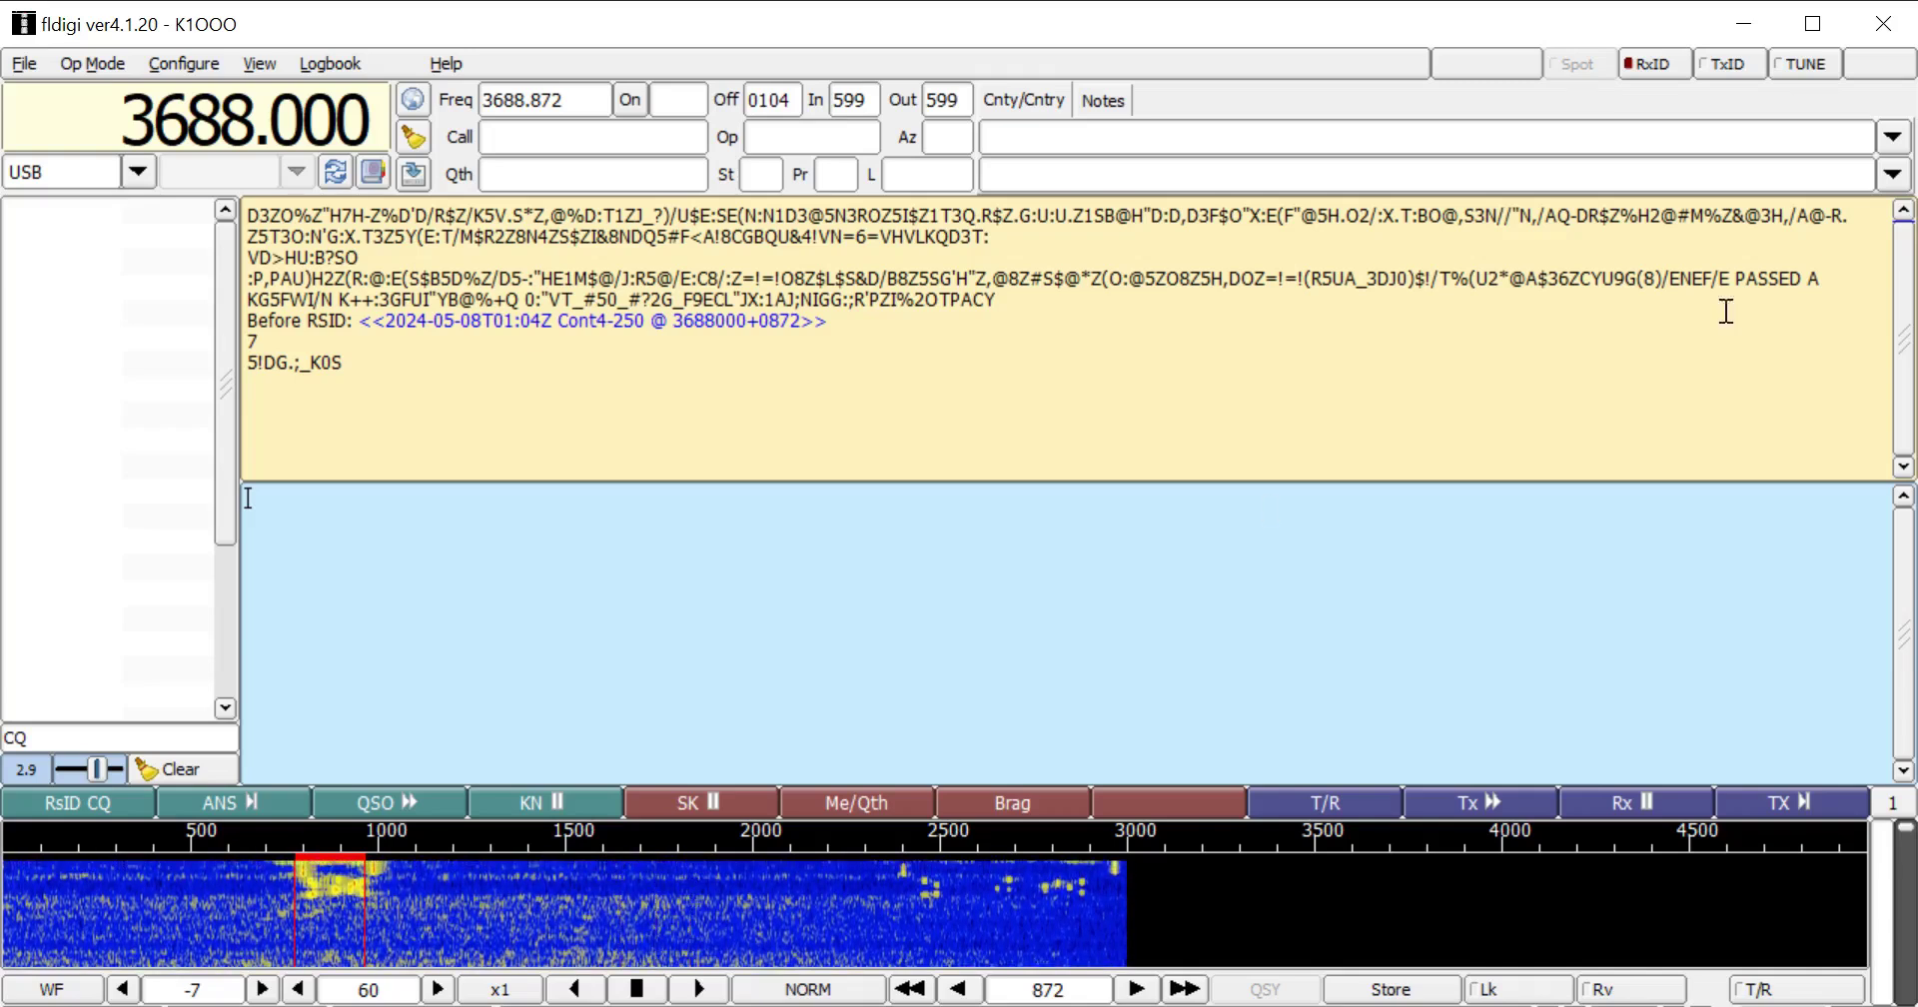
- Maximize the fldigi window
{"action": "left_click", "coordinate": [1813, 23]}
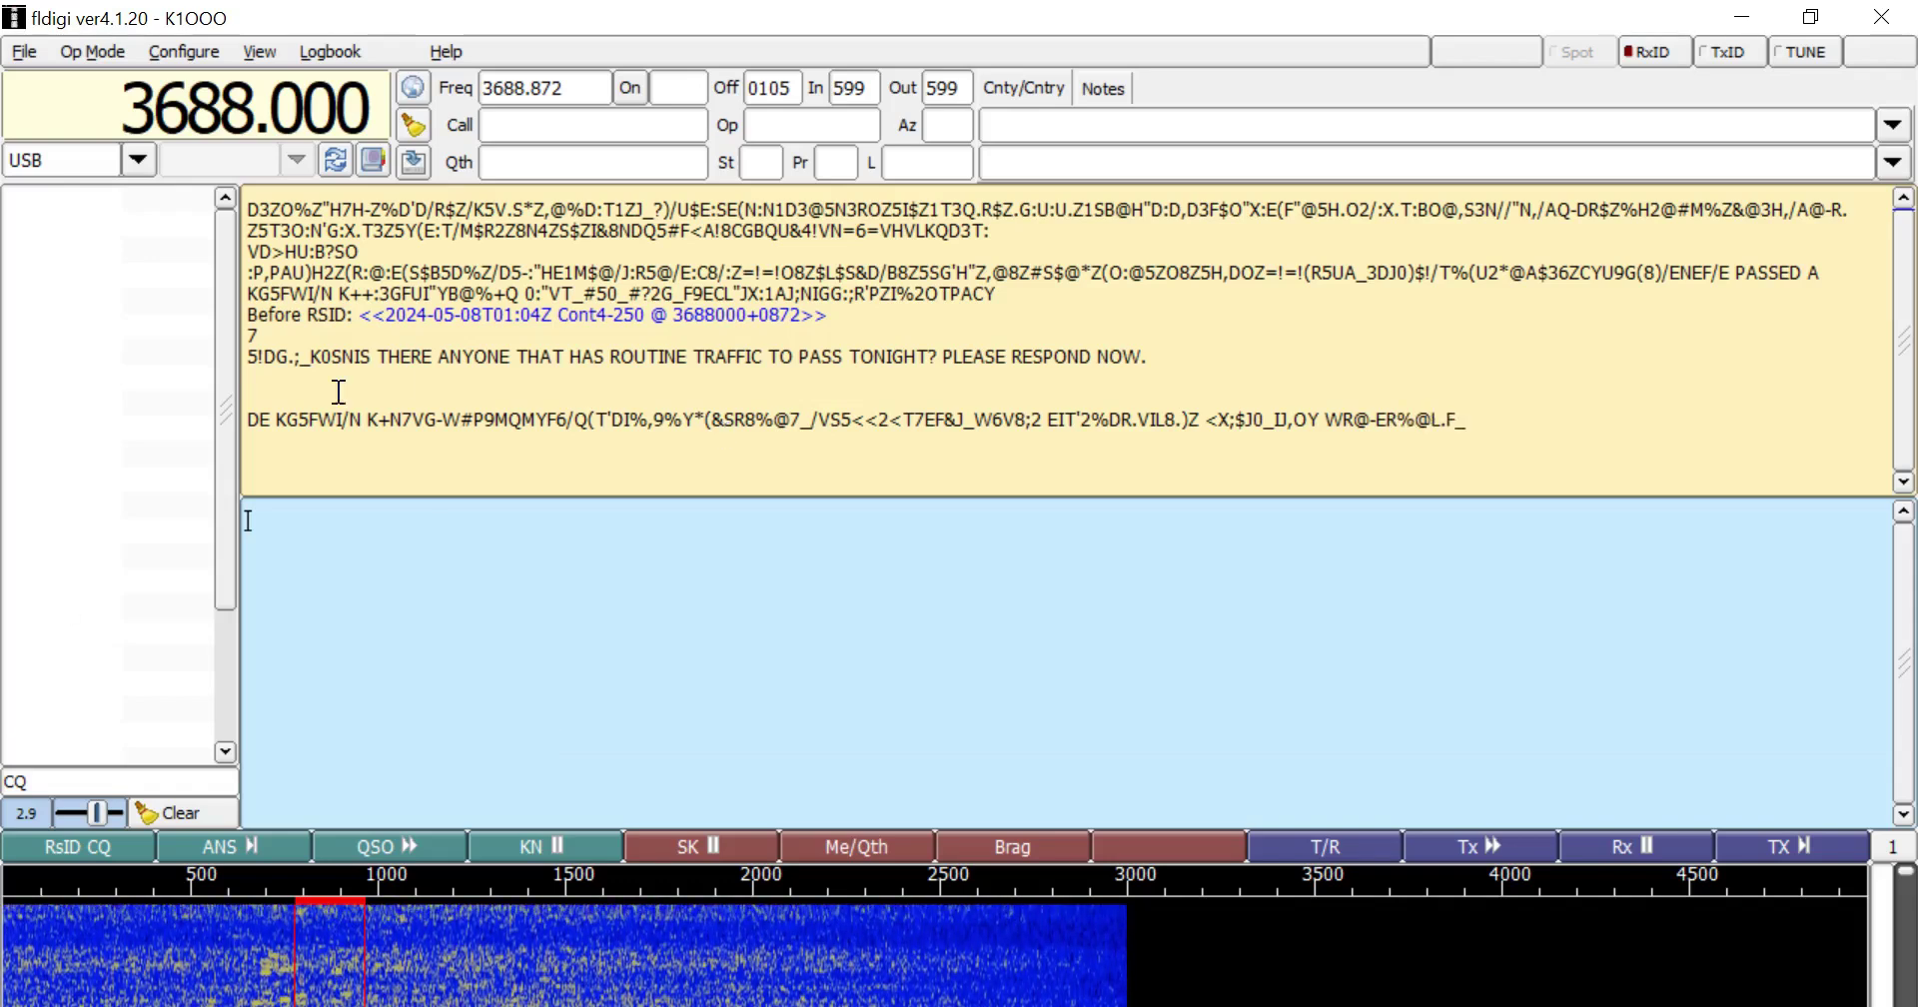
- Select the net control's callsign in the receive pane, then clear the selection as the bulletin decodes
{"action": "left_click_drag", "start_coordinate": [313, 358], "coordinate": [475, 382]}
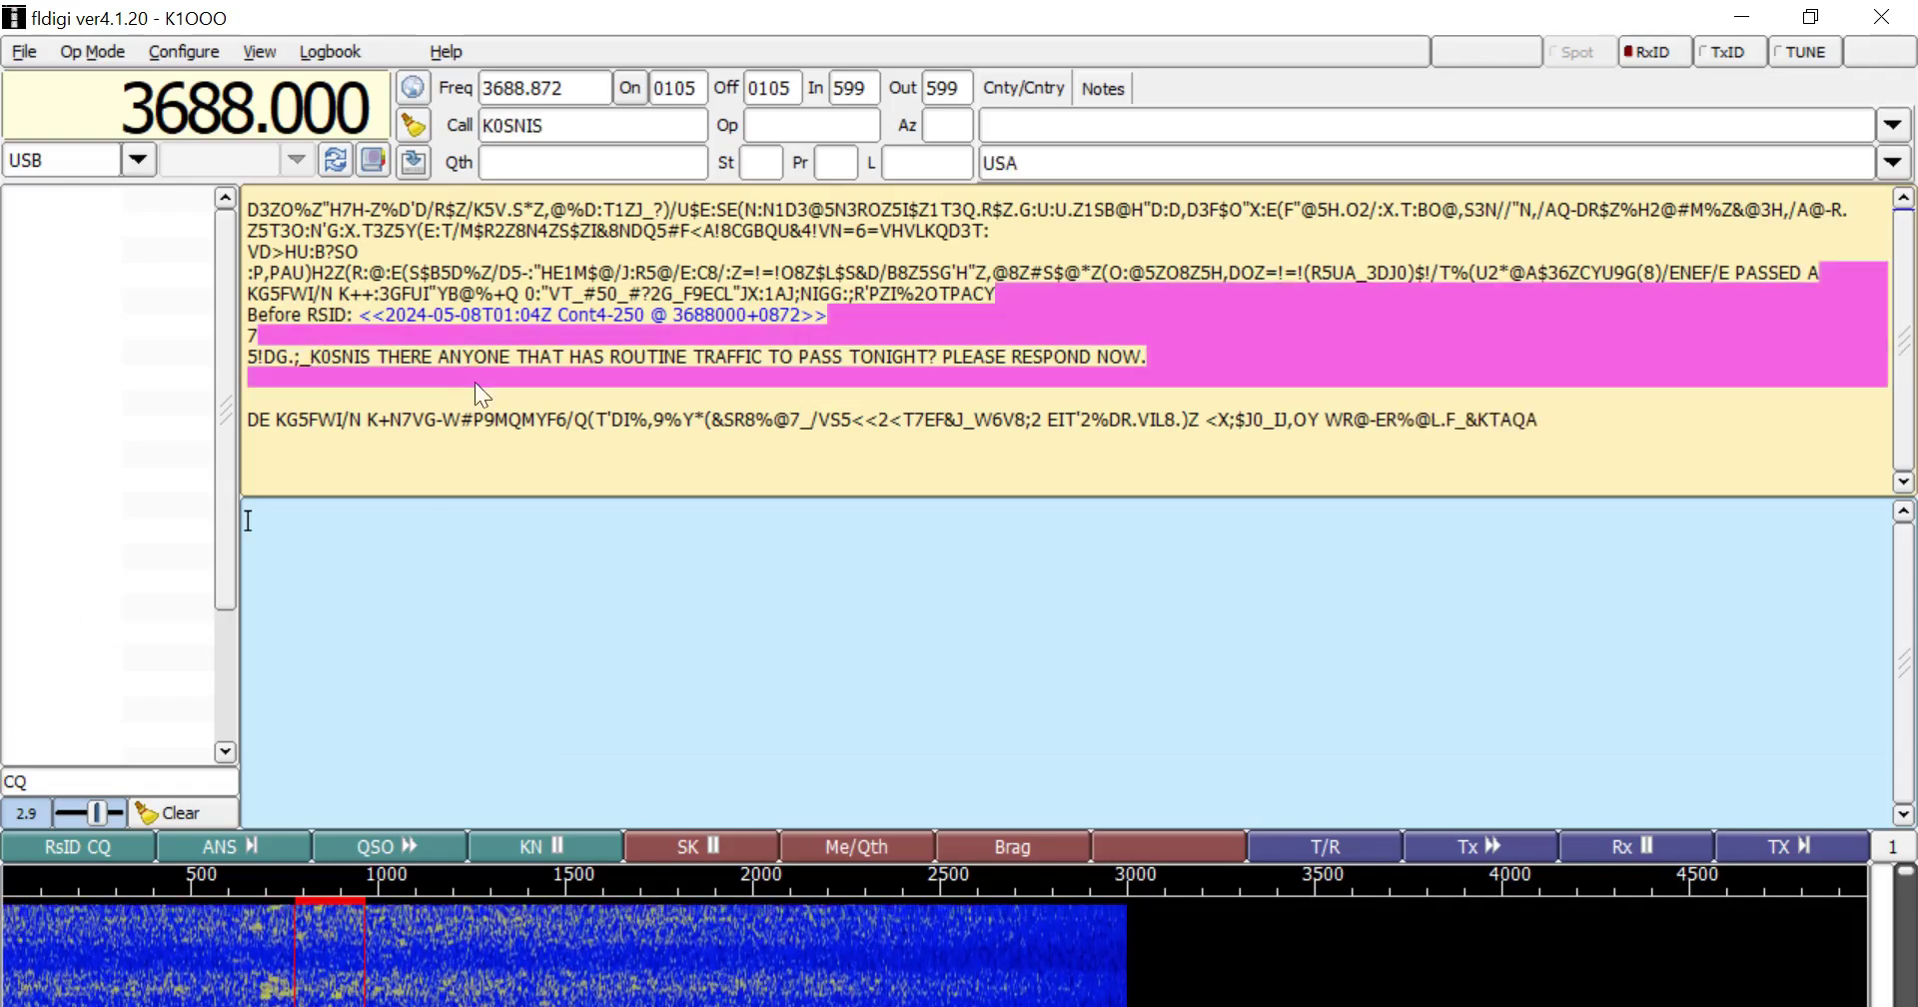
{"action": "left_click", "coordinate": [1164, 358]}
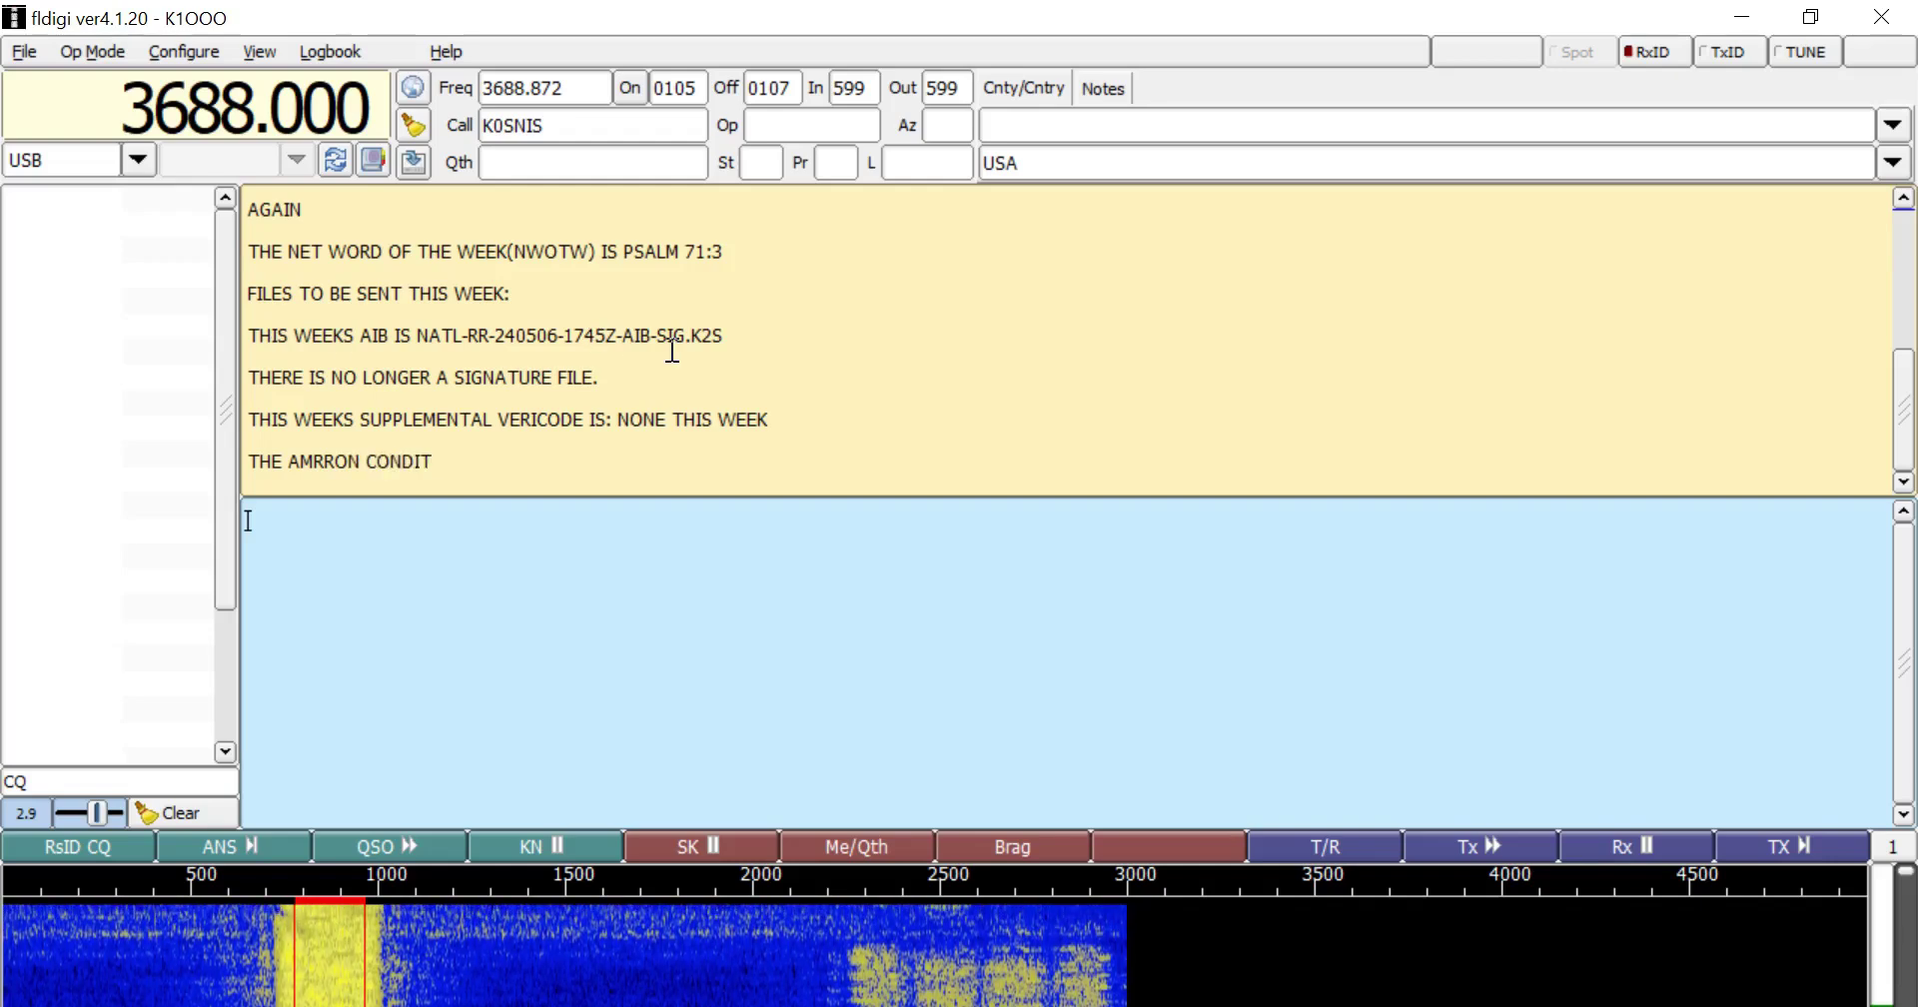
- Minimize fldigi and SDR# to reveal the desktop with the flmsg 4.0.19 shortcut
{"action": "left_click", "coordinate": [1743, 18]}
{"action": "left_click", "coordinate": [1815, 15]}
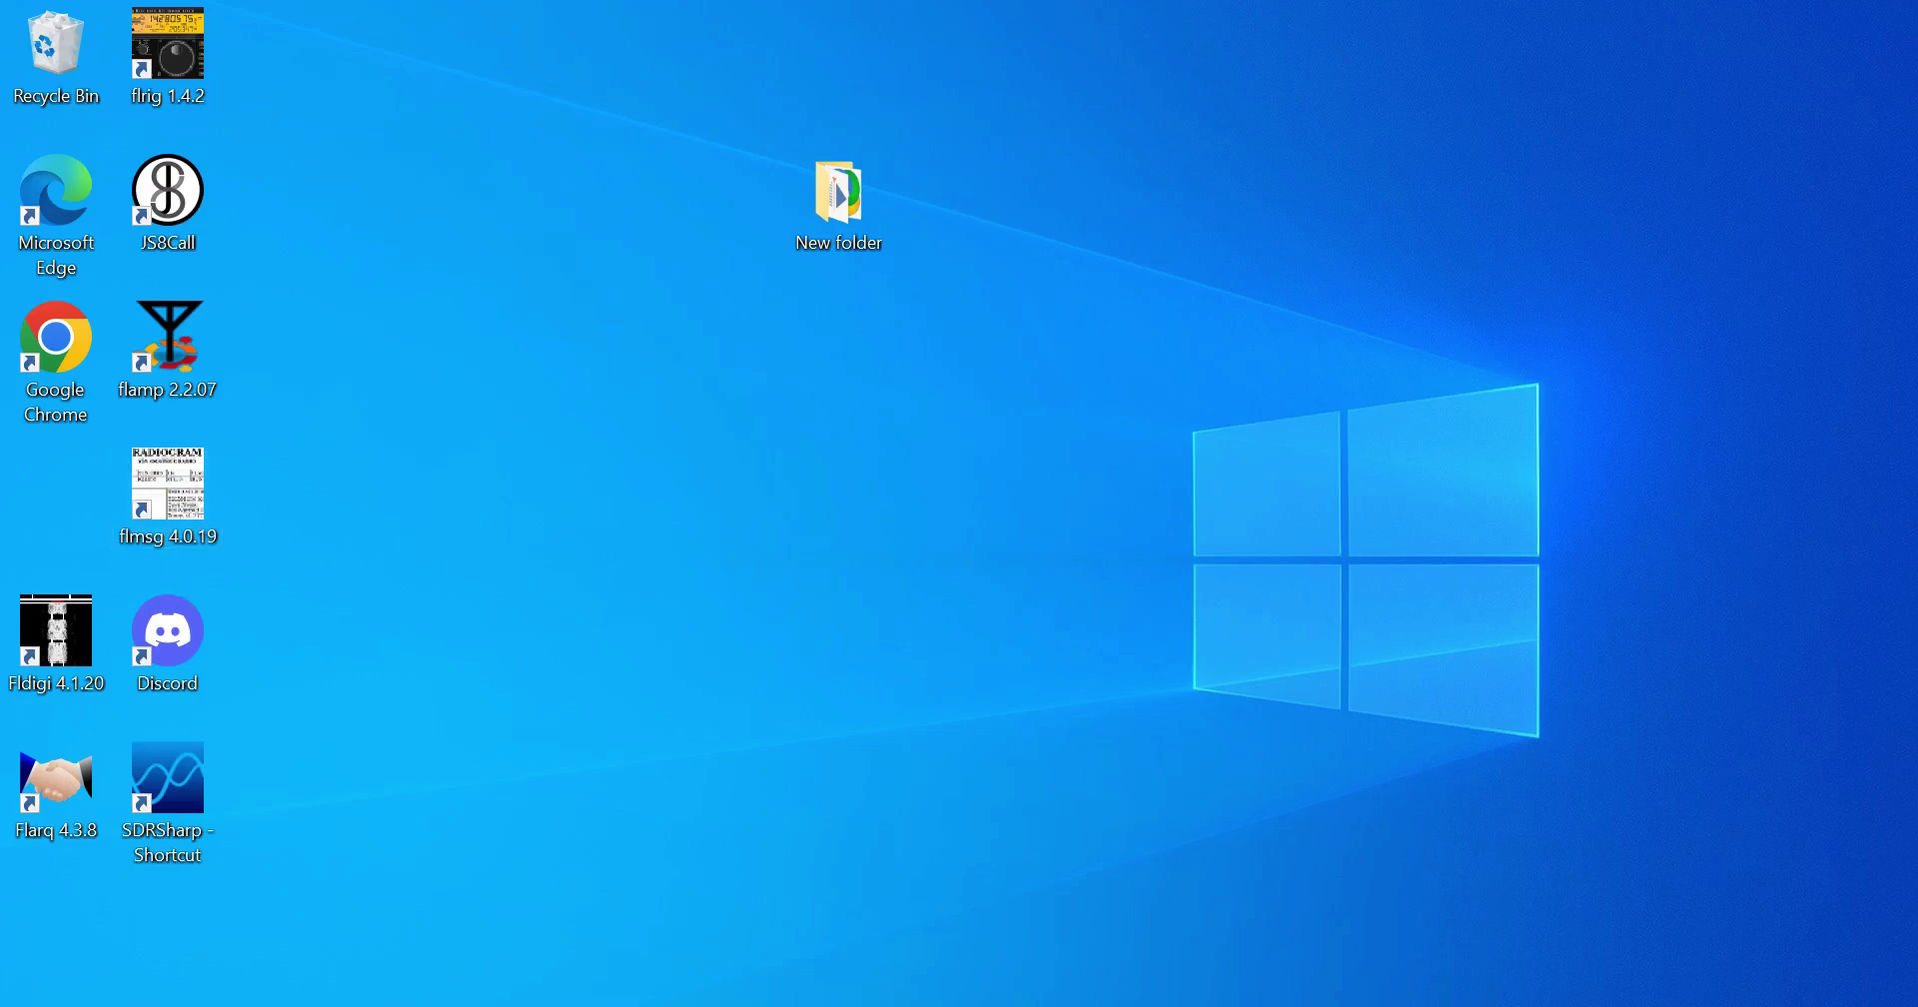
{"action": "mouse_move", "coordinate": [841, 1006]}
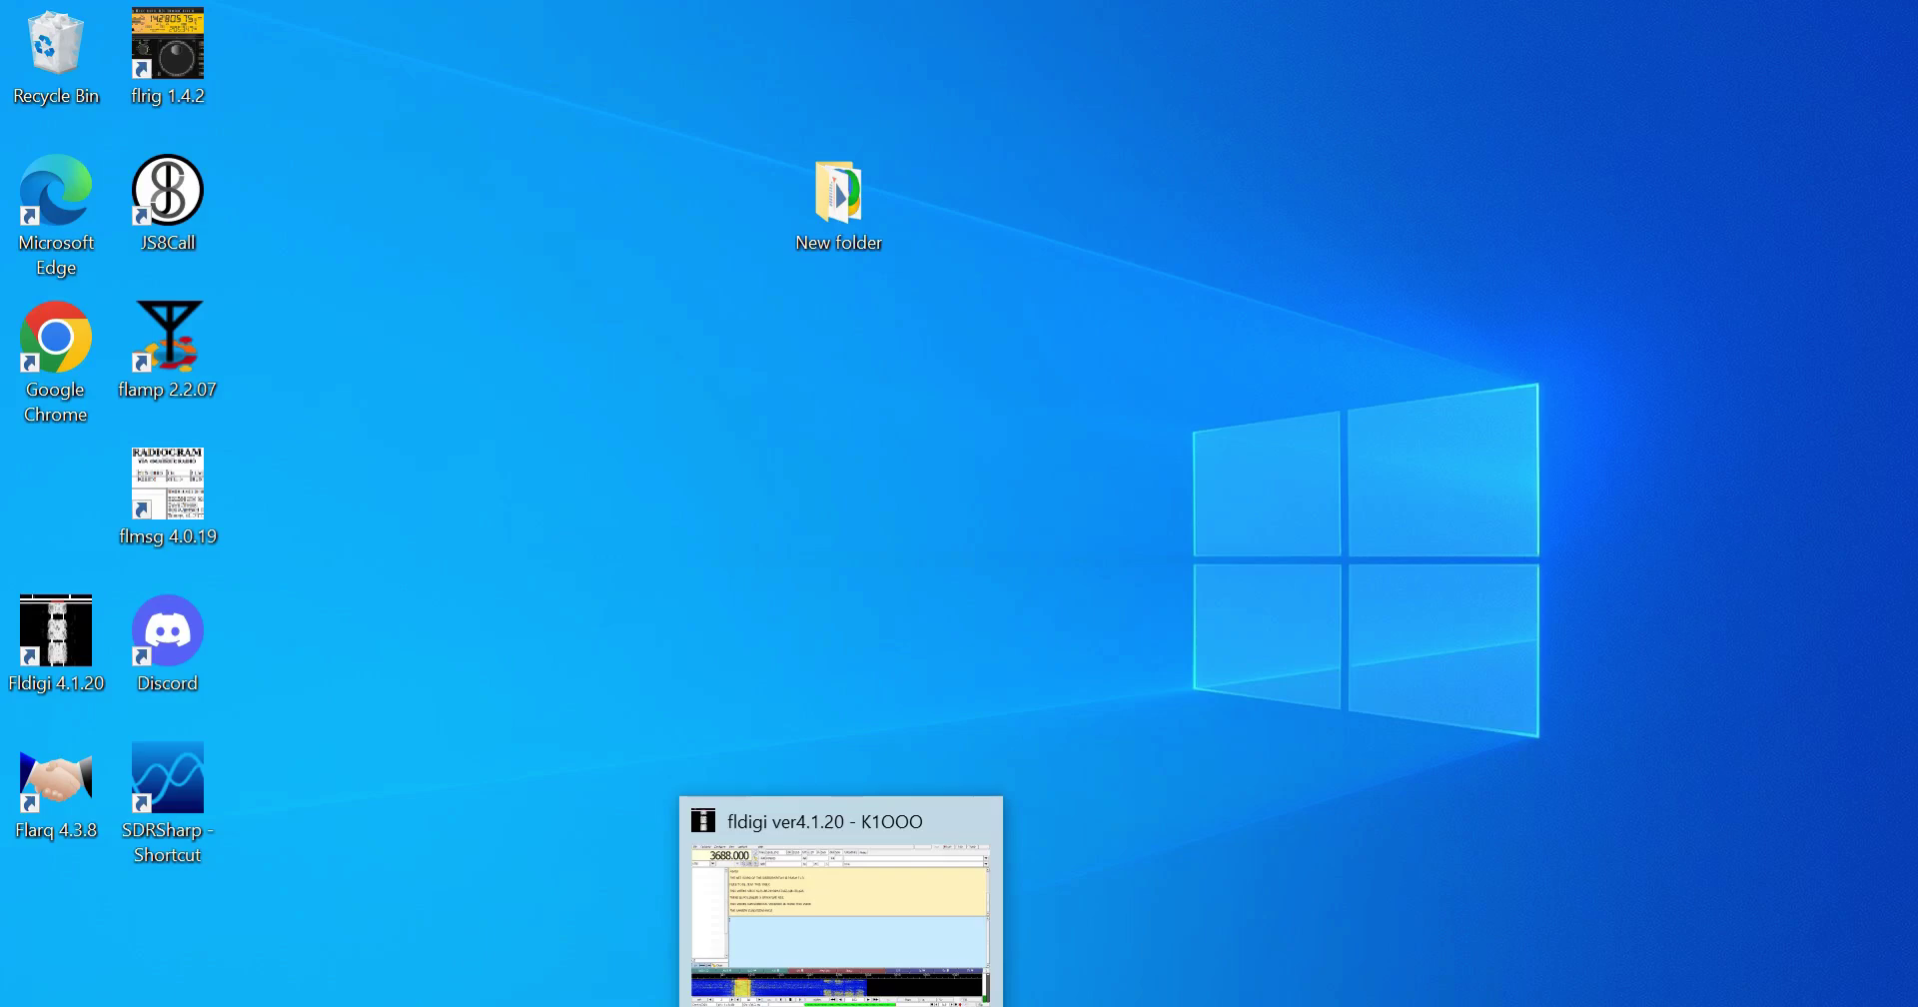
- Restore fldigi from the taskbar and scroll the receive pane to the latest relay request
{"action": "left_click", "coordinate": [840, 1006]}
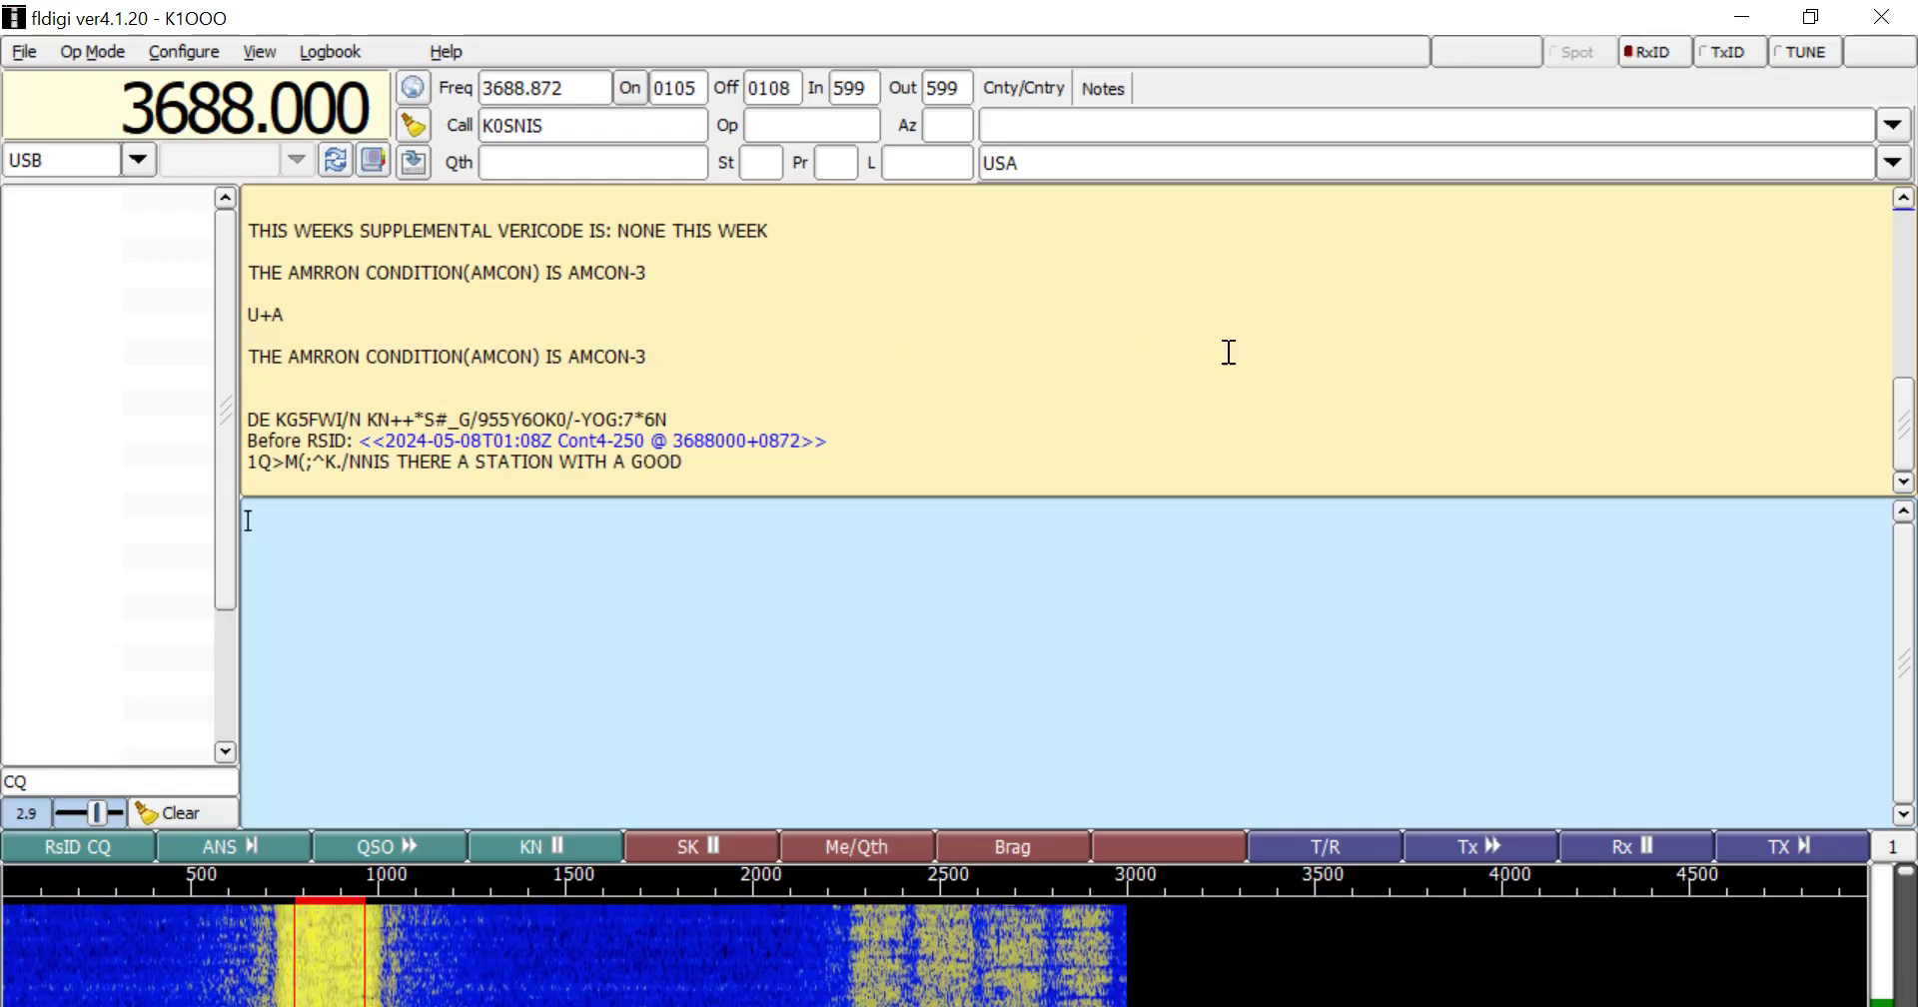
{"action": "scroll", "coordinate": [1908, 204], "scroll_direction": "up", "scroll_amount": 4}
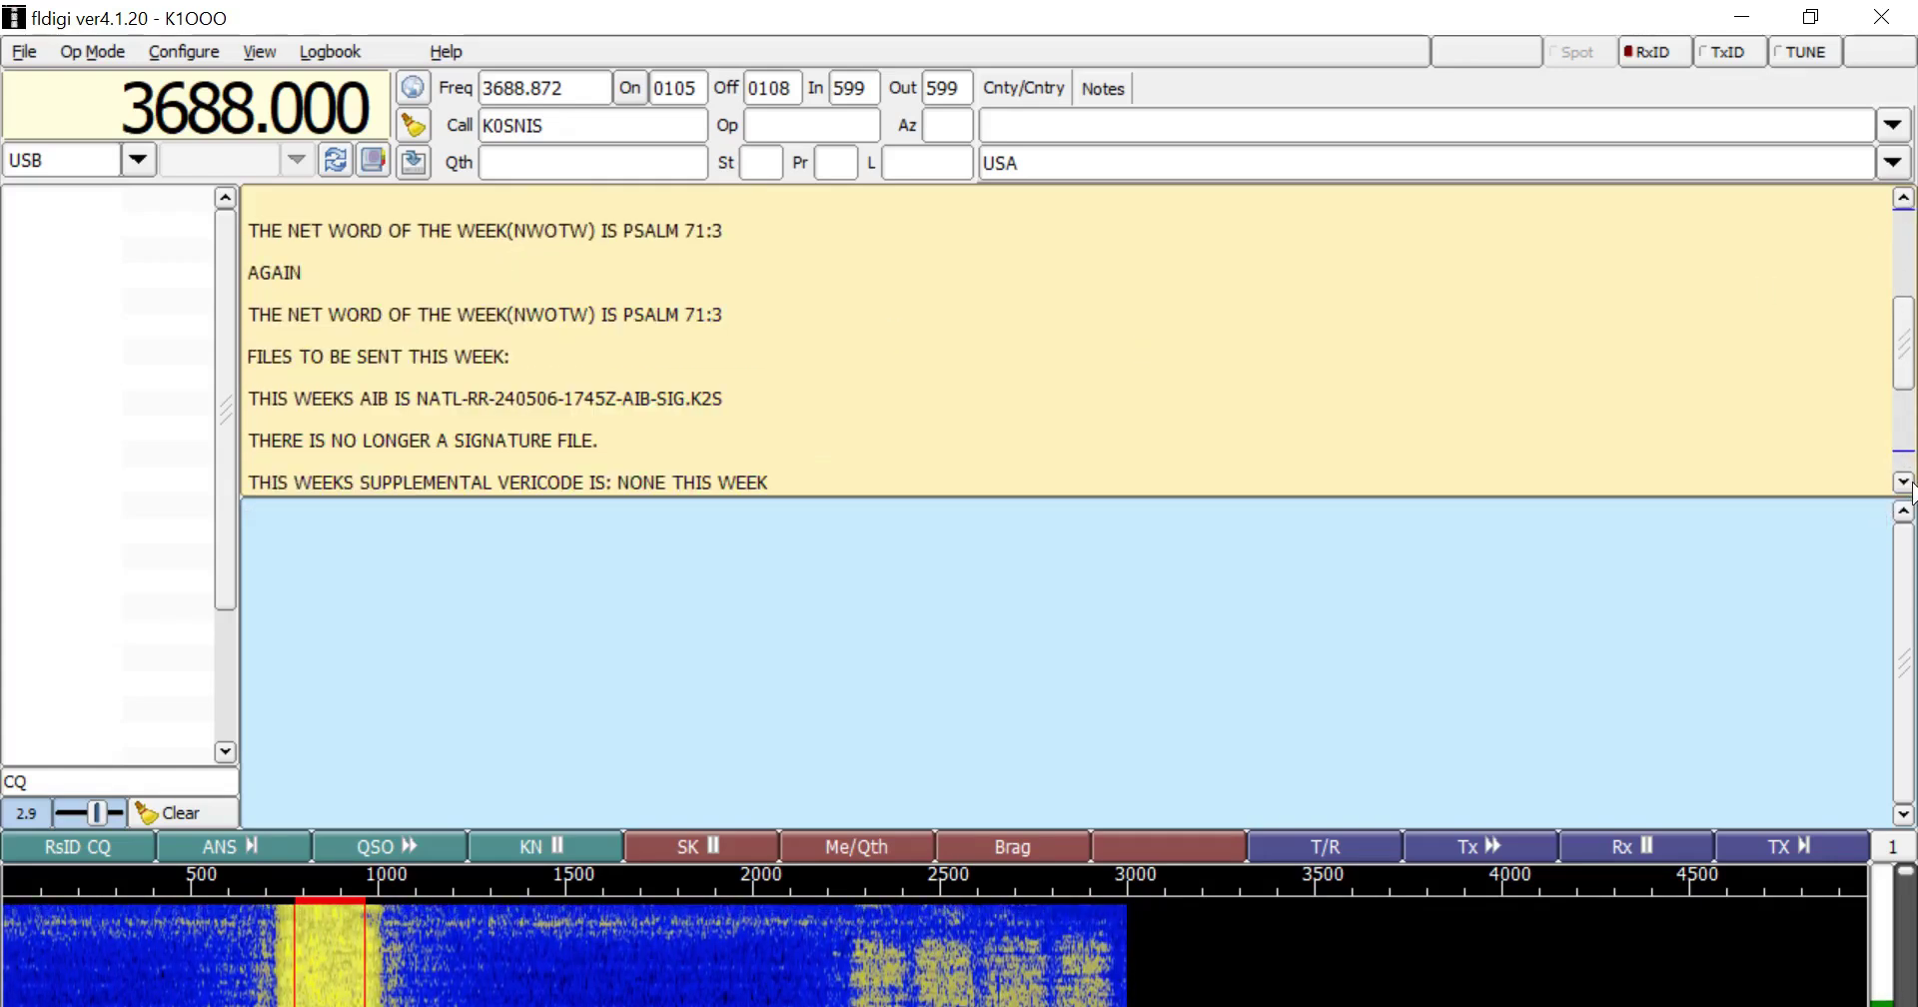
{"action": "scroll", "coordinate": [1911, 488], "scroll_direction": "down", "scroll_amount": 1}
{"action": "scroll", "coordinate": [1912, 488], "scroll_direction": "down", "scroll_amount": 2}
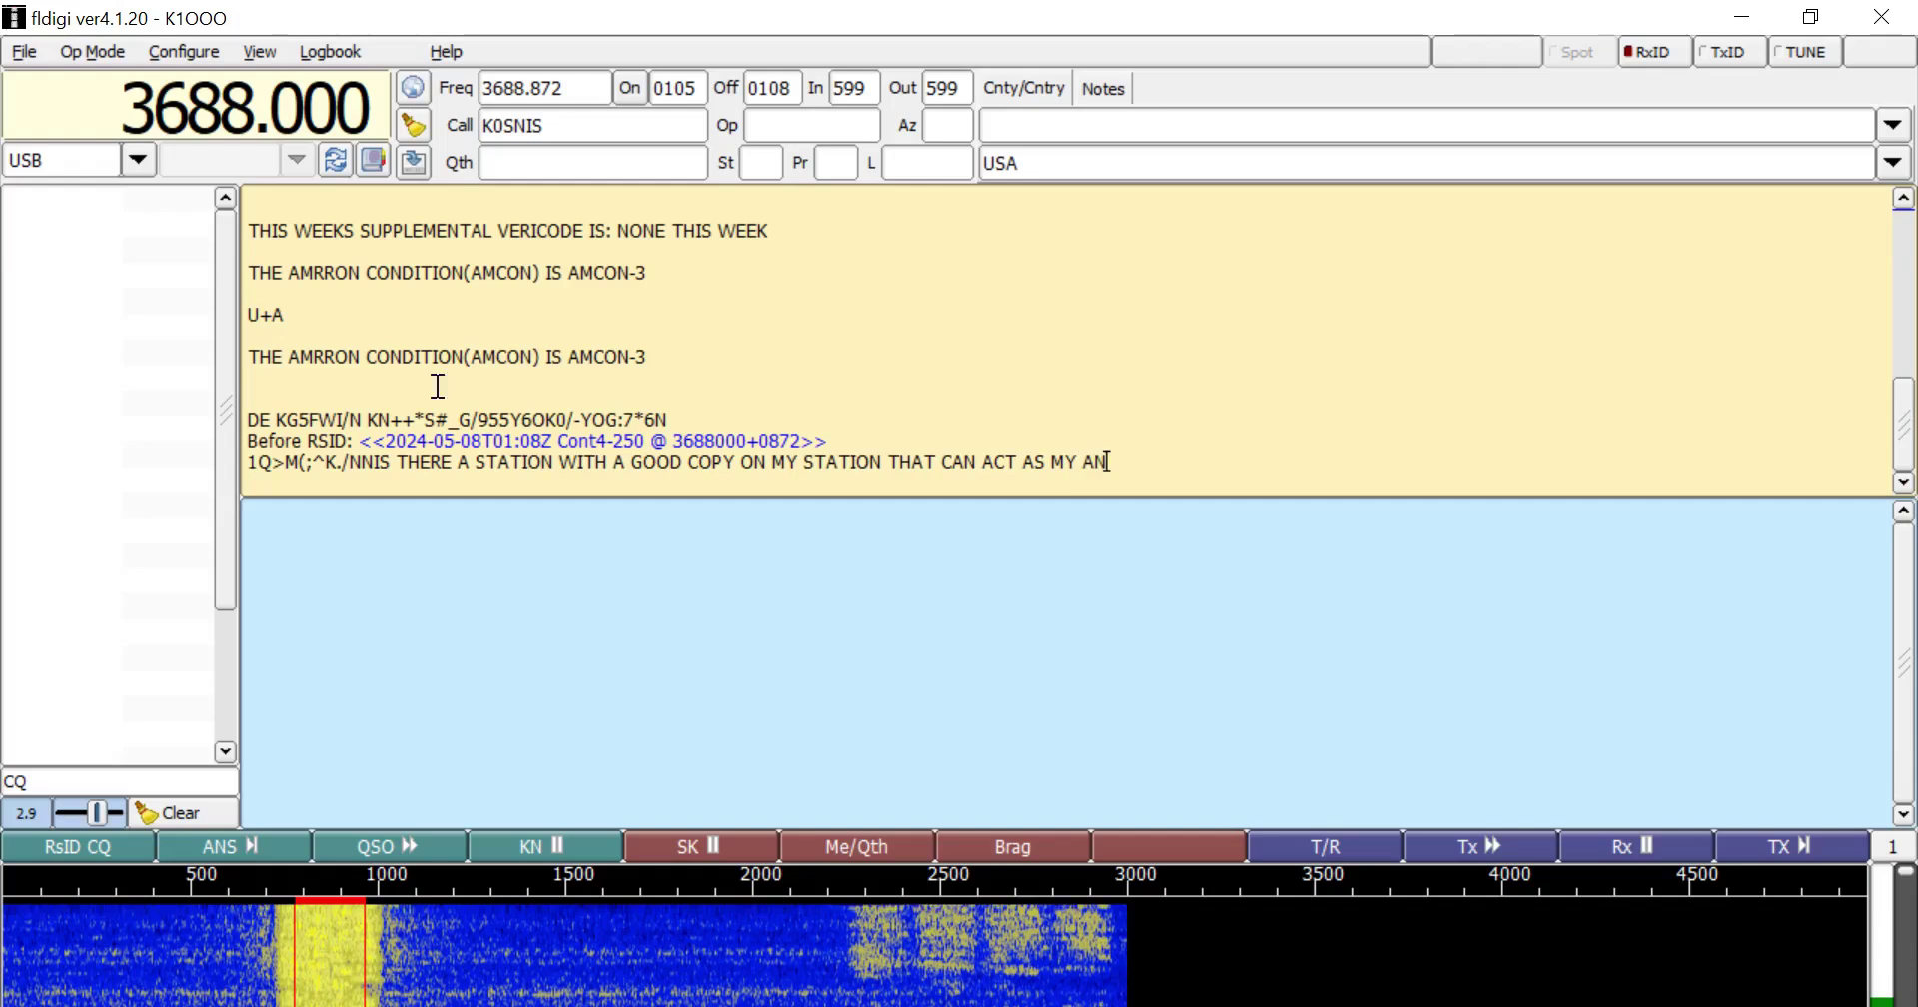
- Browse the Op Mode Contestia, MFSK, OFDM, Olivia and PSK submenus without changing mode
{"action": "left_click", "coordinate": [100, 45]}
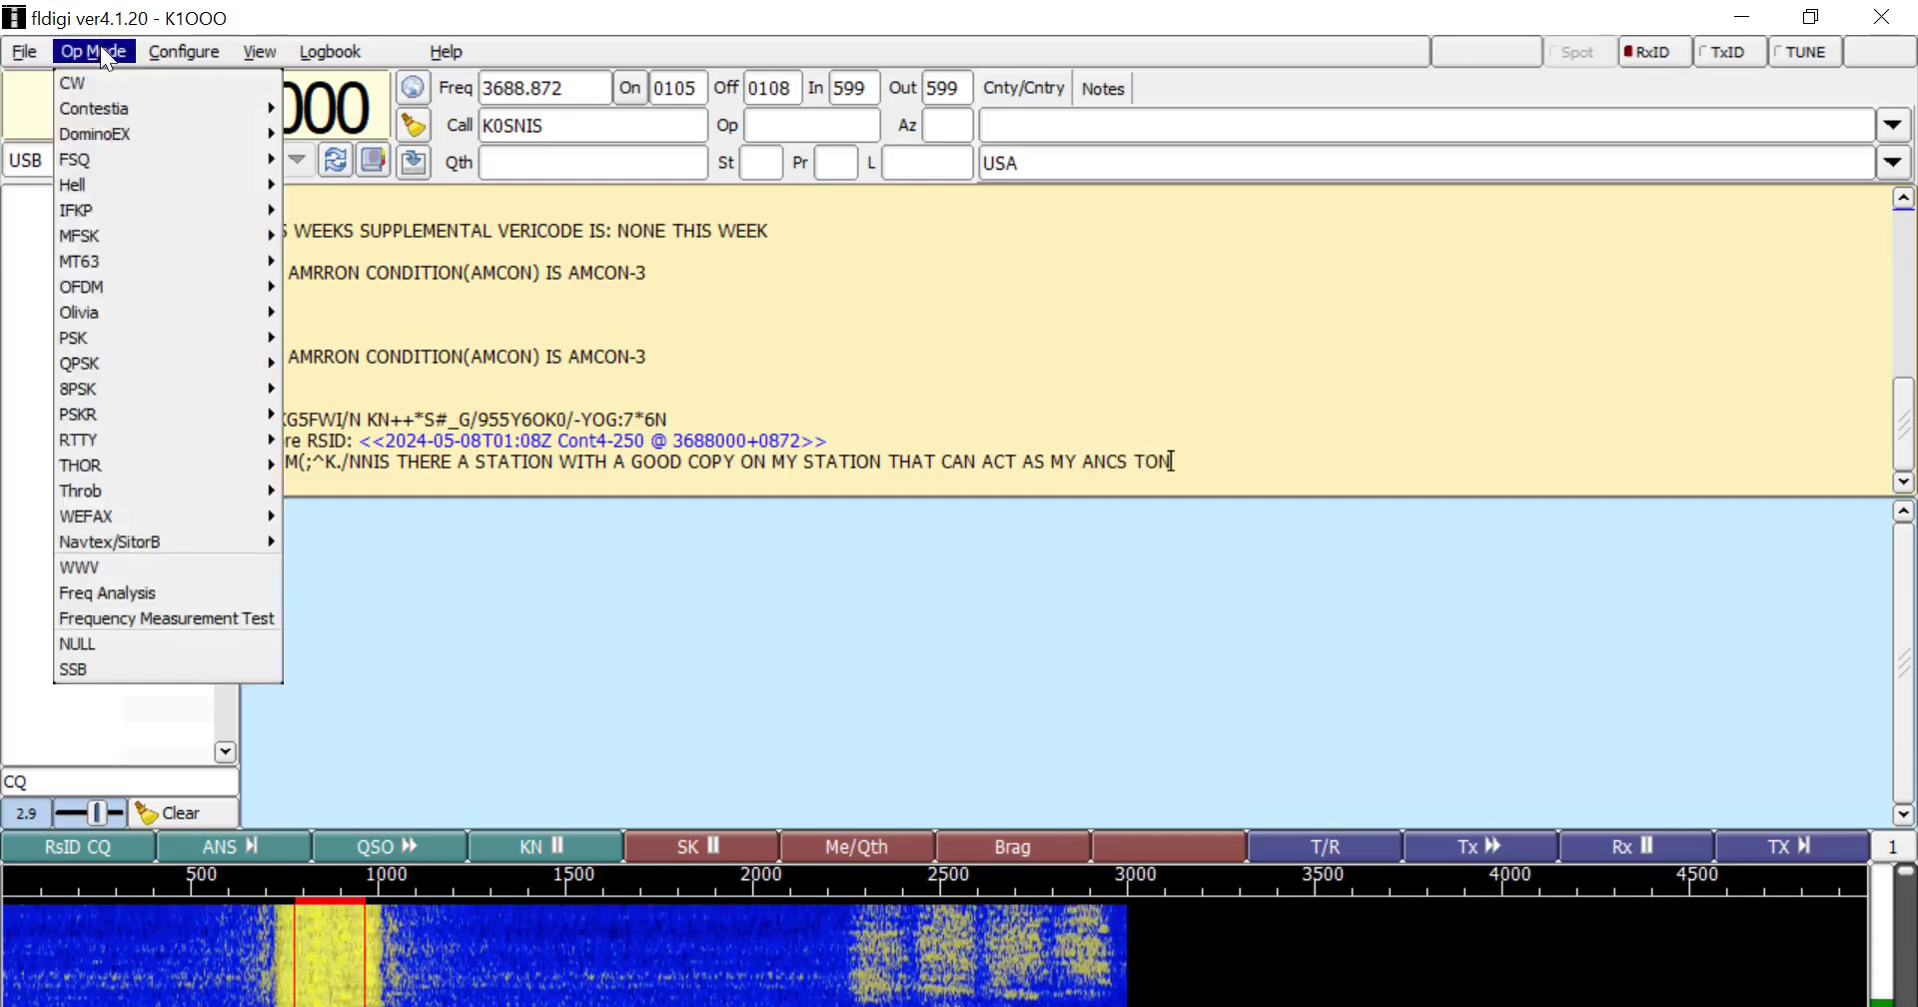
{"action": "mouse_move", "coordinate": [110, 107]}
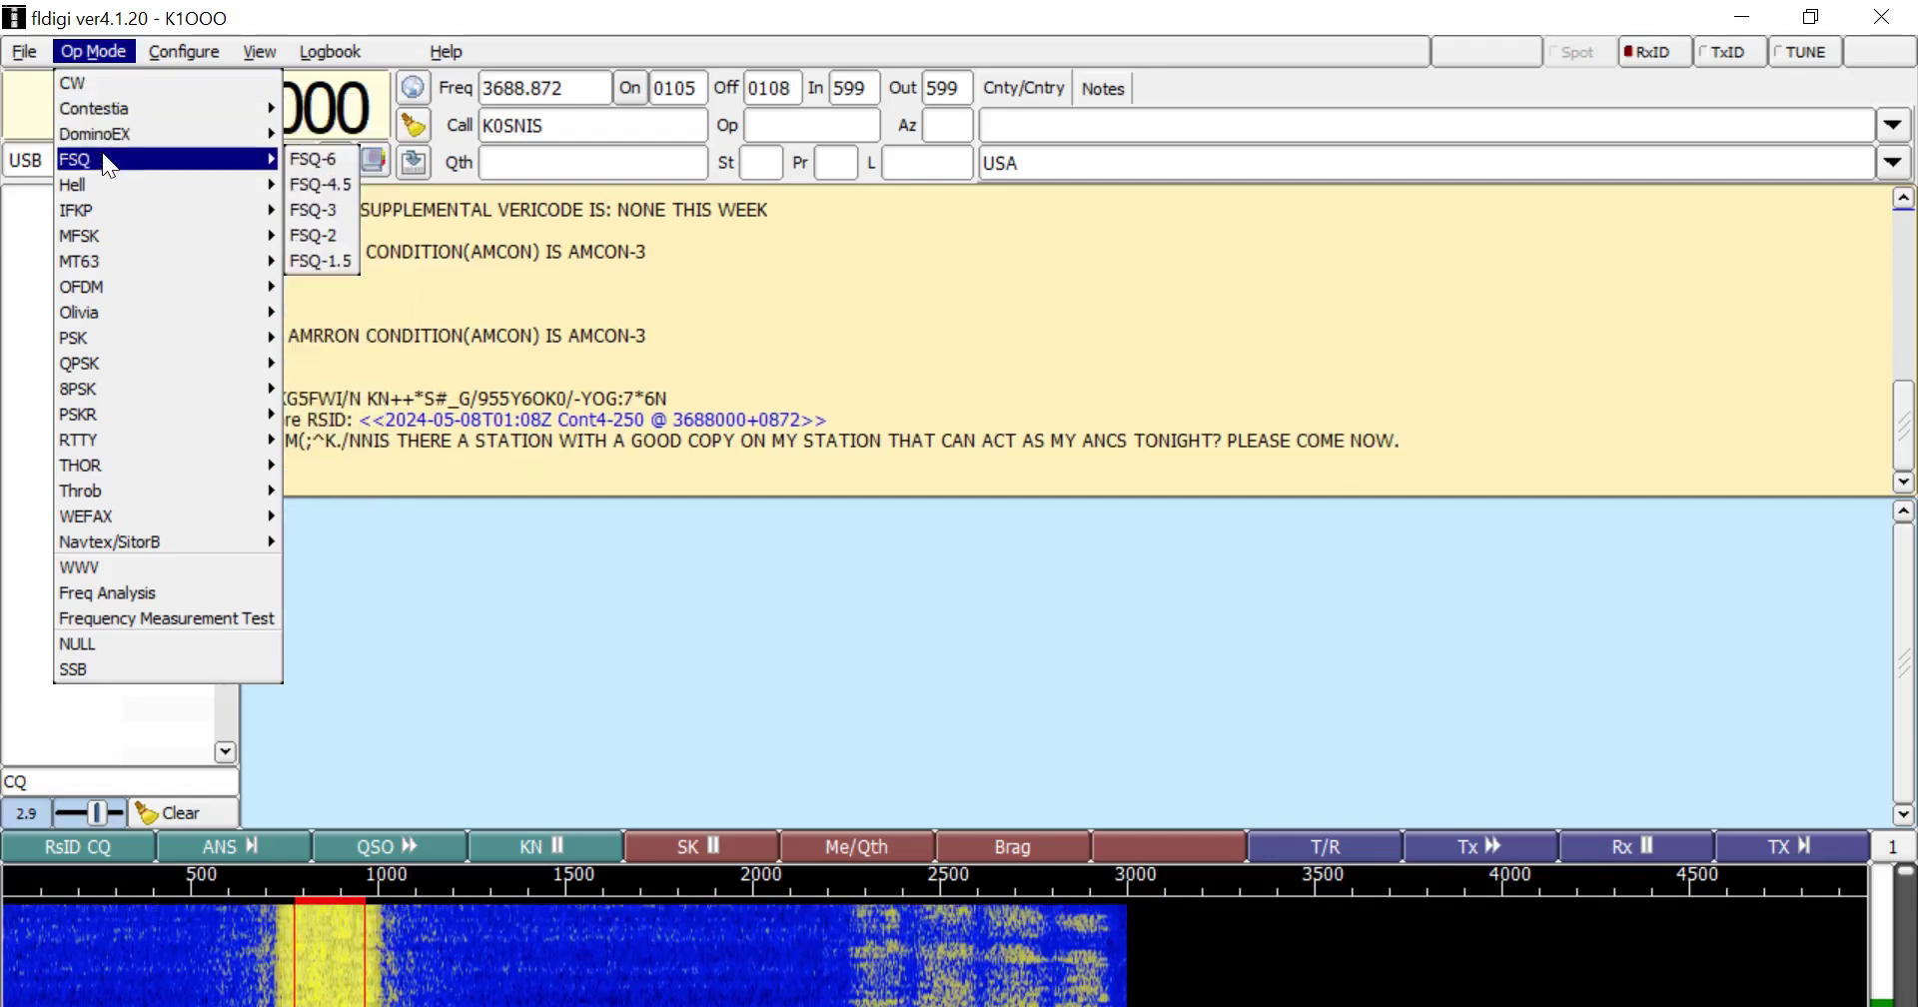
{"action": "mouse_move", "coordinate": [100, 236]}
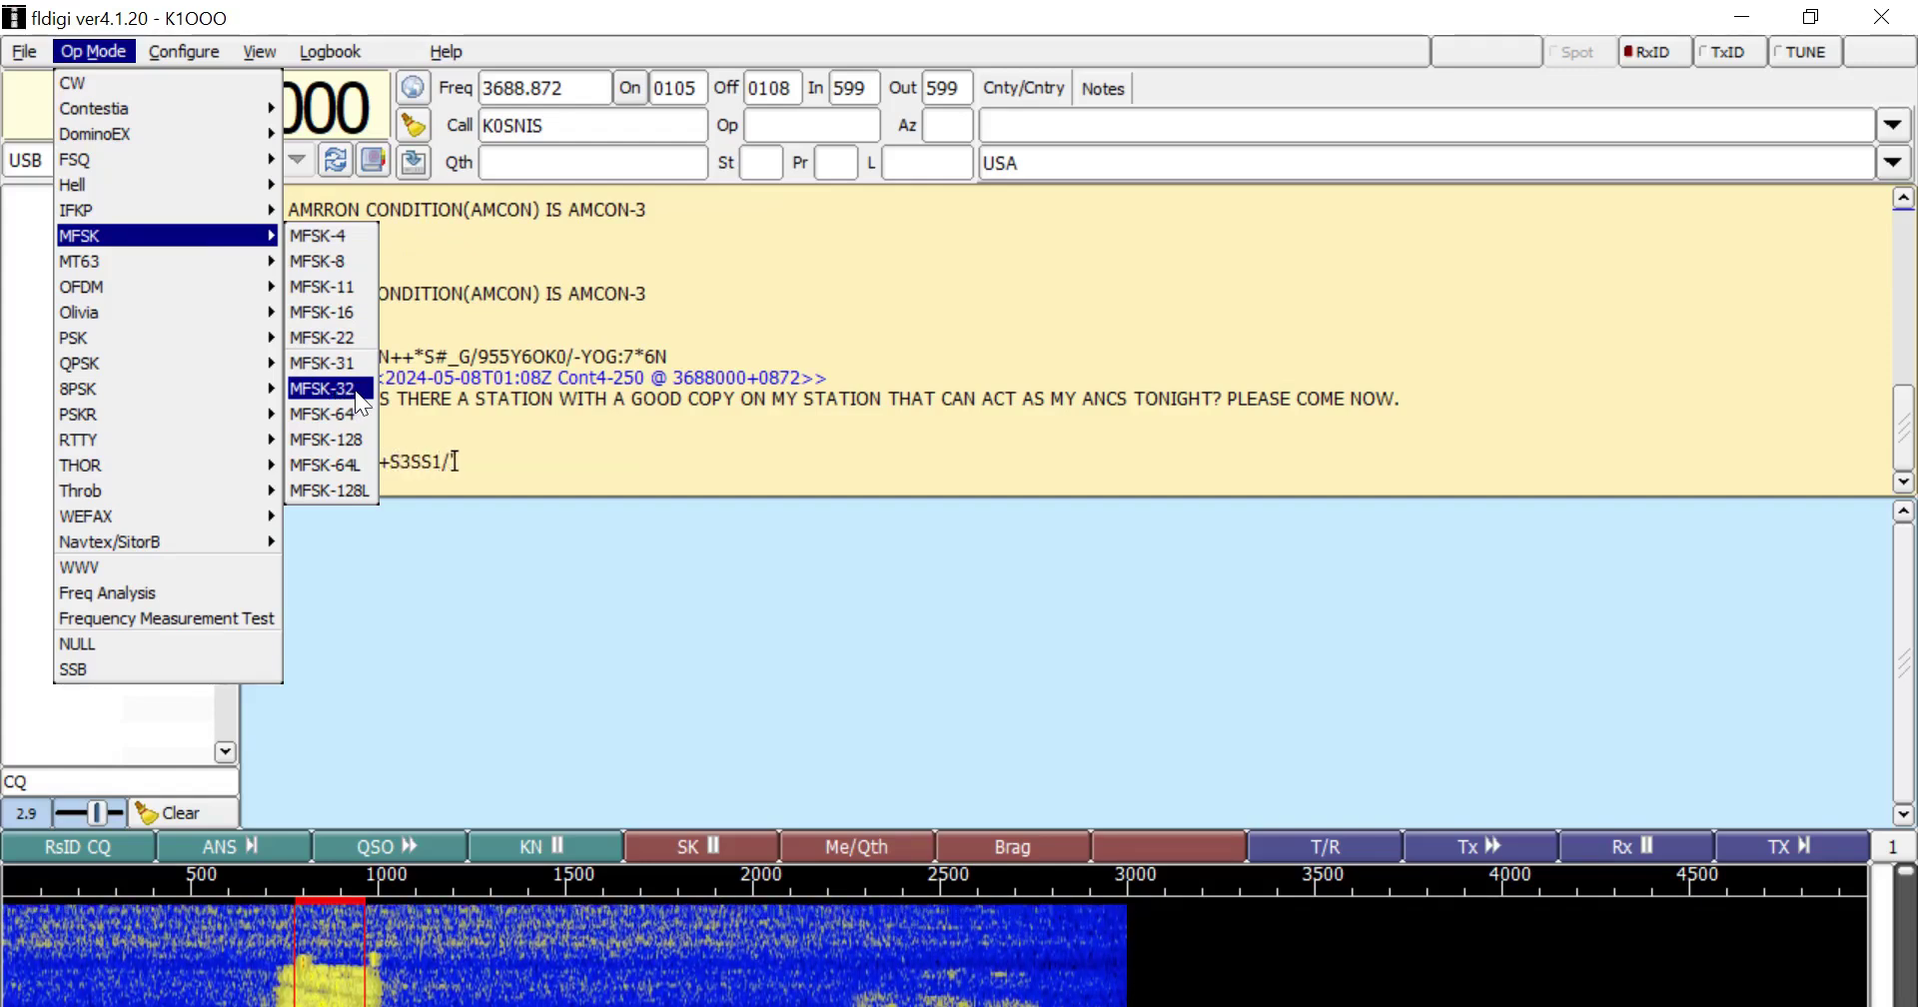
{"action": "mouse_move", "coordinate": [192, 284]}
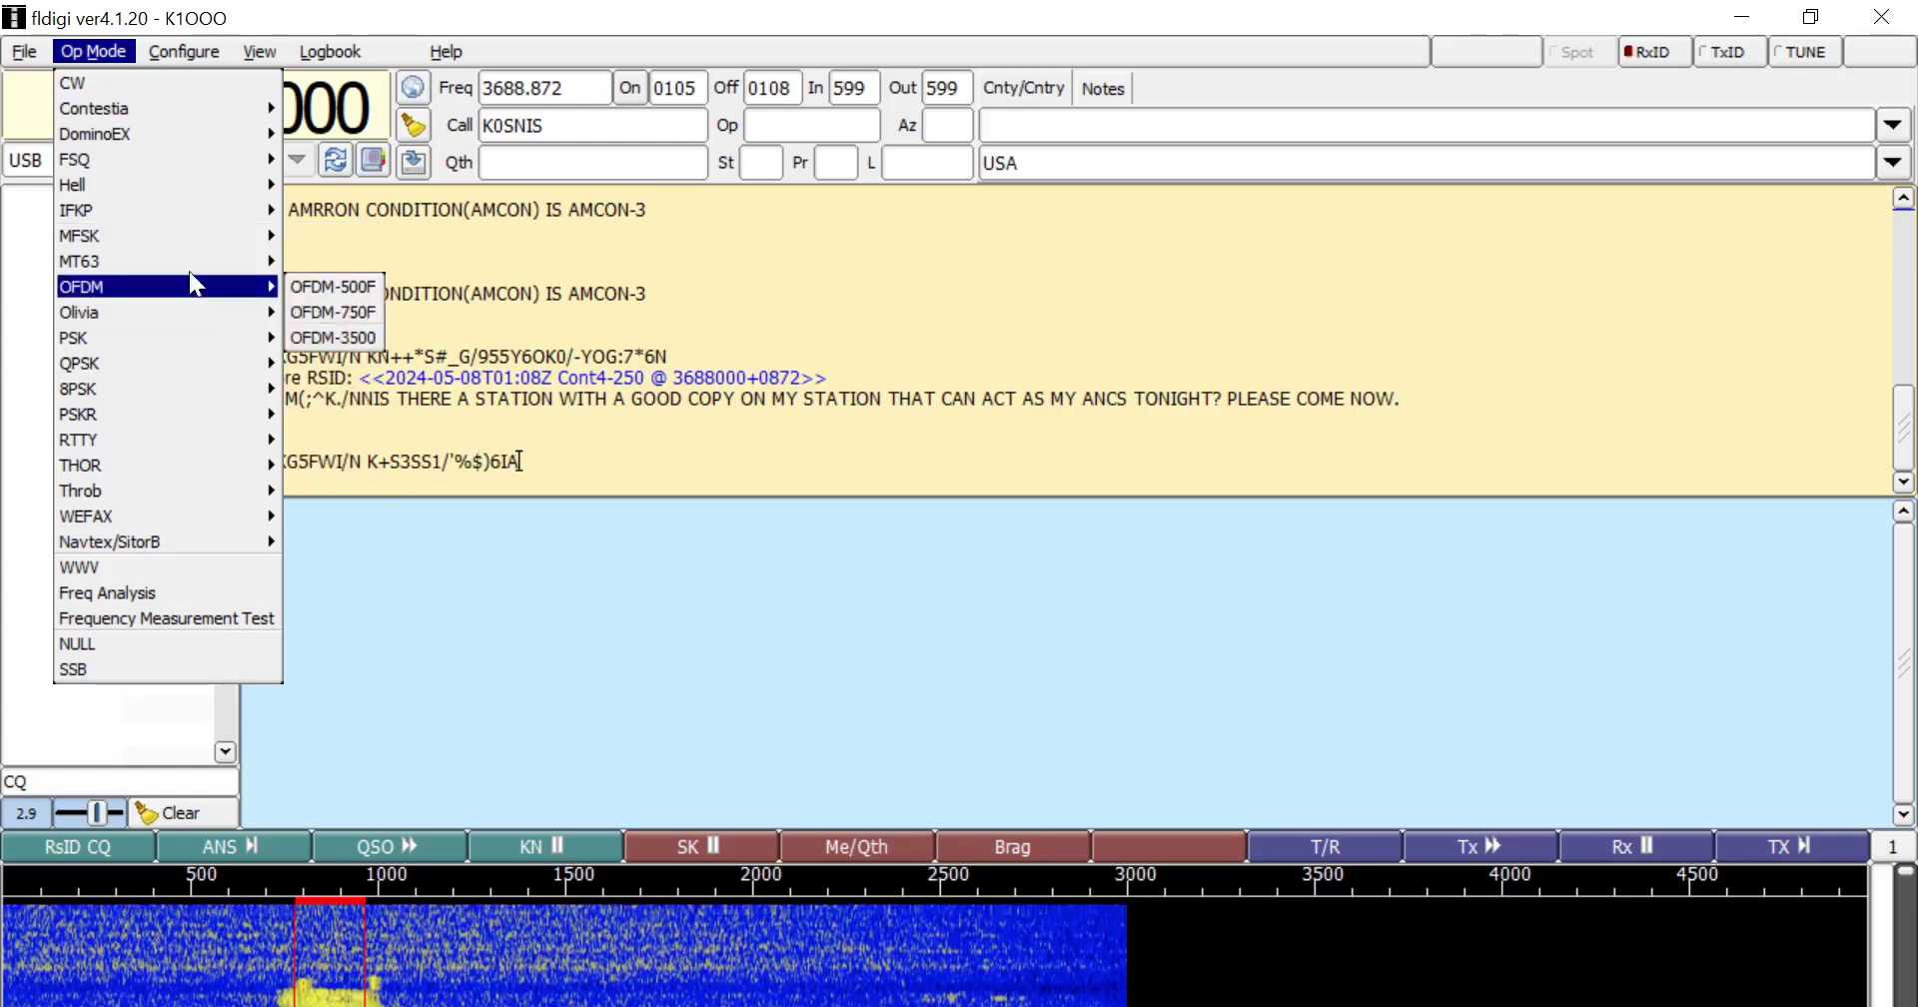
{"action": "mouse_move", "coordinate": [166, 244]}
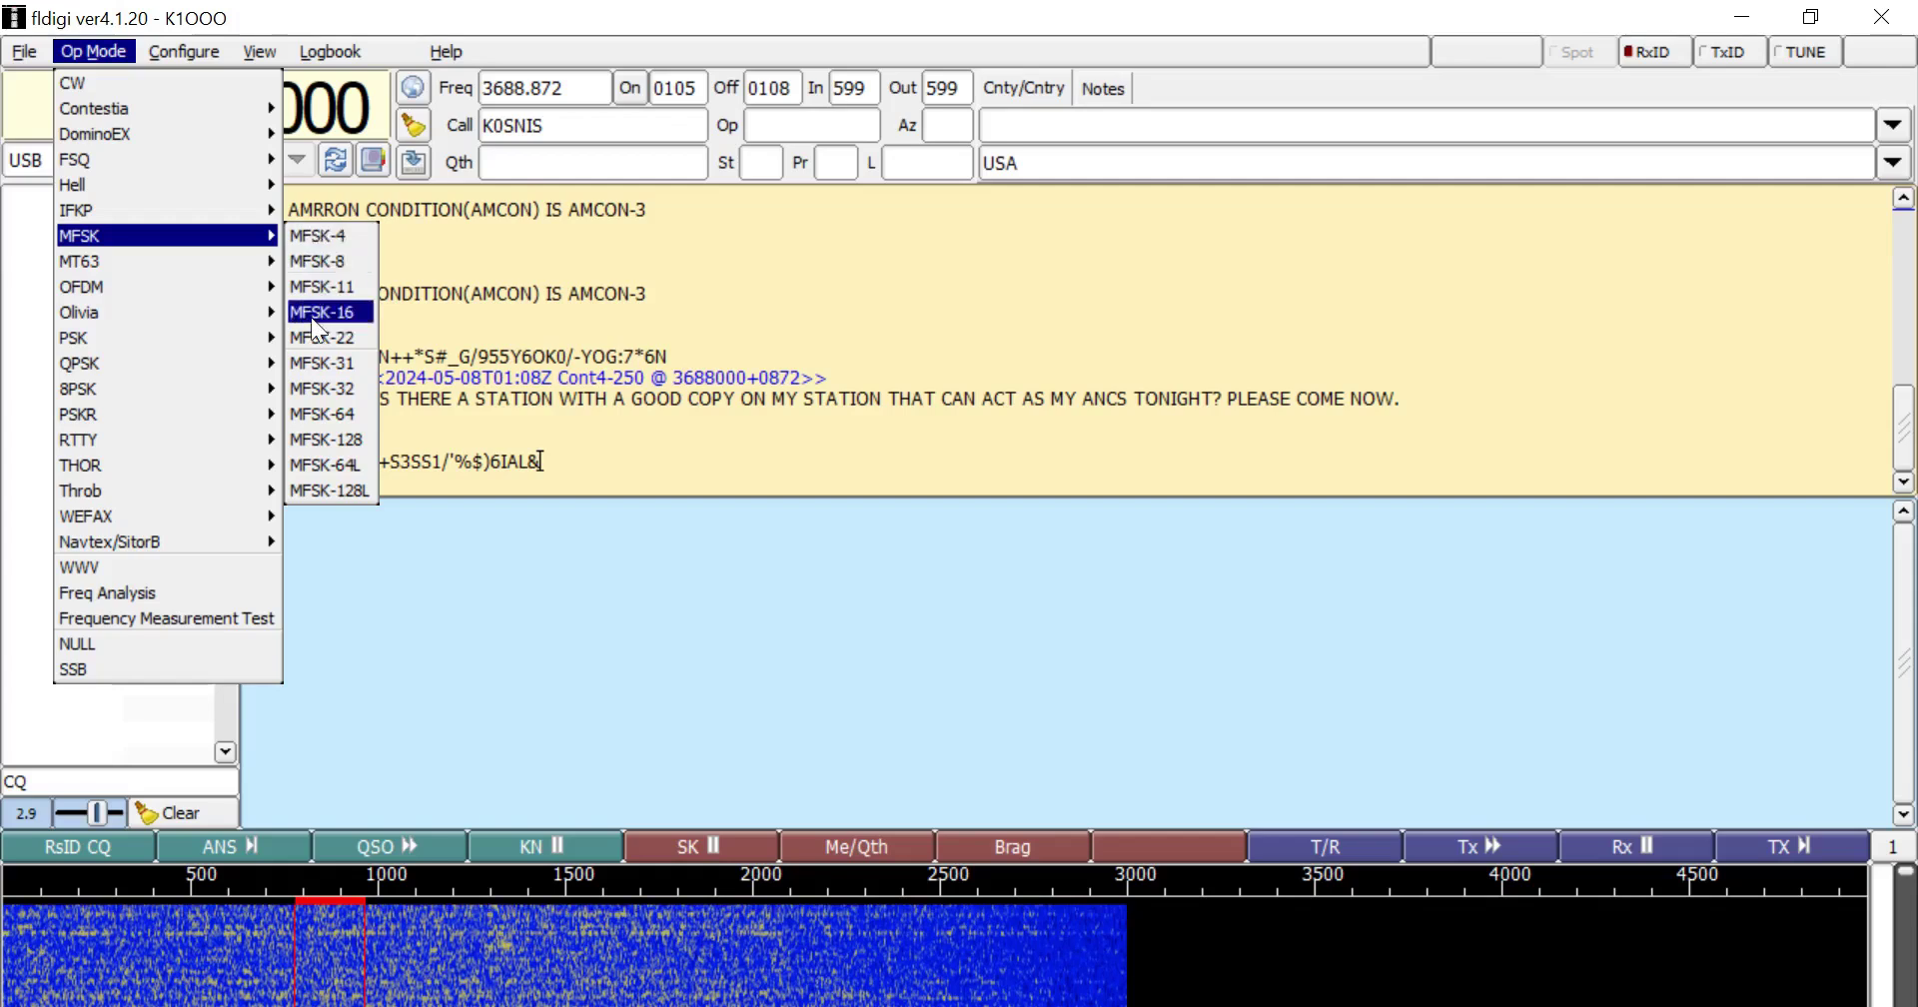
{"action": "mouse_move", "coordinate": [146, 318]}
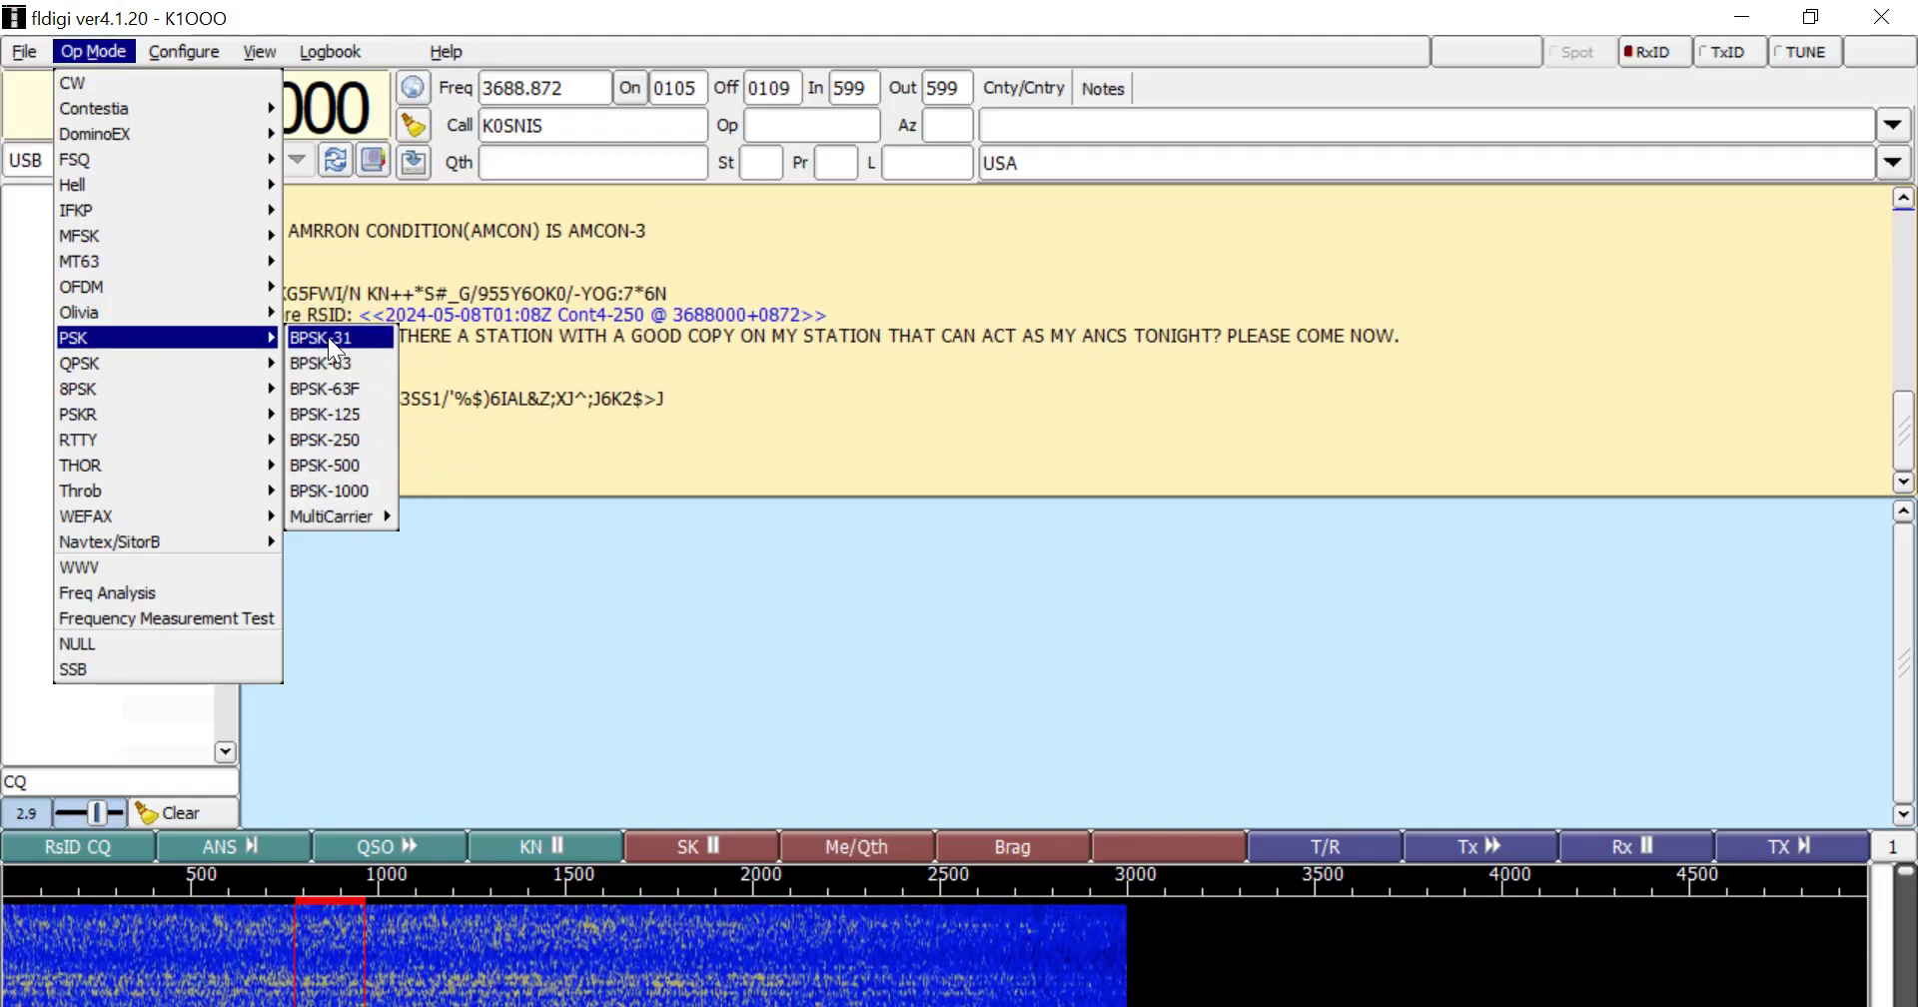
{"action": "mouse_move", "coordinate": [137, 447]}
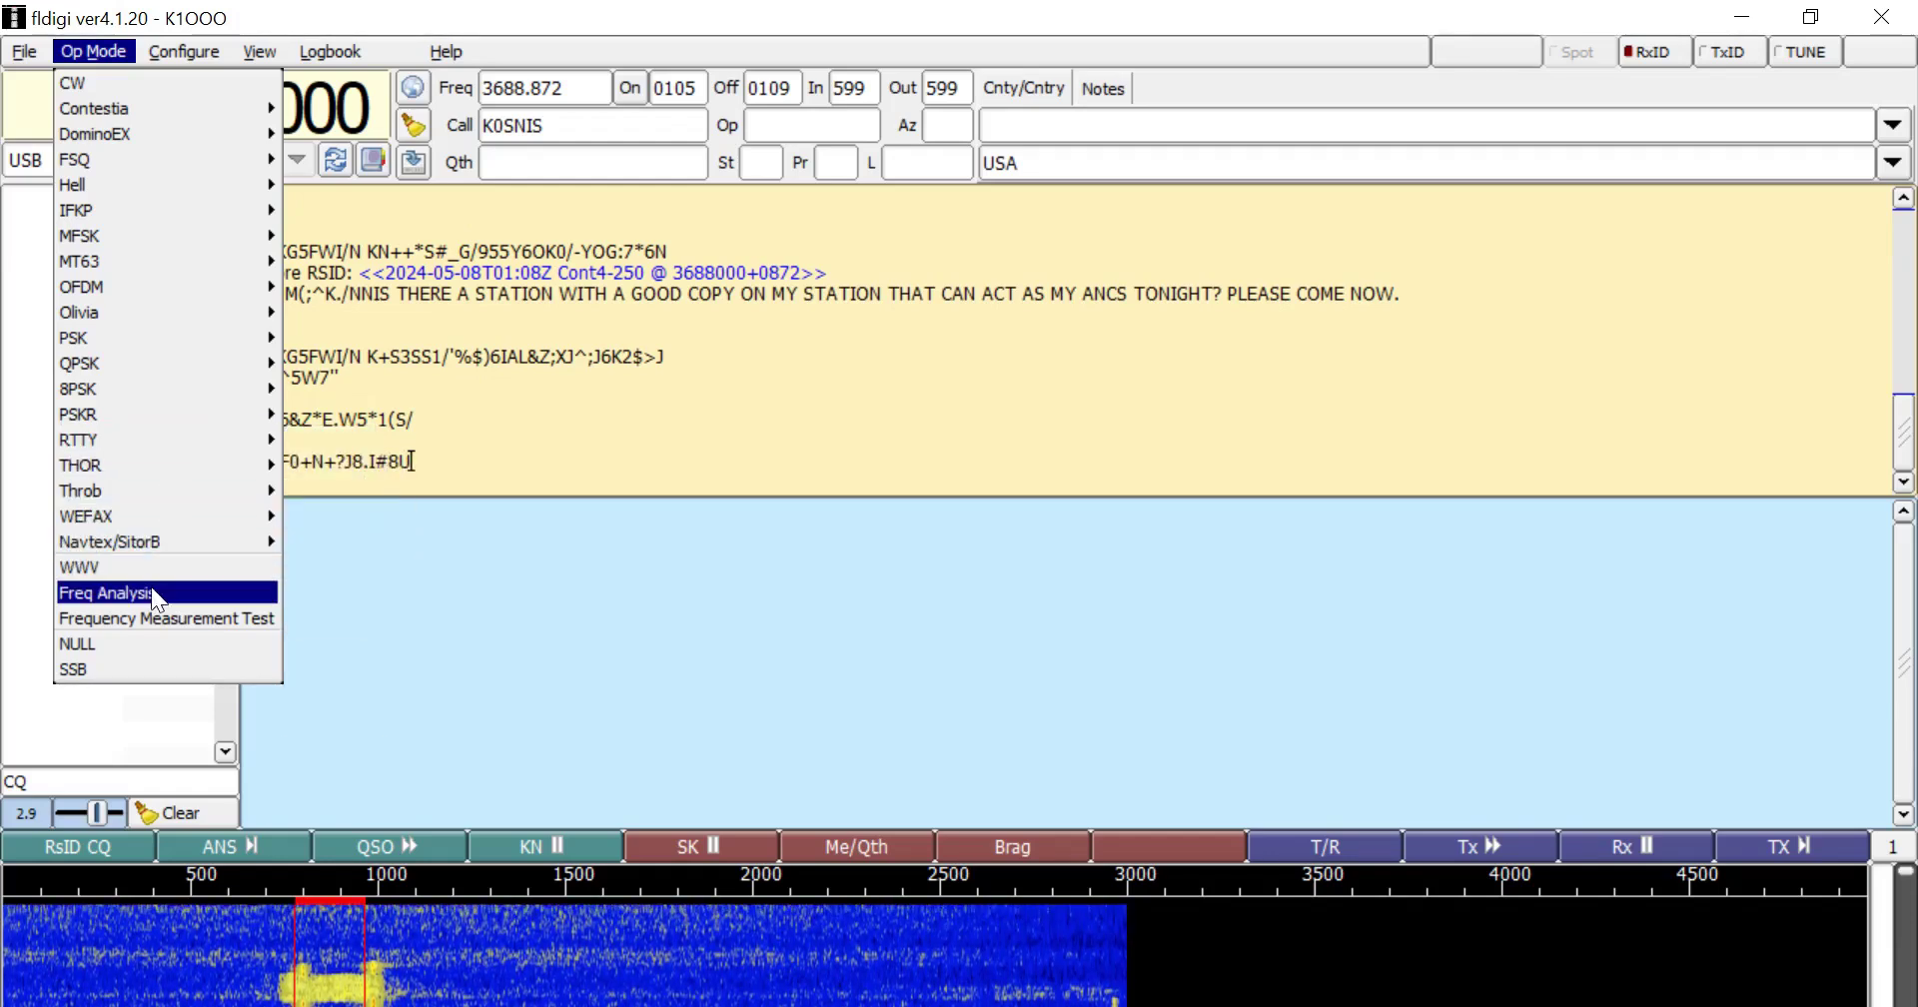
- Close the mode list and step the dial's thousands digit down and back up to 4688.000
{"action": "left_click", "coordinate": [589, 595]}
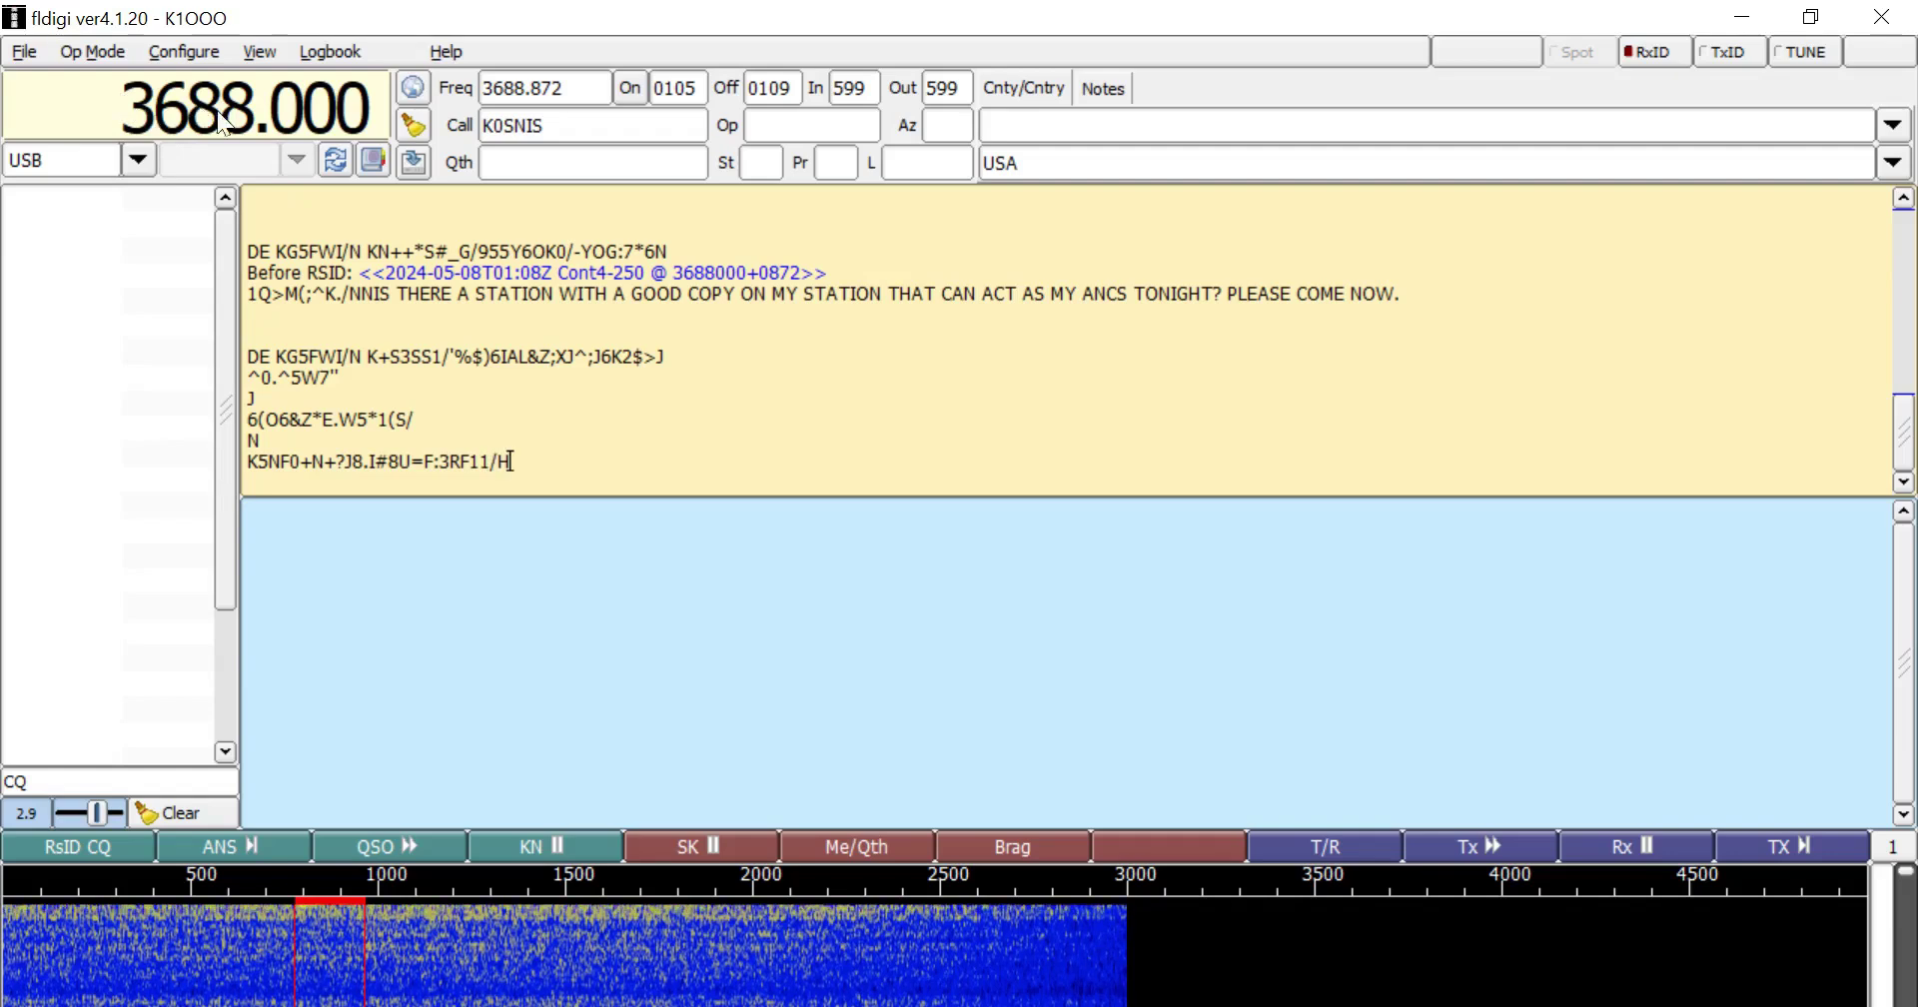
{"action": "left_click", "coordinate": [135, 132]}
{"action": "left_click", "coordinate": [136, 132]}
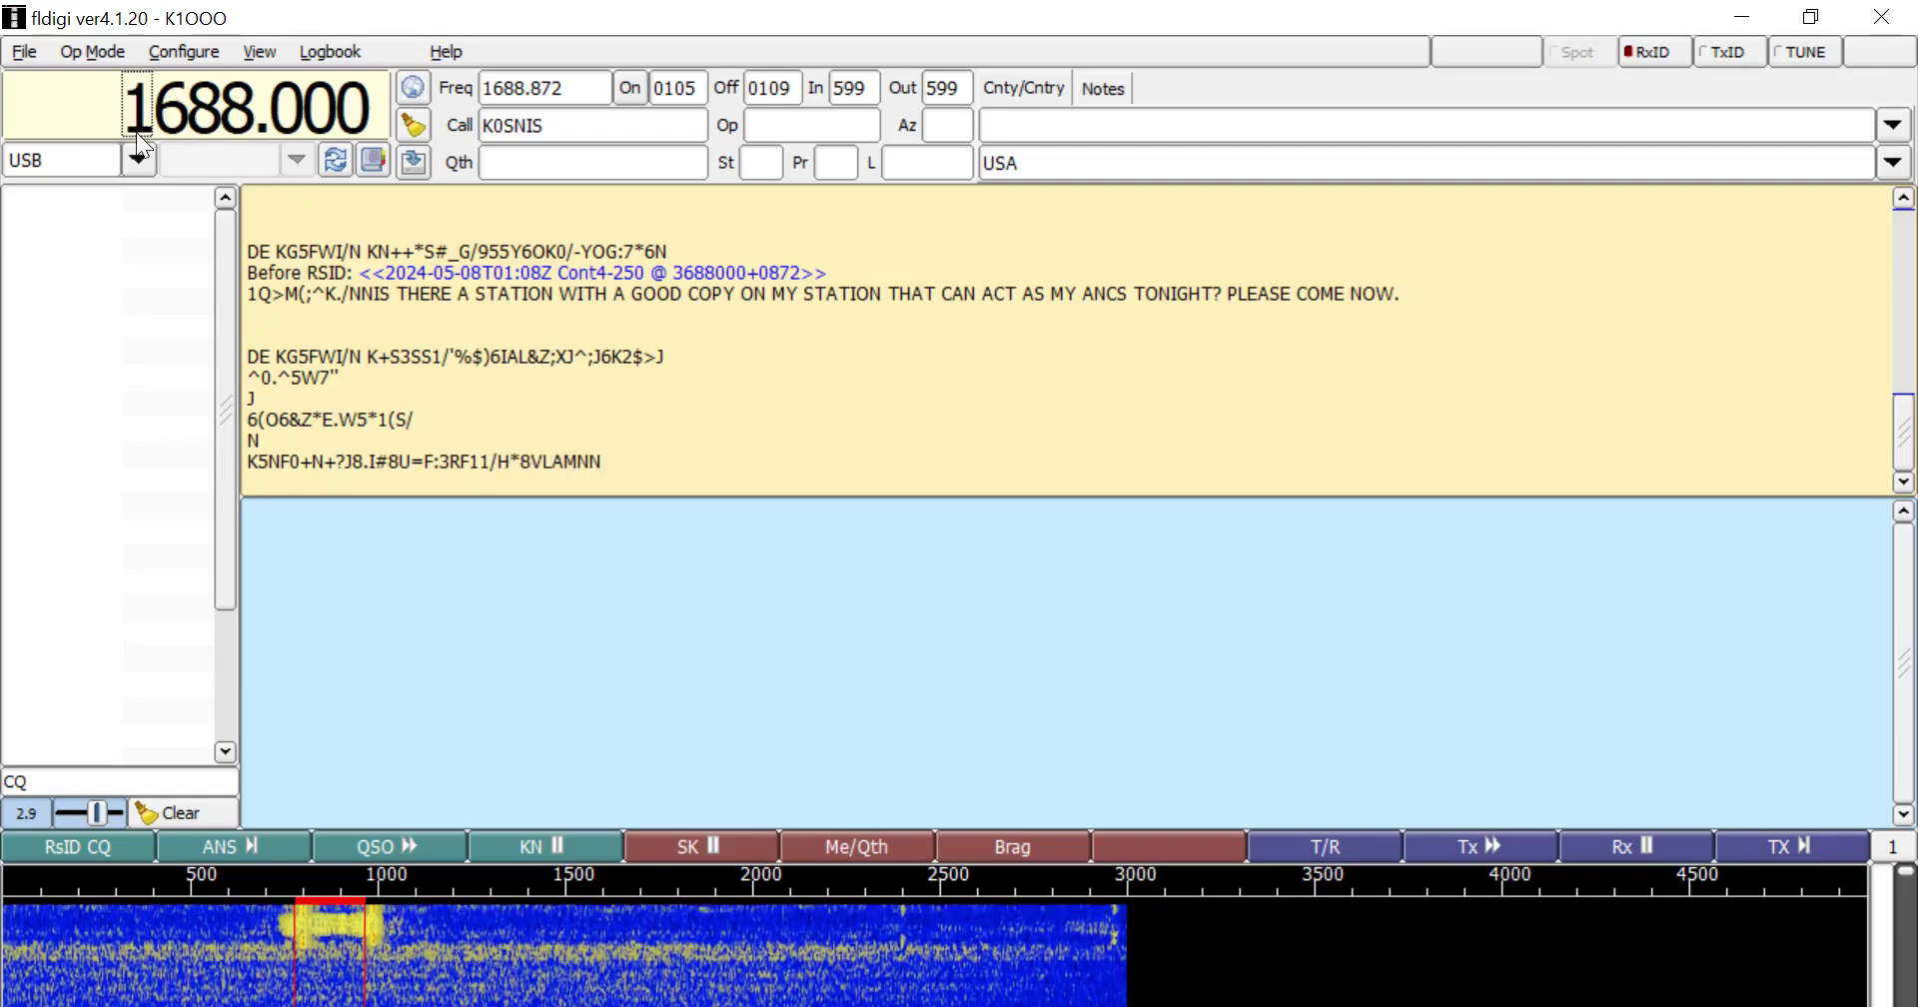
{"action": "left_click", "coordinate": [141, 78]}
{"action": "left_click", "coordinate": [141, 78]}
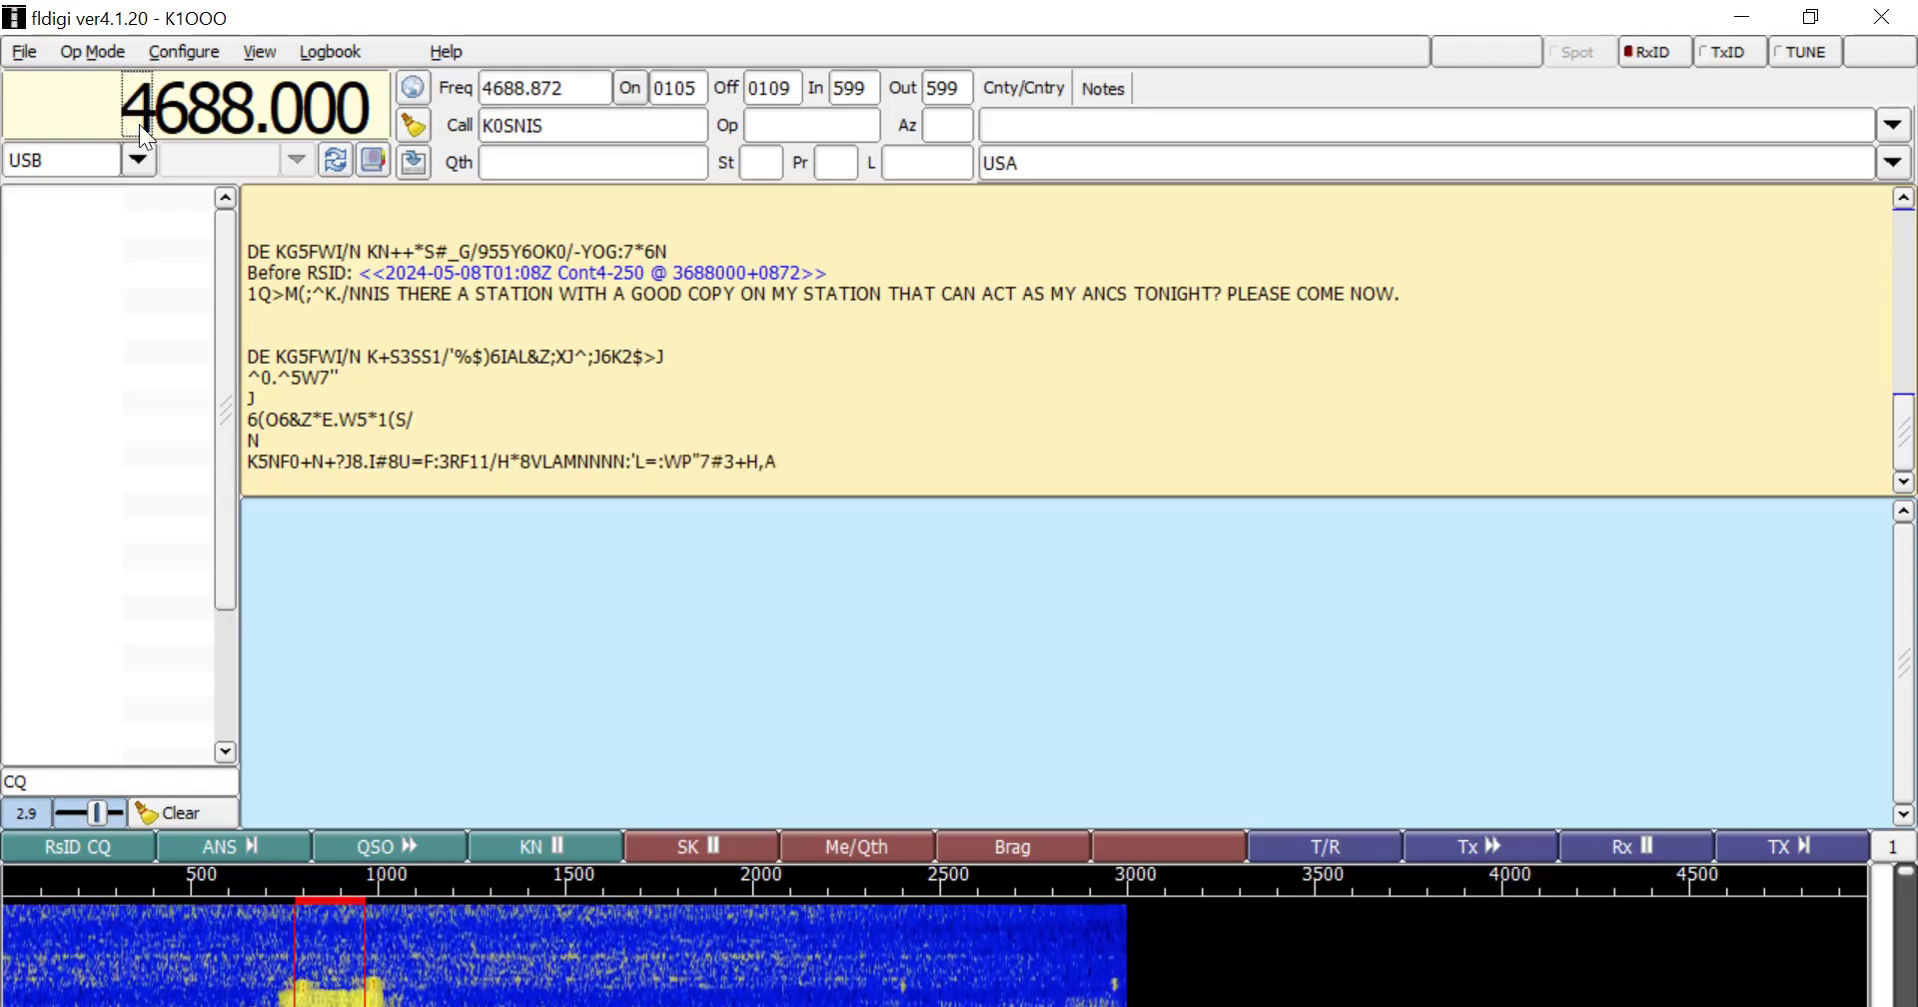
- Enter 'Type a message here' in the transmit pane and check the sideband list, keeping USB
{"action": "left_click", "coordinate": [490, 630]}
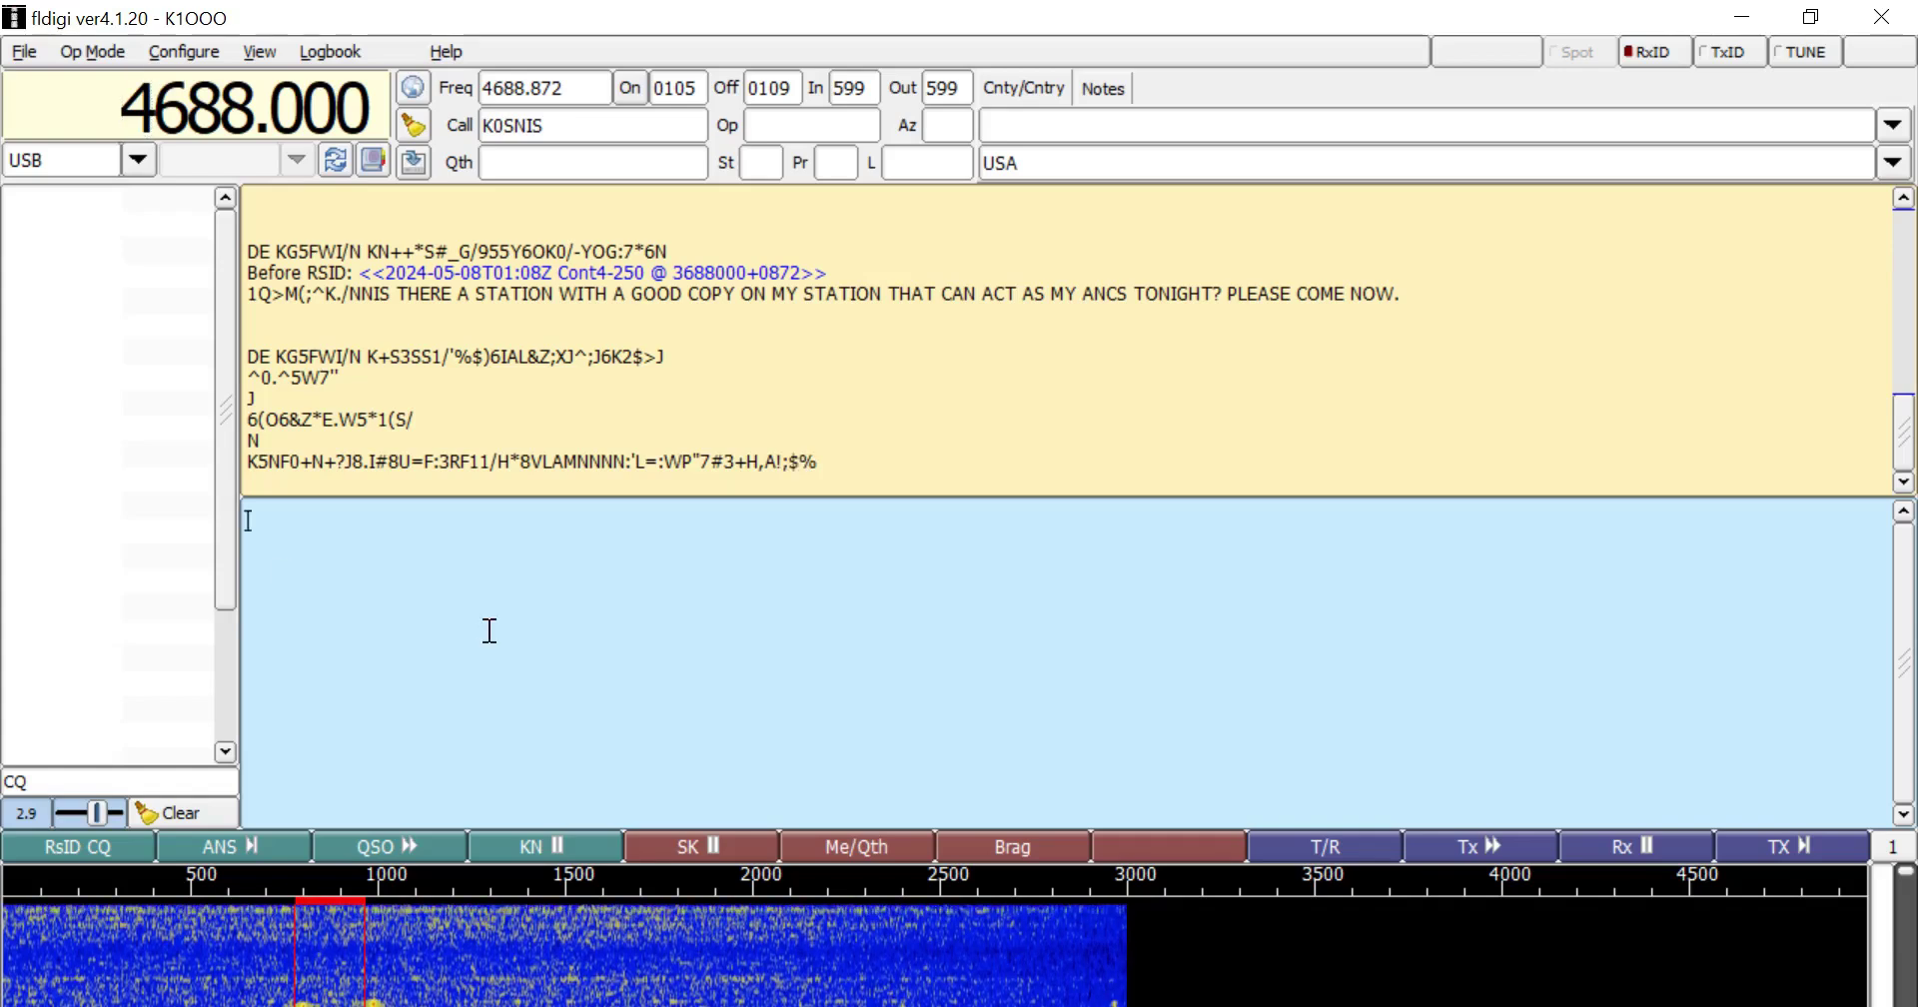
{"action": "type", "text": "Type a mess"}
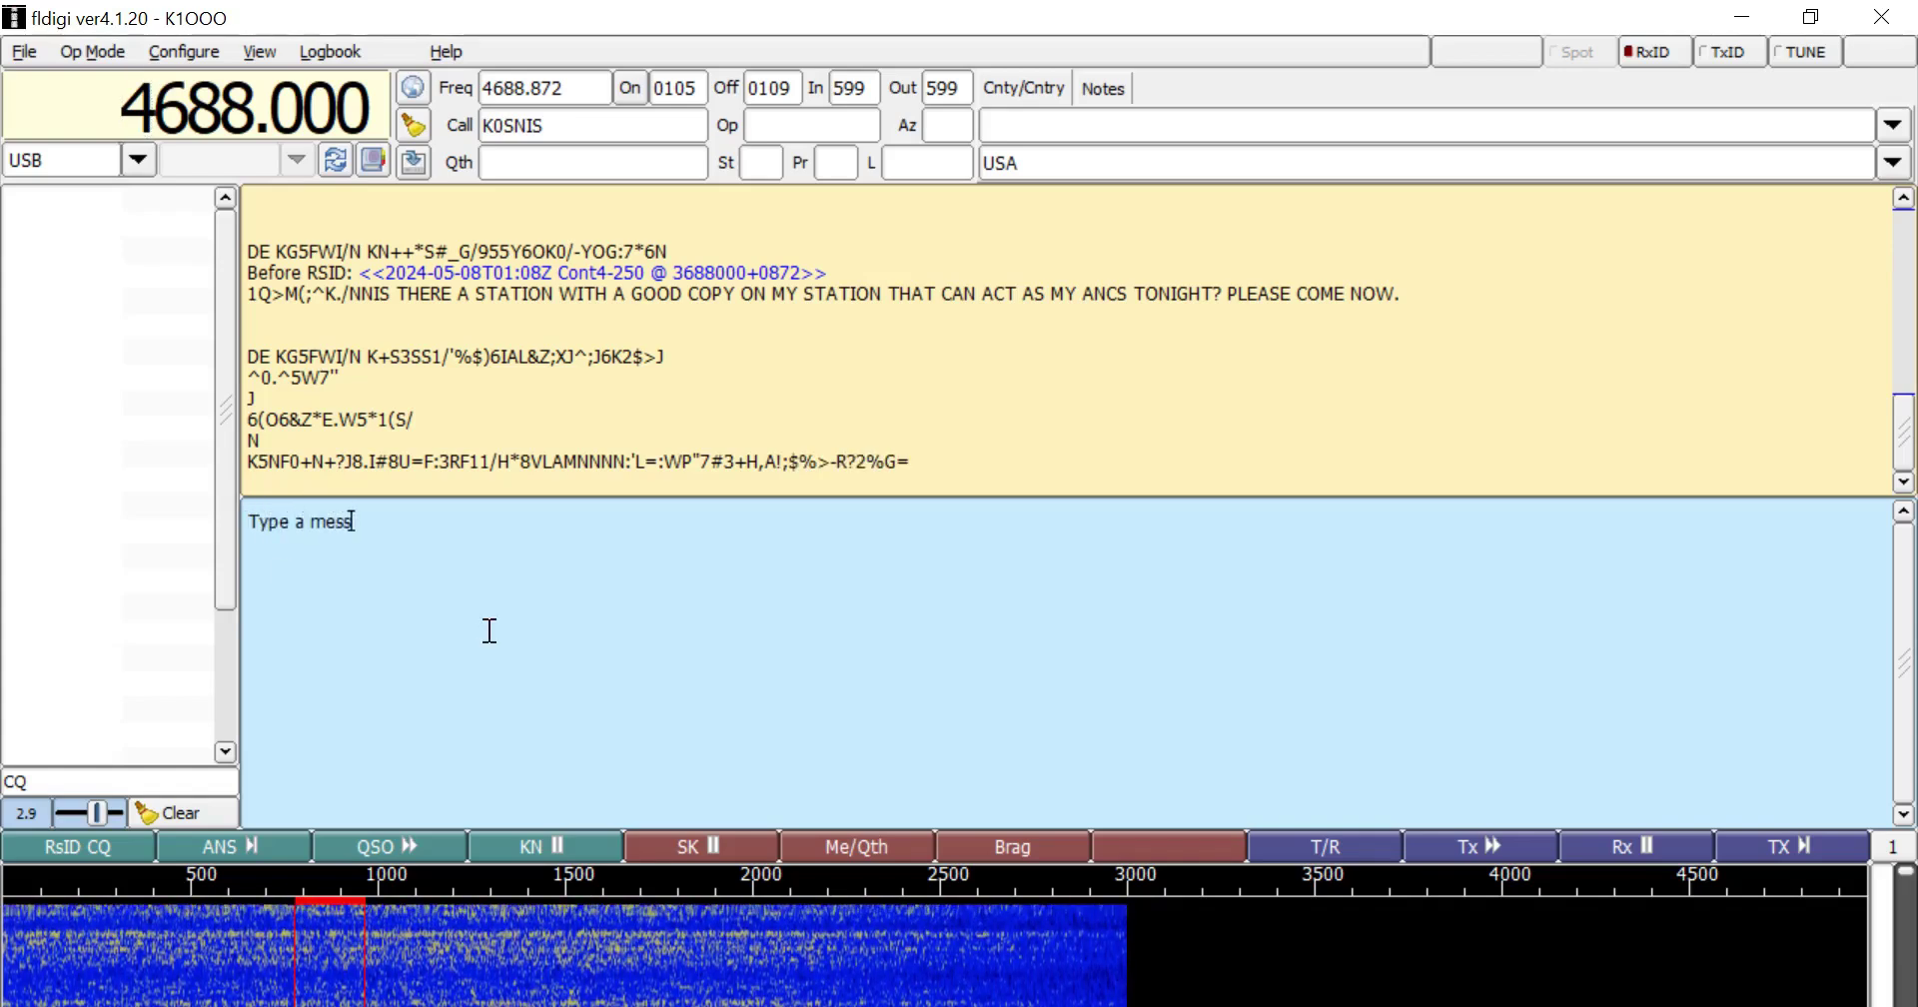
{"action": "type", "text": "age here"}
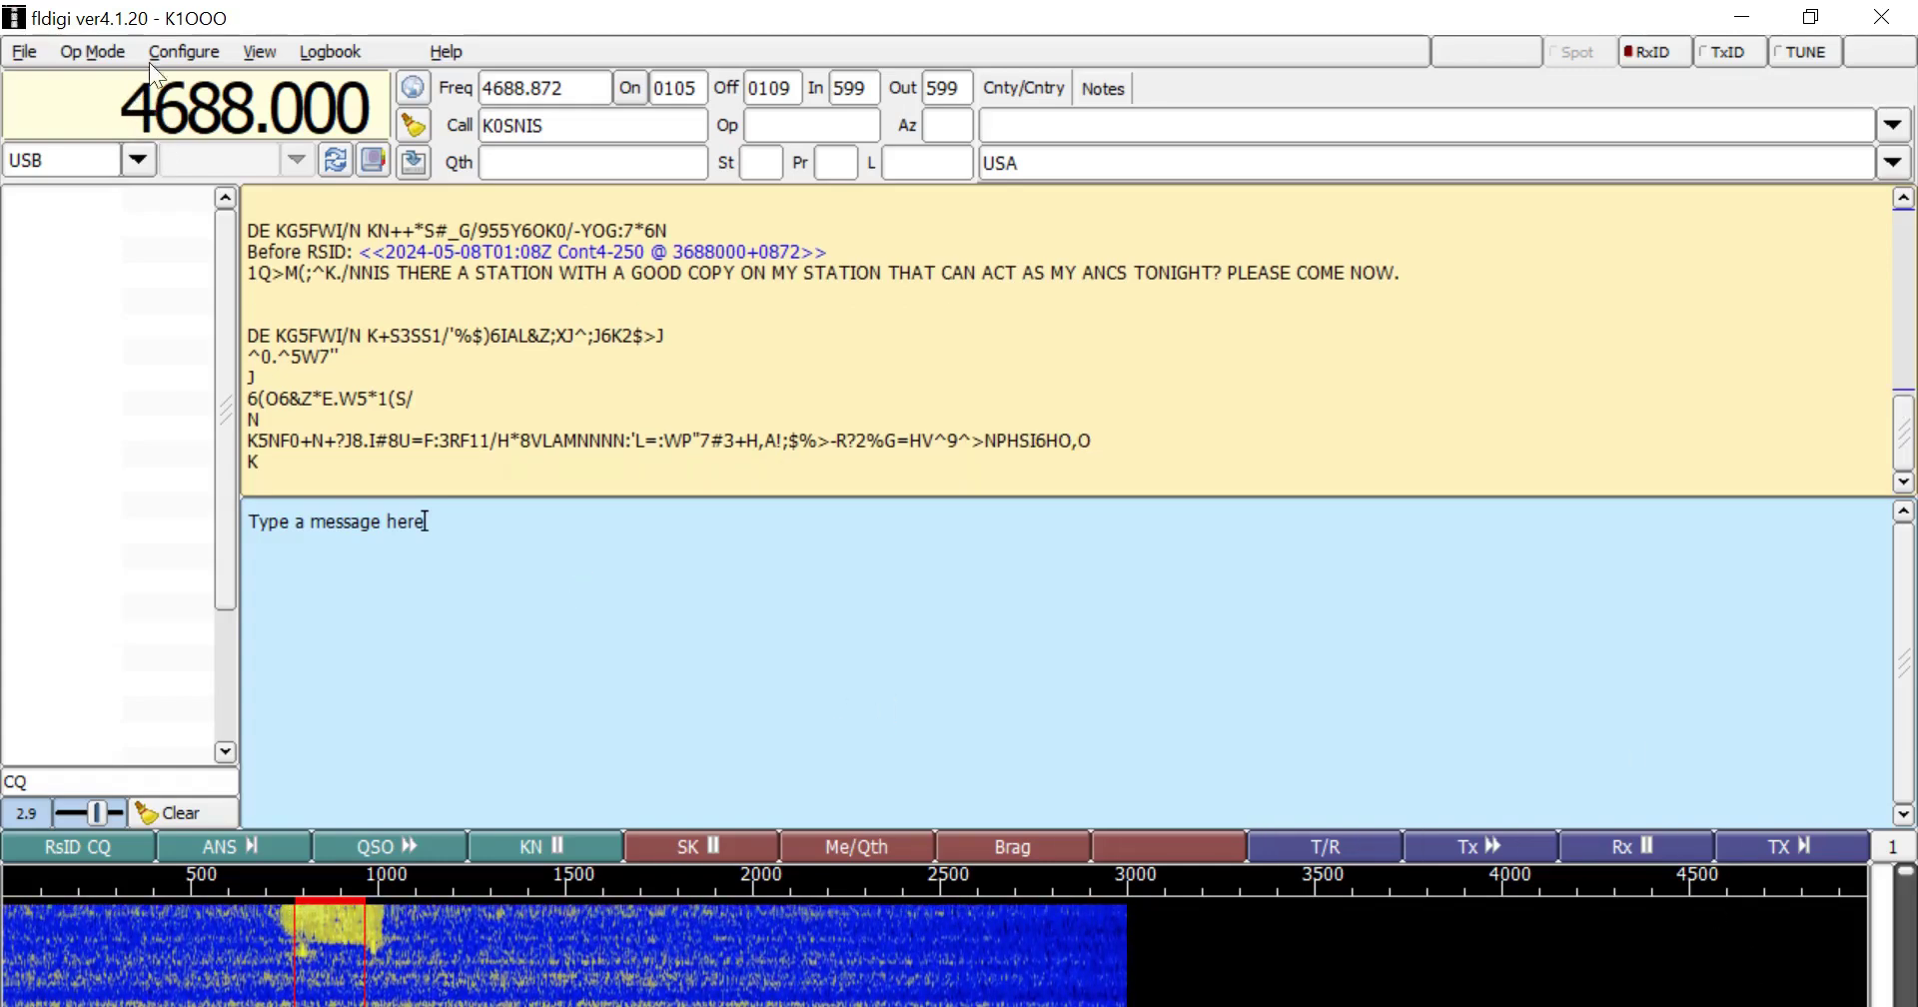
{"action": "left_click", "coordinate": [136, 159]}
{"action": "left_click", "coordinate": [132, 158]}
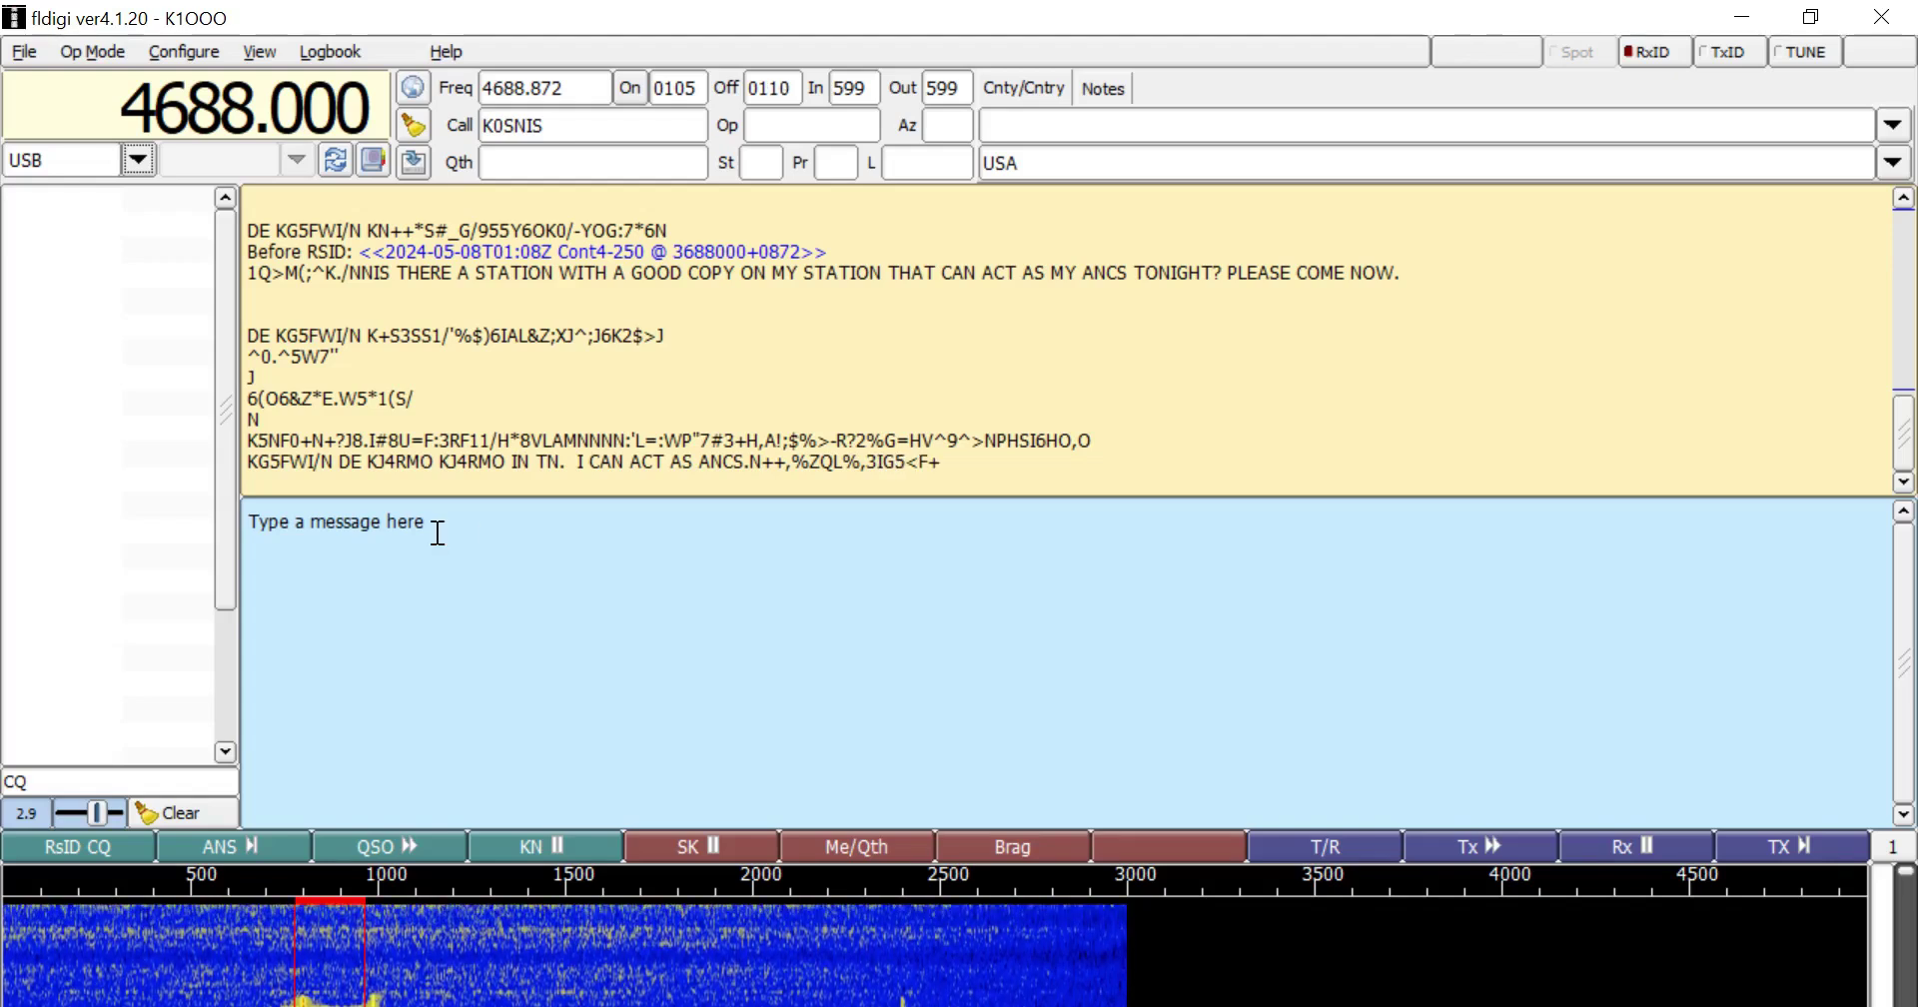
- Set the Soundcard Devices PortAudio capture to Line 1 (Virtual Audio Cable), then switch to SDR#
{"action": "left_click", "coordinate": [24, 52]}
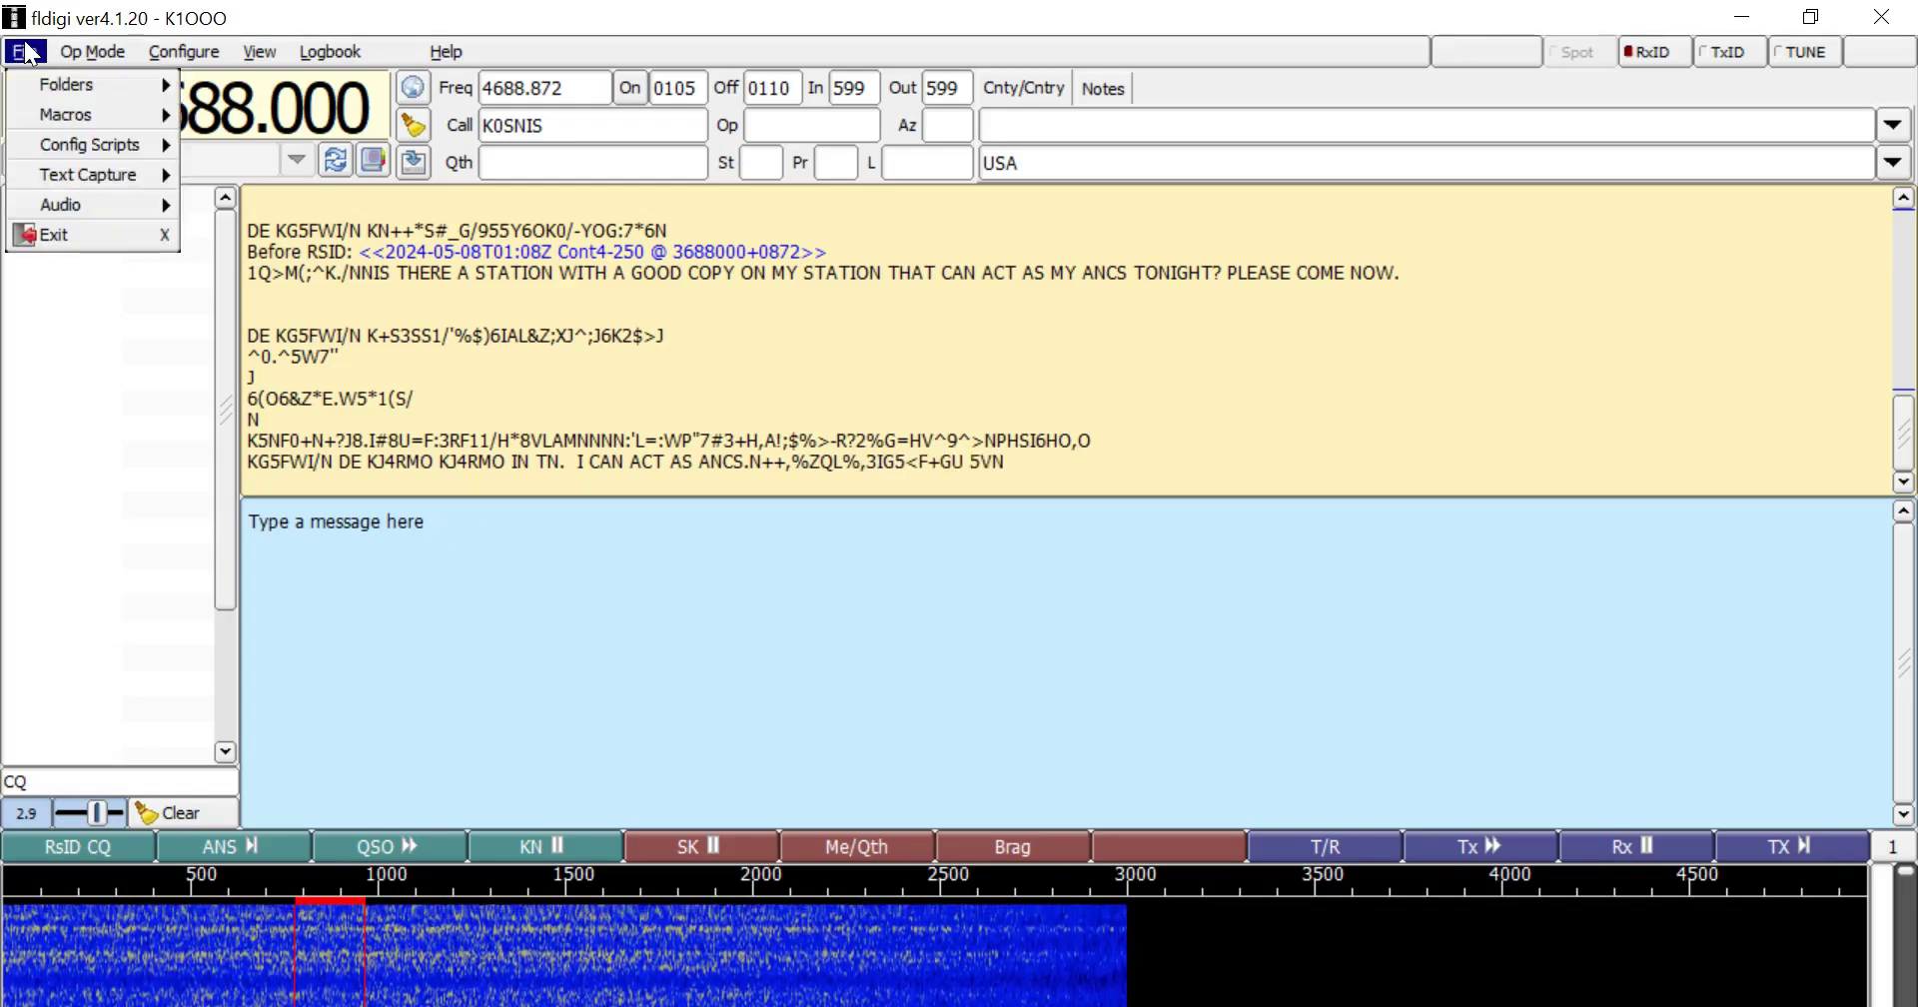
{"action": "mouse_move", "coordinate": [67, 56]}
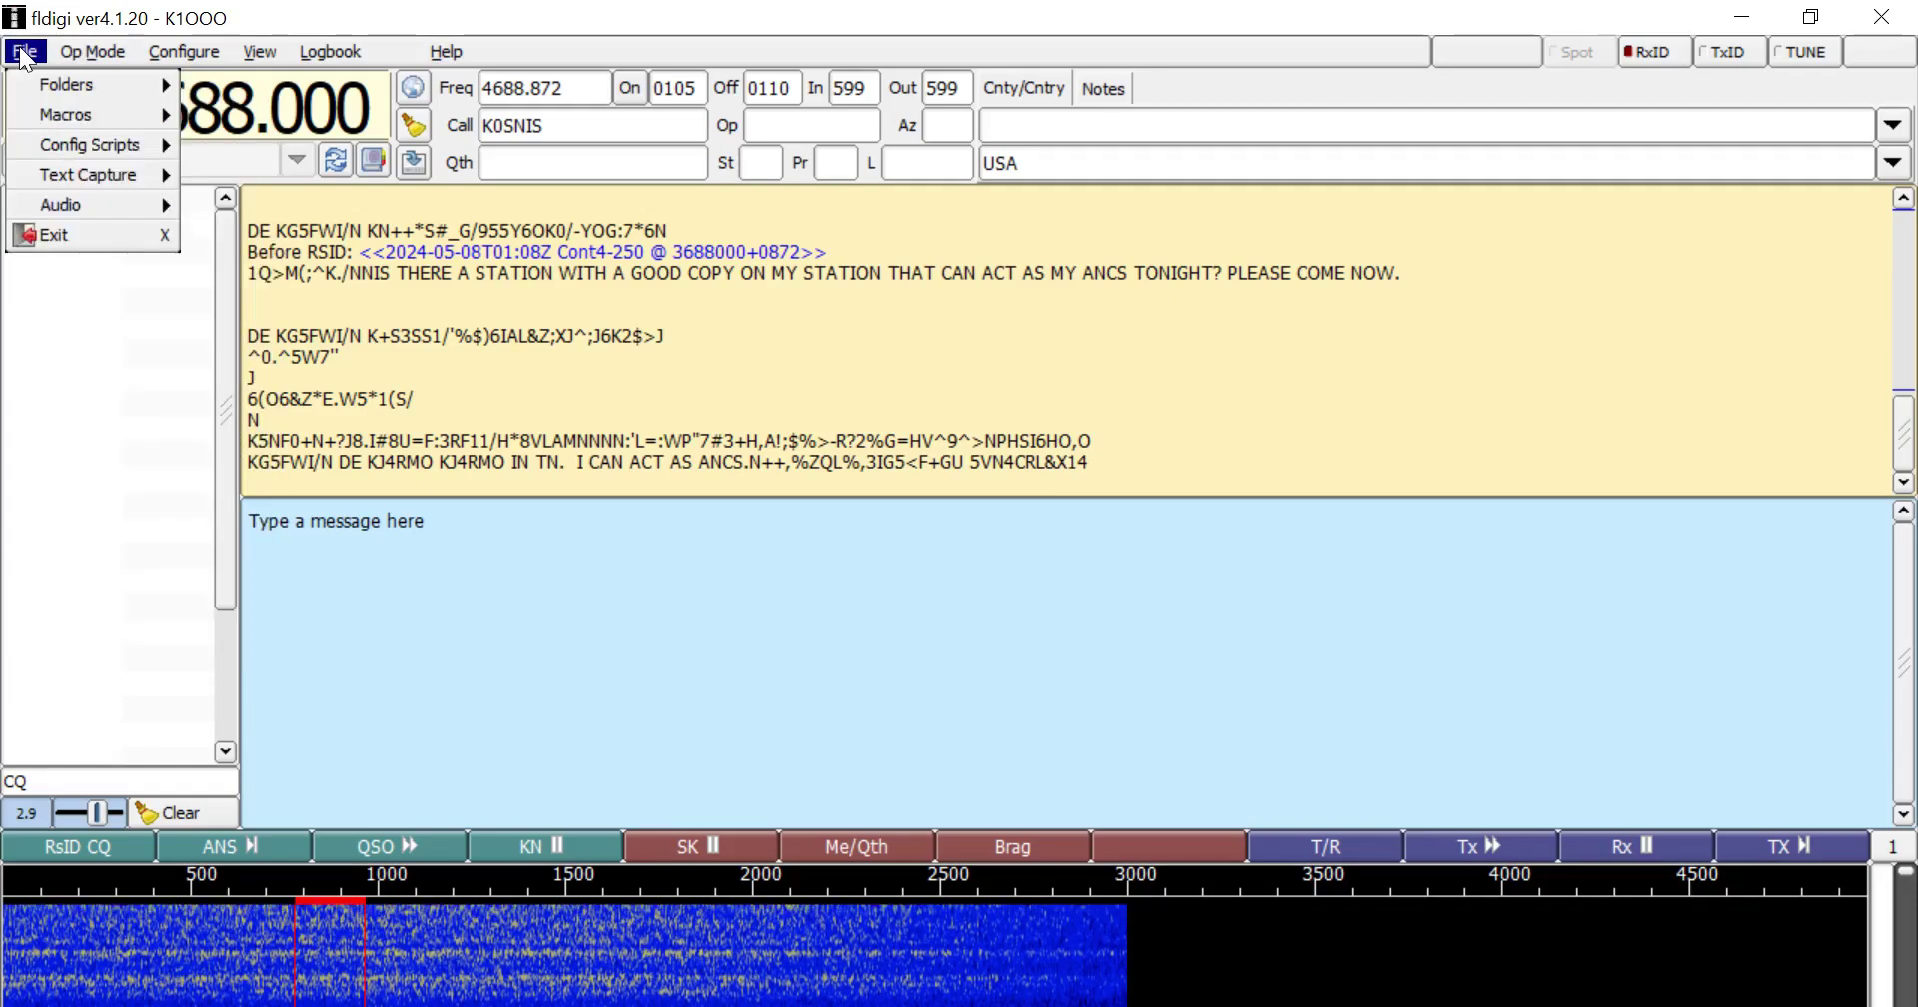
{"action": "mouse_move", "coordinate": [199, 50]}
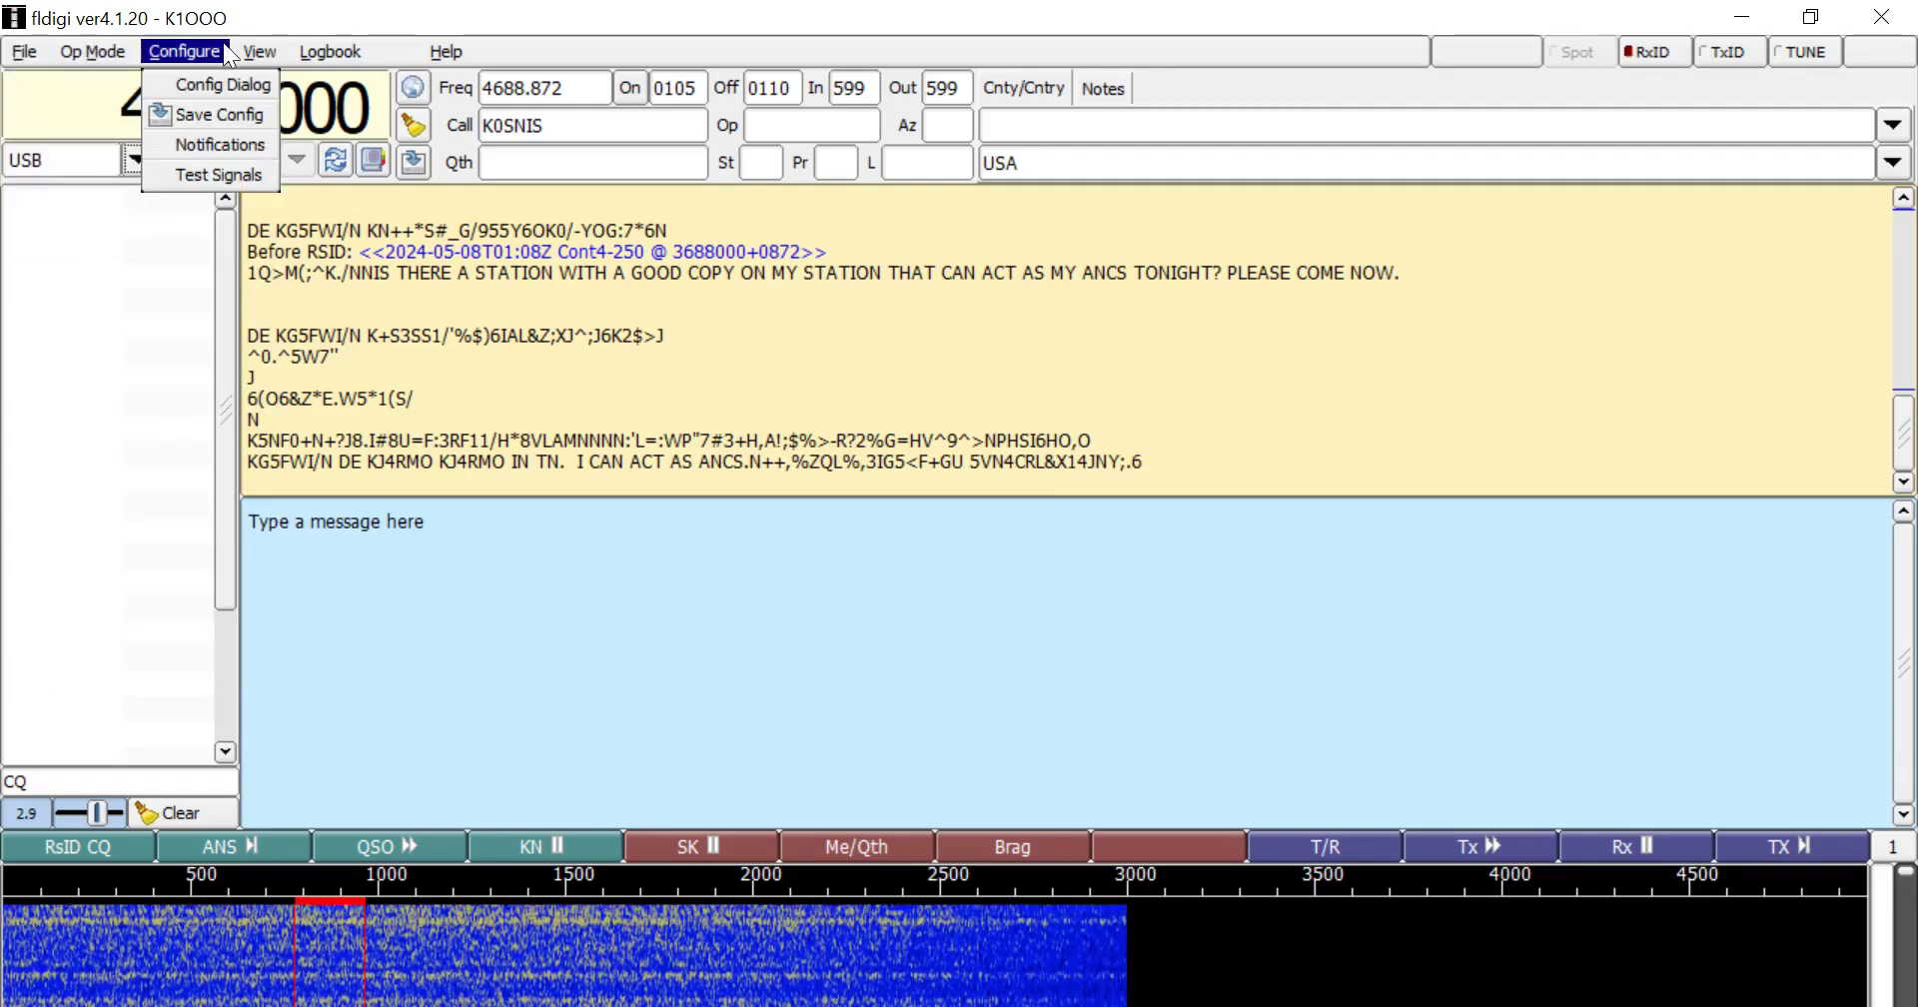
{"action": "left_click", "coordinate": [200, 88]}
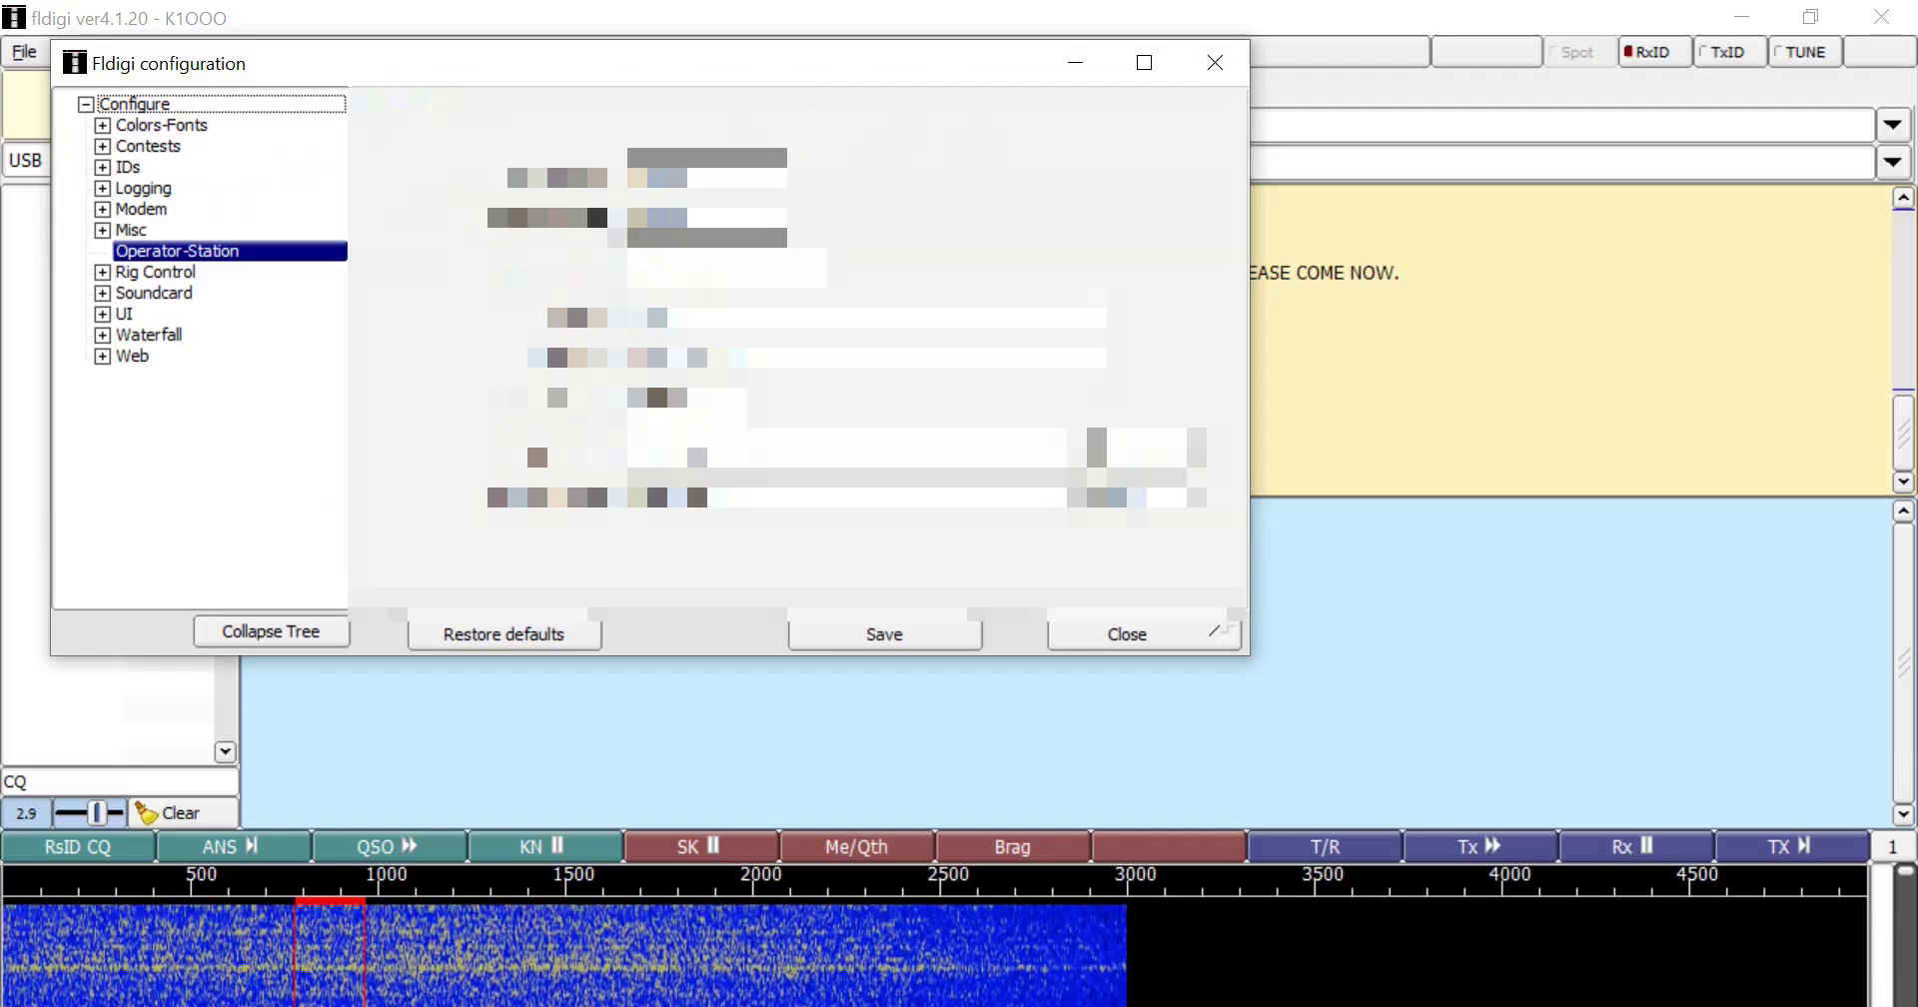
{"action": "left_click", "coordinate": [144, 272]}
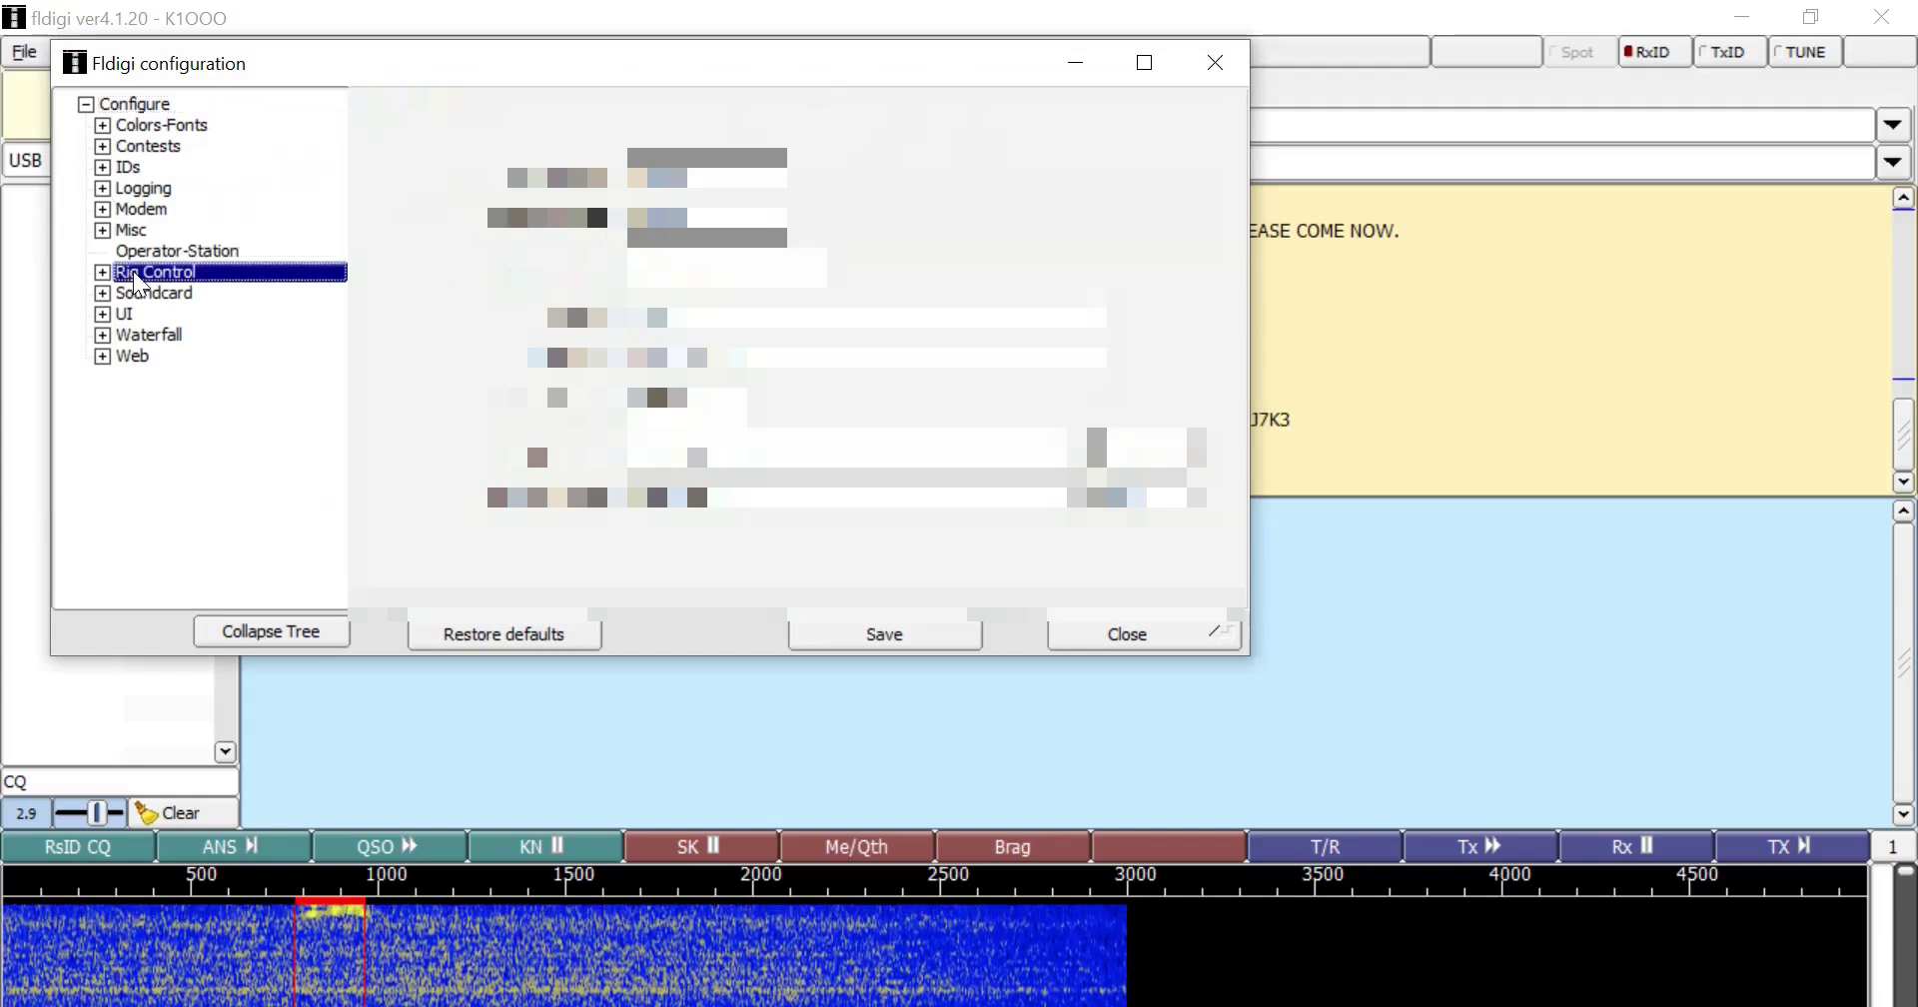
{"action": "left_click", "coordinate": [130, 294]}
{"action": "left_click", "coordinate": [104, 293]}
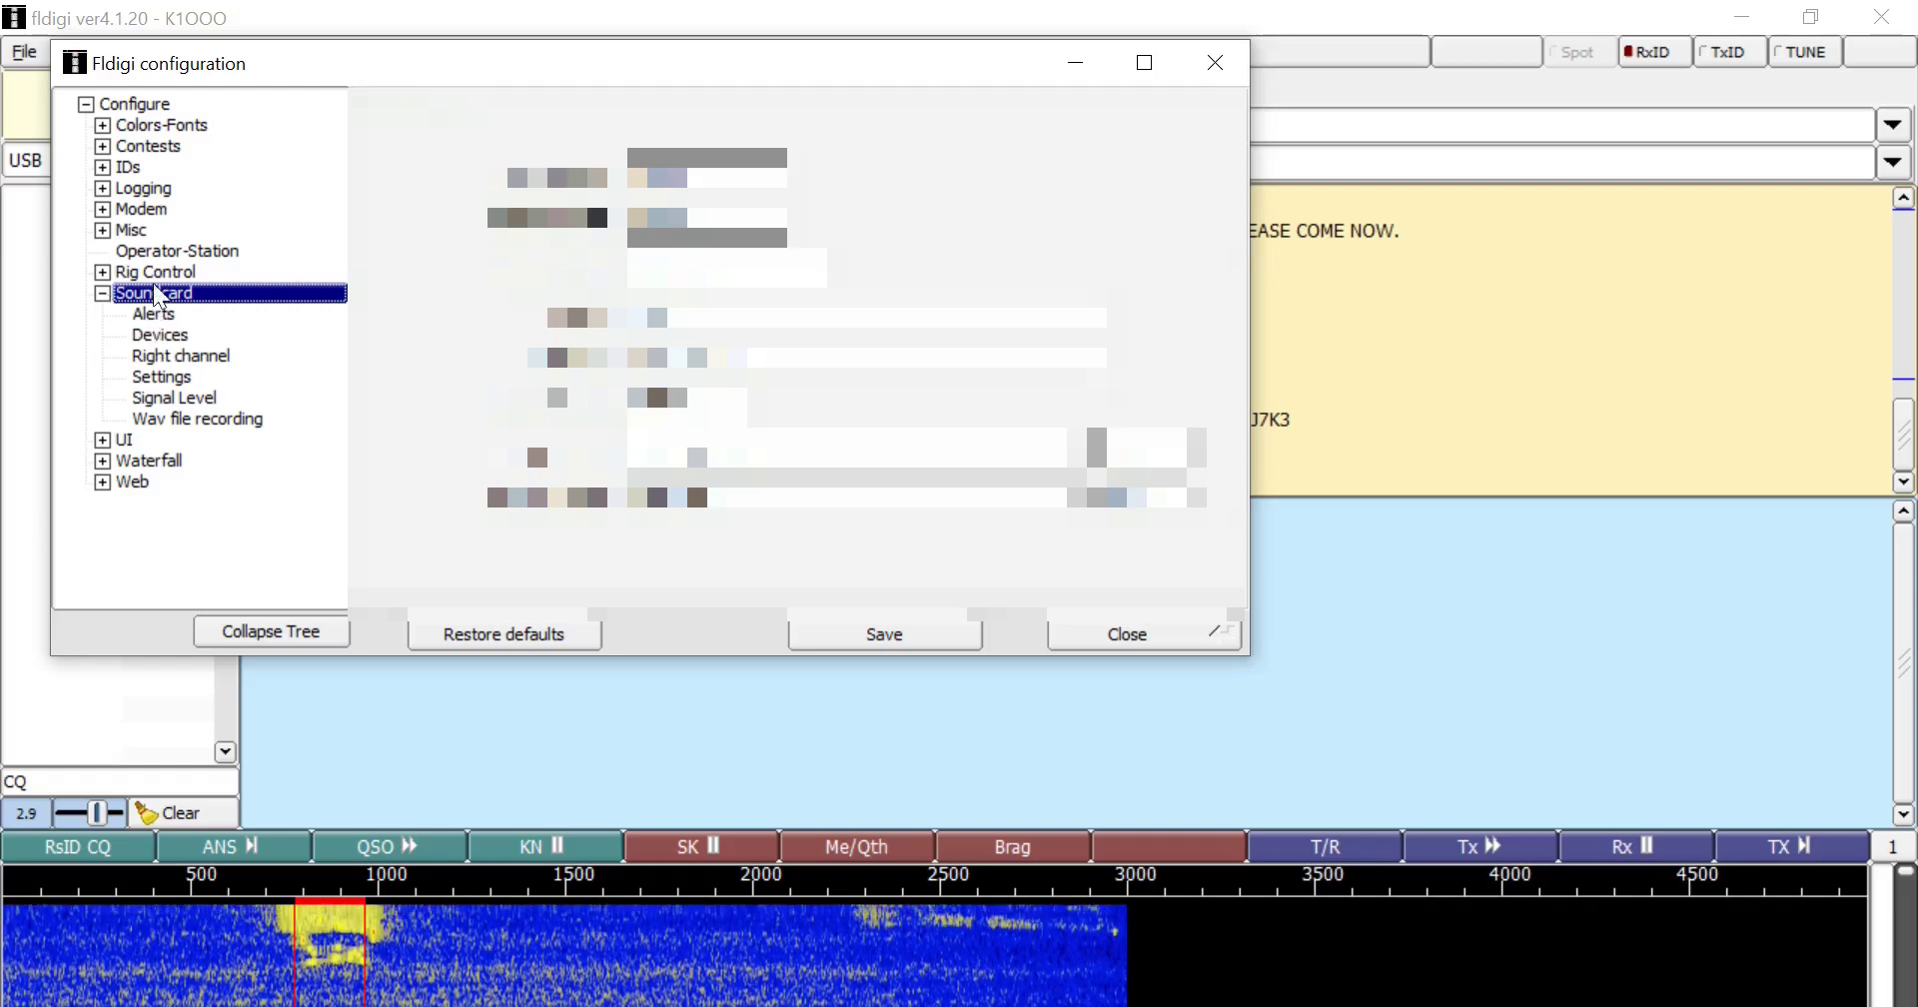
{"action": "left_click", "coordinate": [161, 335]}
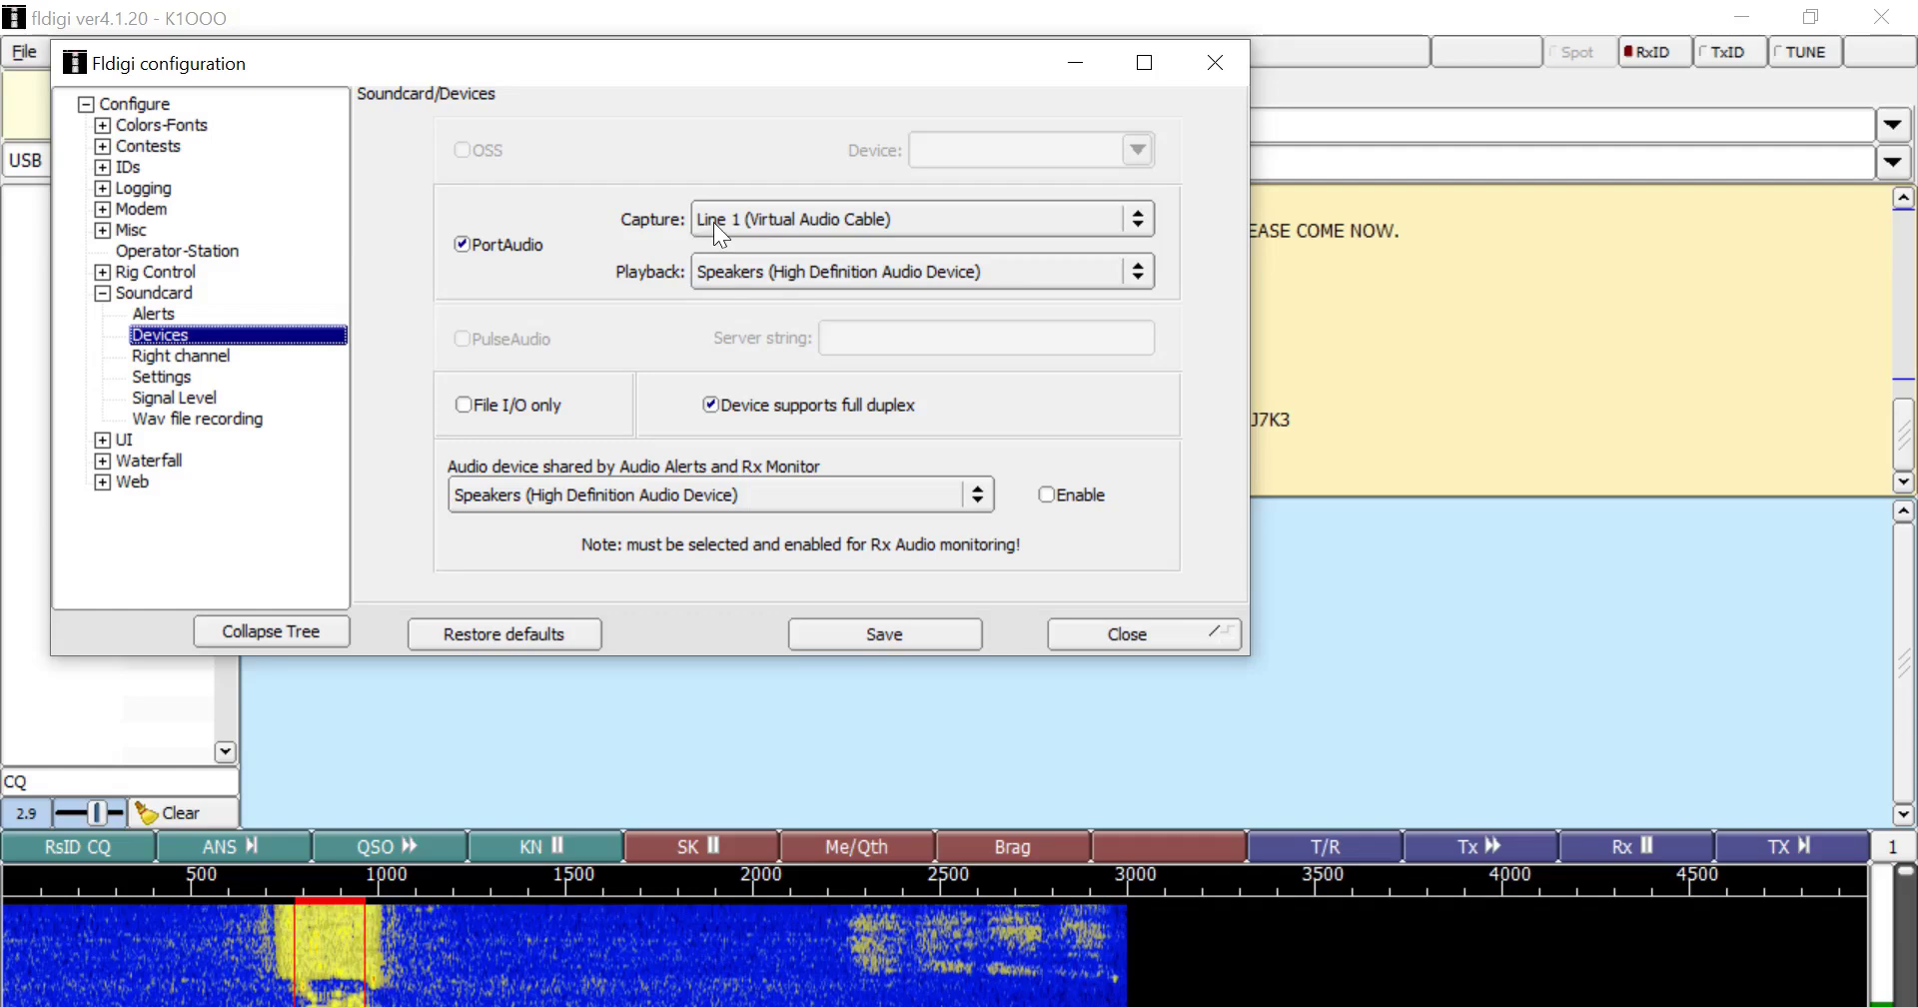
{"action": "left_click", "coordinate": [788, 218]}
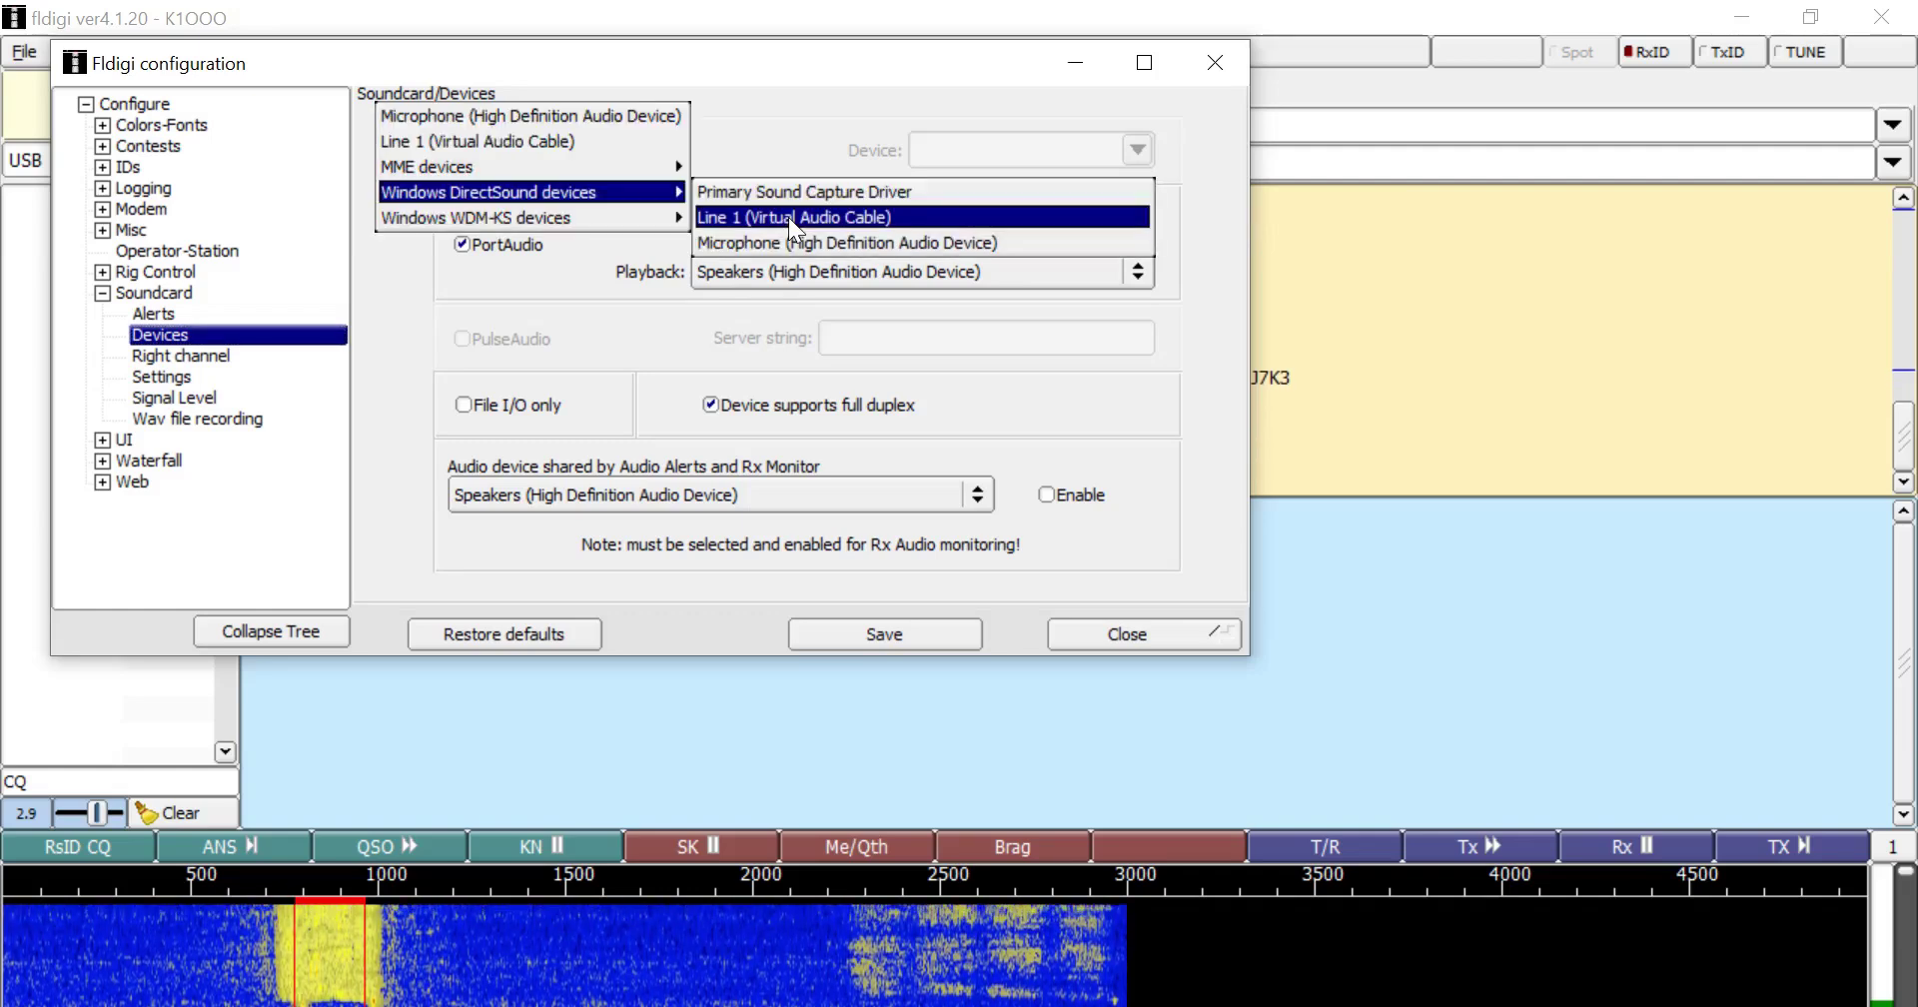
{"action": "left_click", "coordinate": [787, 218]}
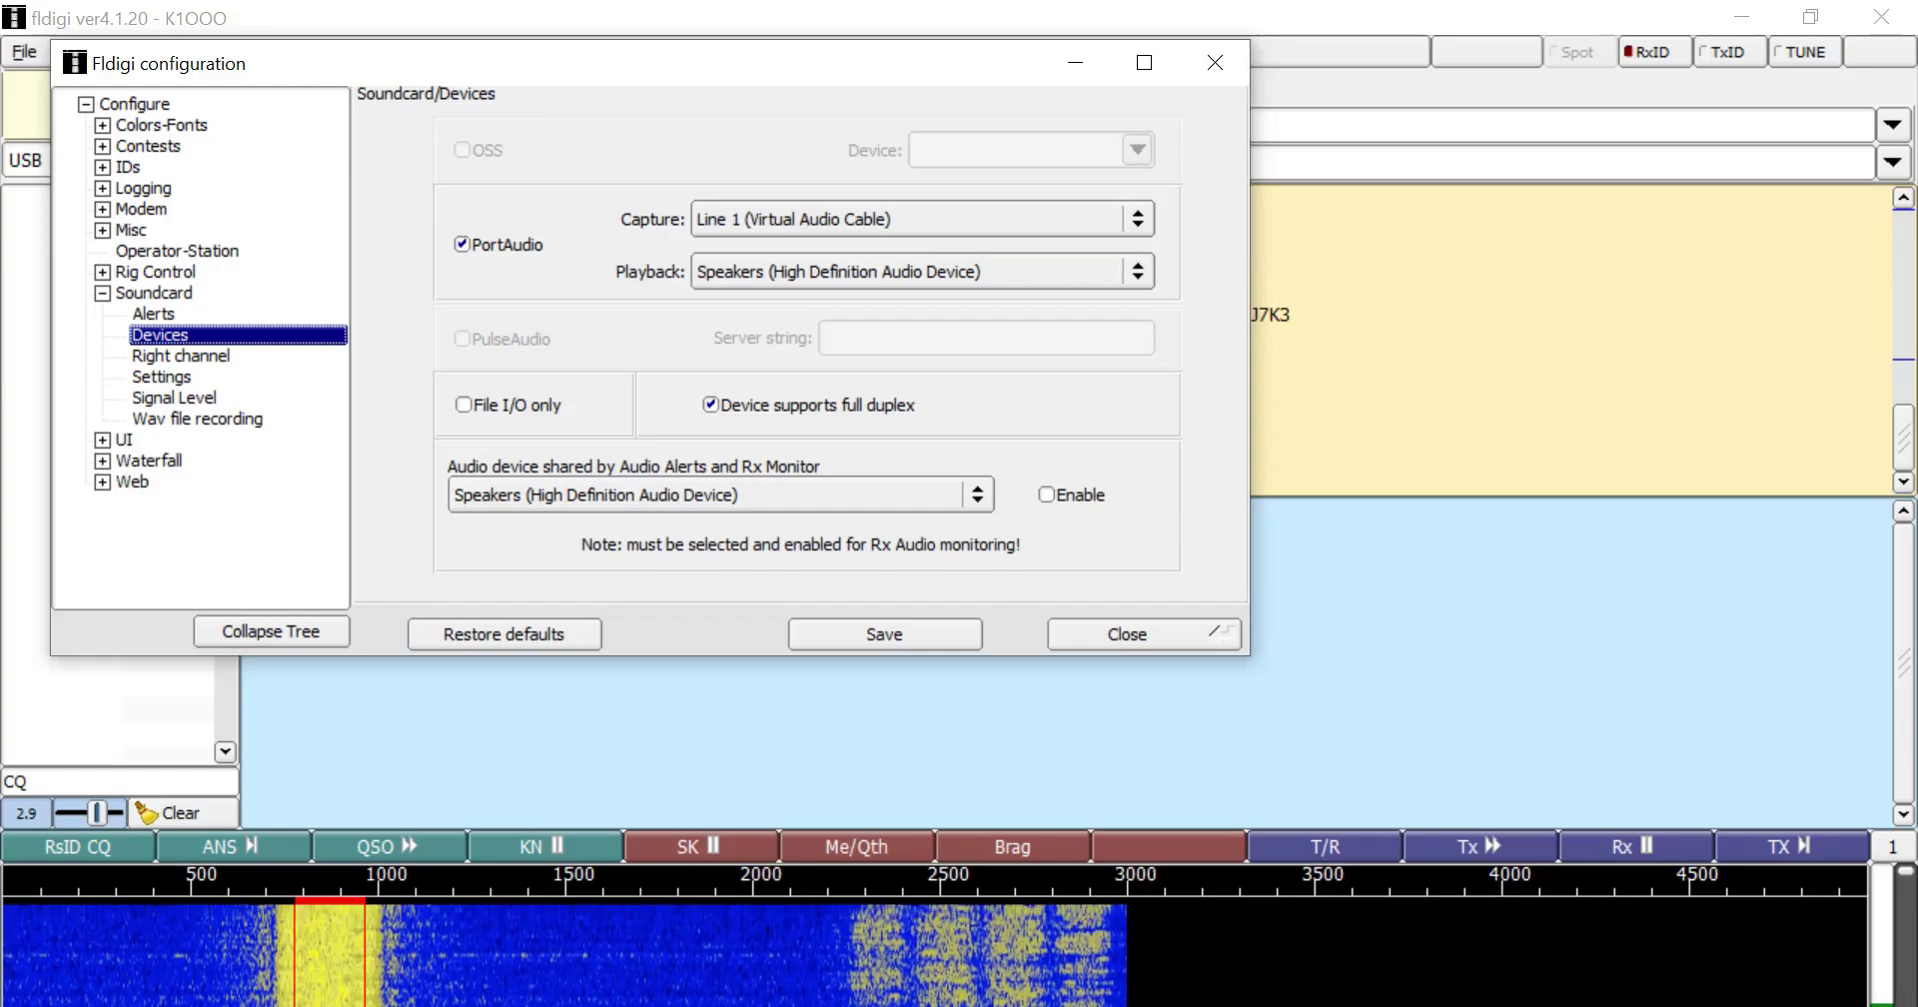
{"action": "key", "text": "alt+Tab"}
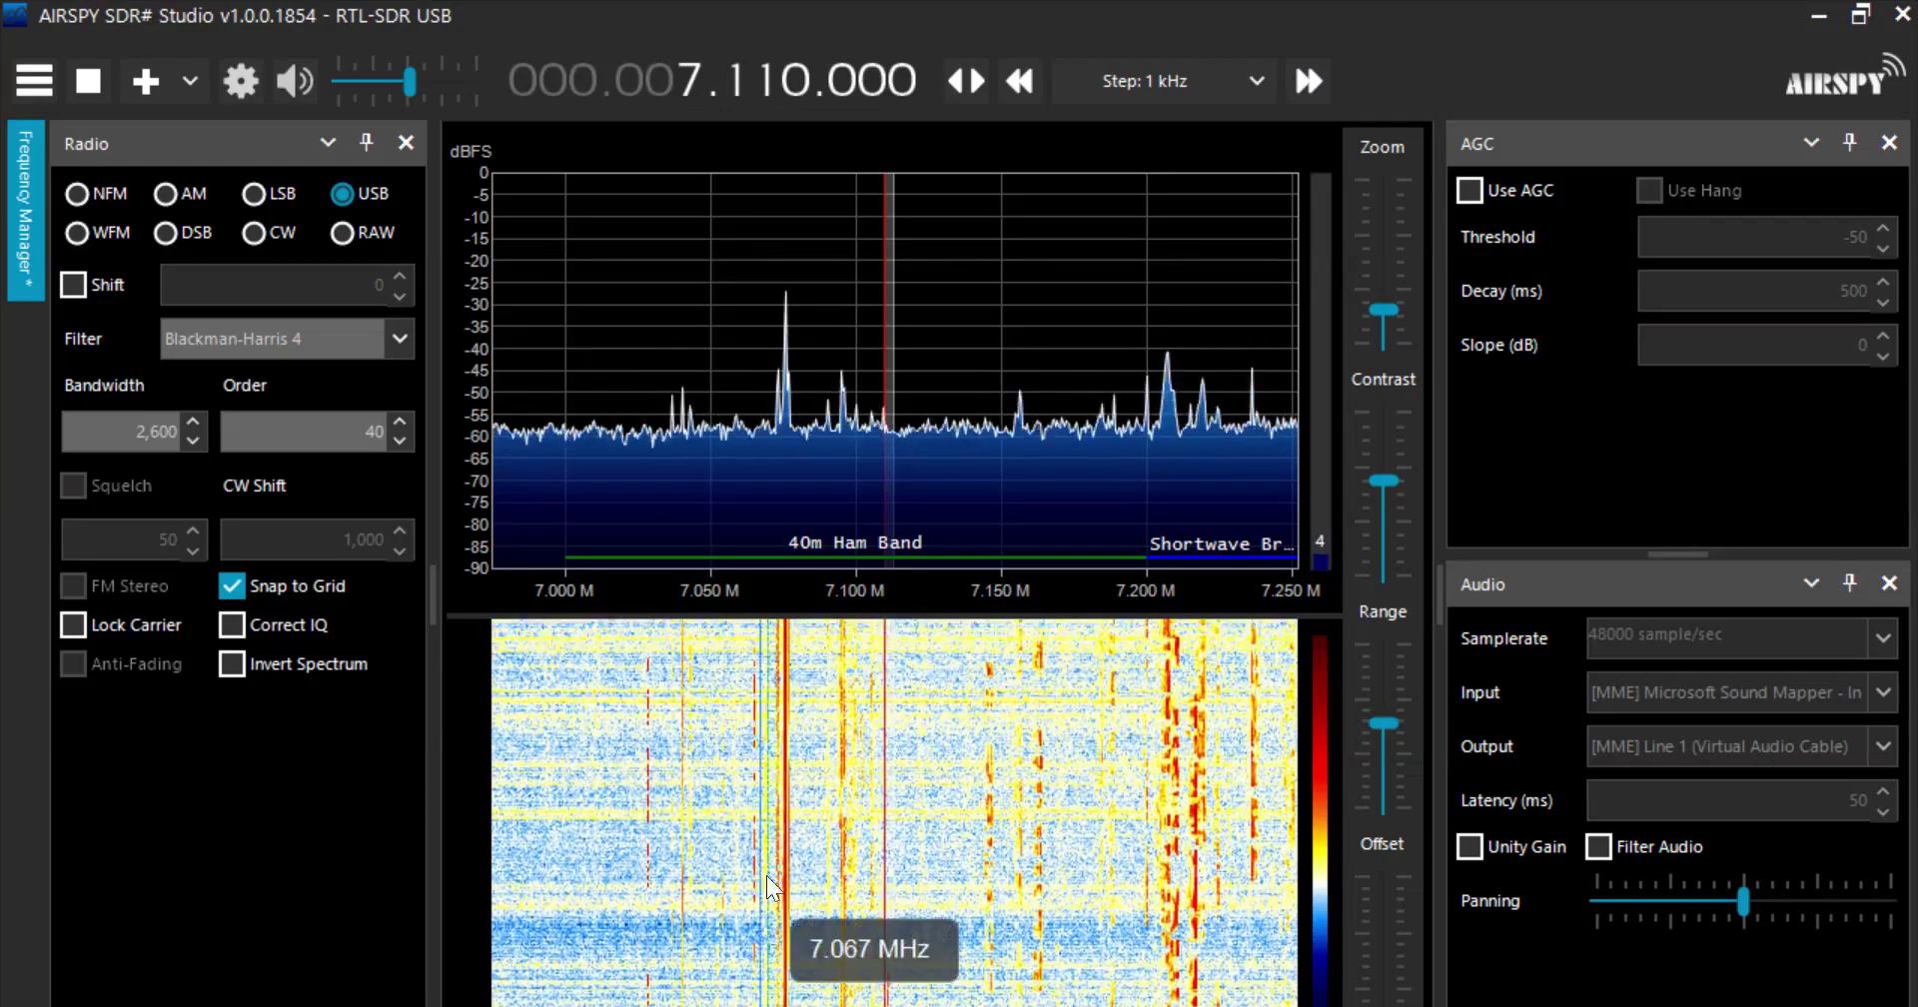
- Bring fldigi's main window to the front from its taskbar preview
{"action": "mouse_move", "coordinate": [842, 1004]}
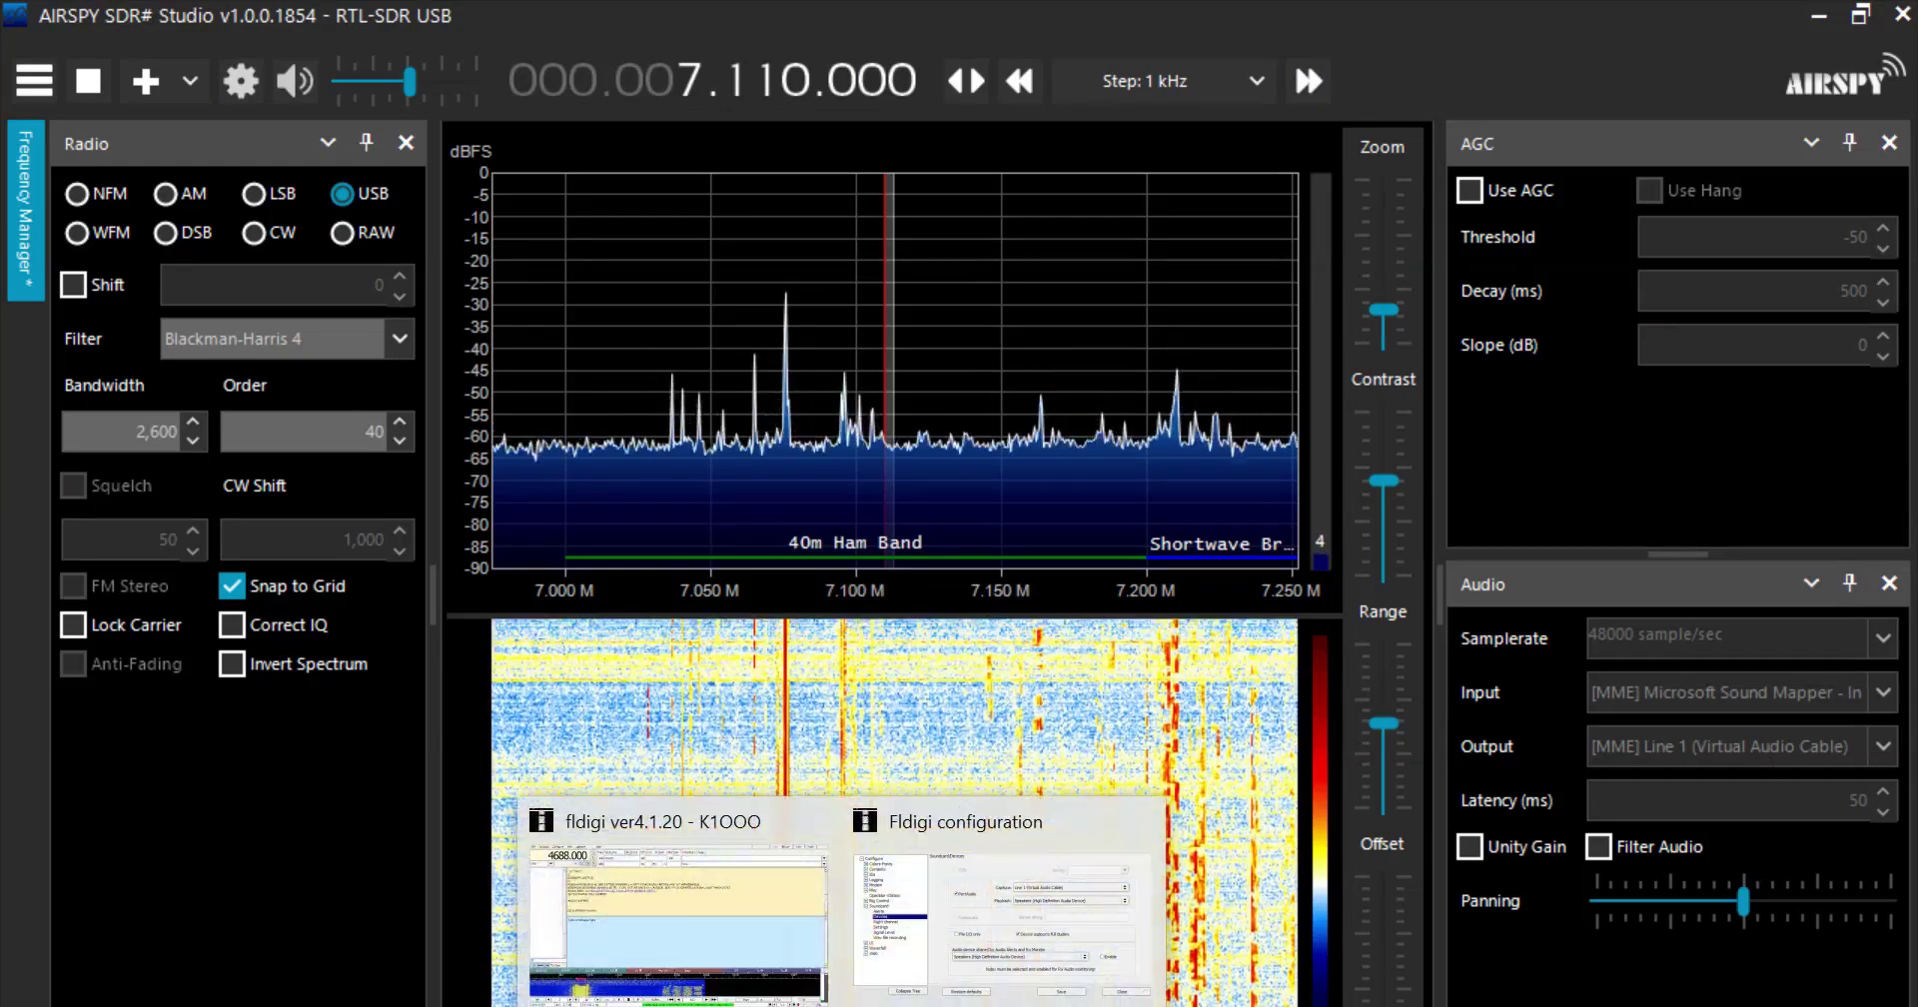
{"action": "left_click", "coordinate": [769, 899]}
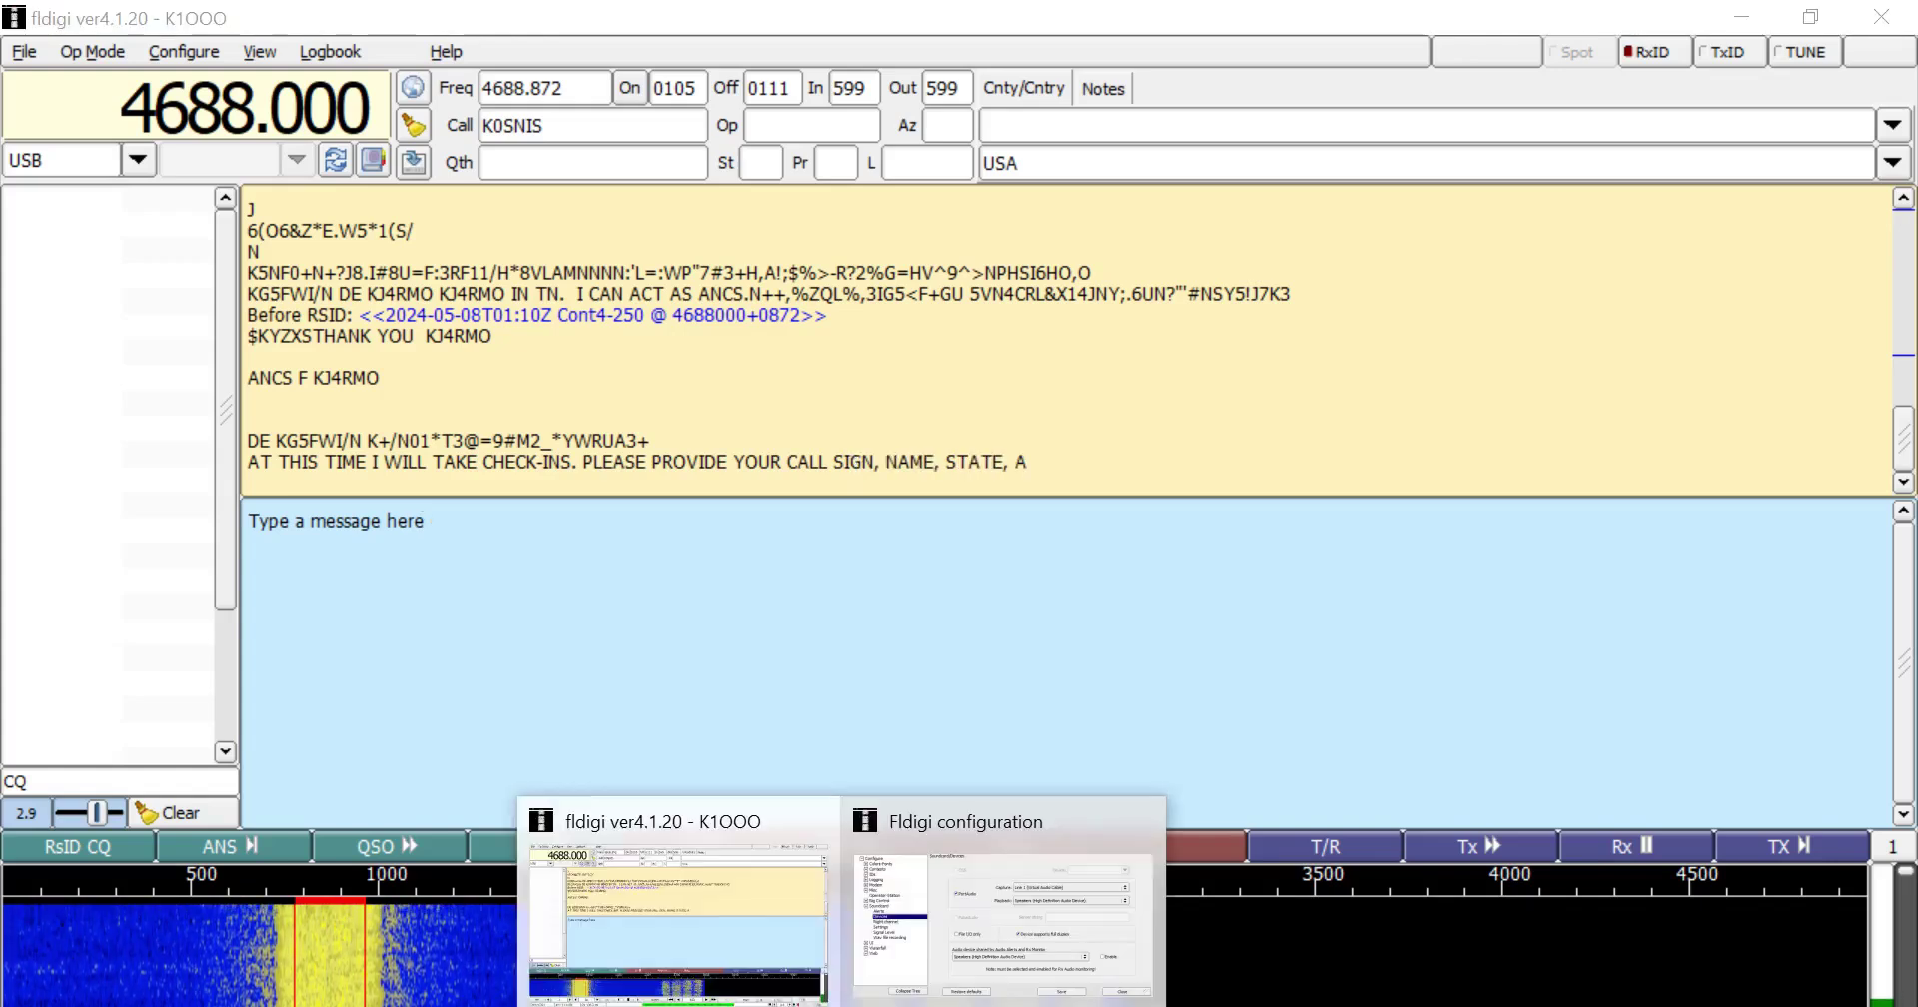
- Review the RTL-SDR Controller settings in SDR# without changes, then minimize SDR#
{"action": "key", "text": "alt+Tab"}
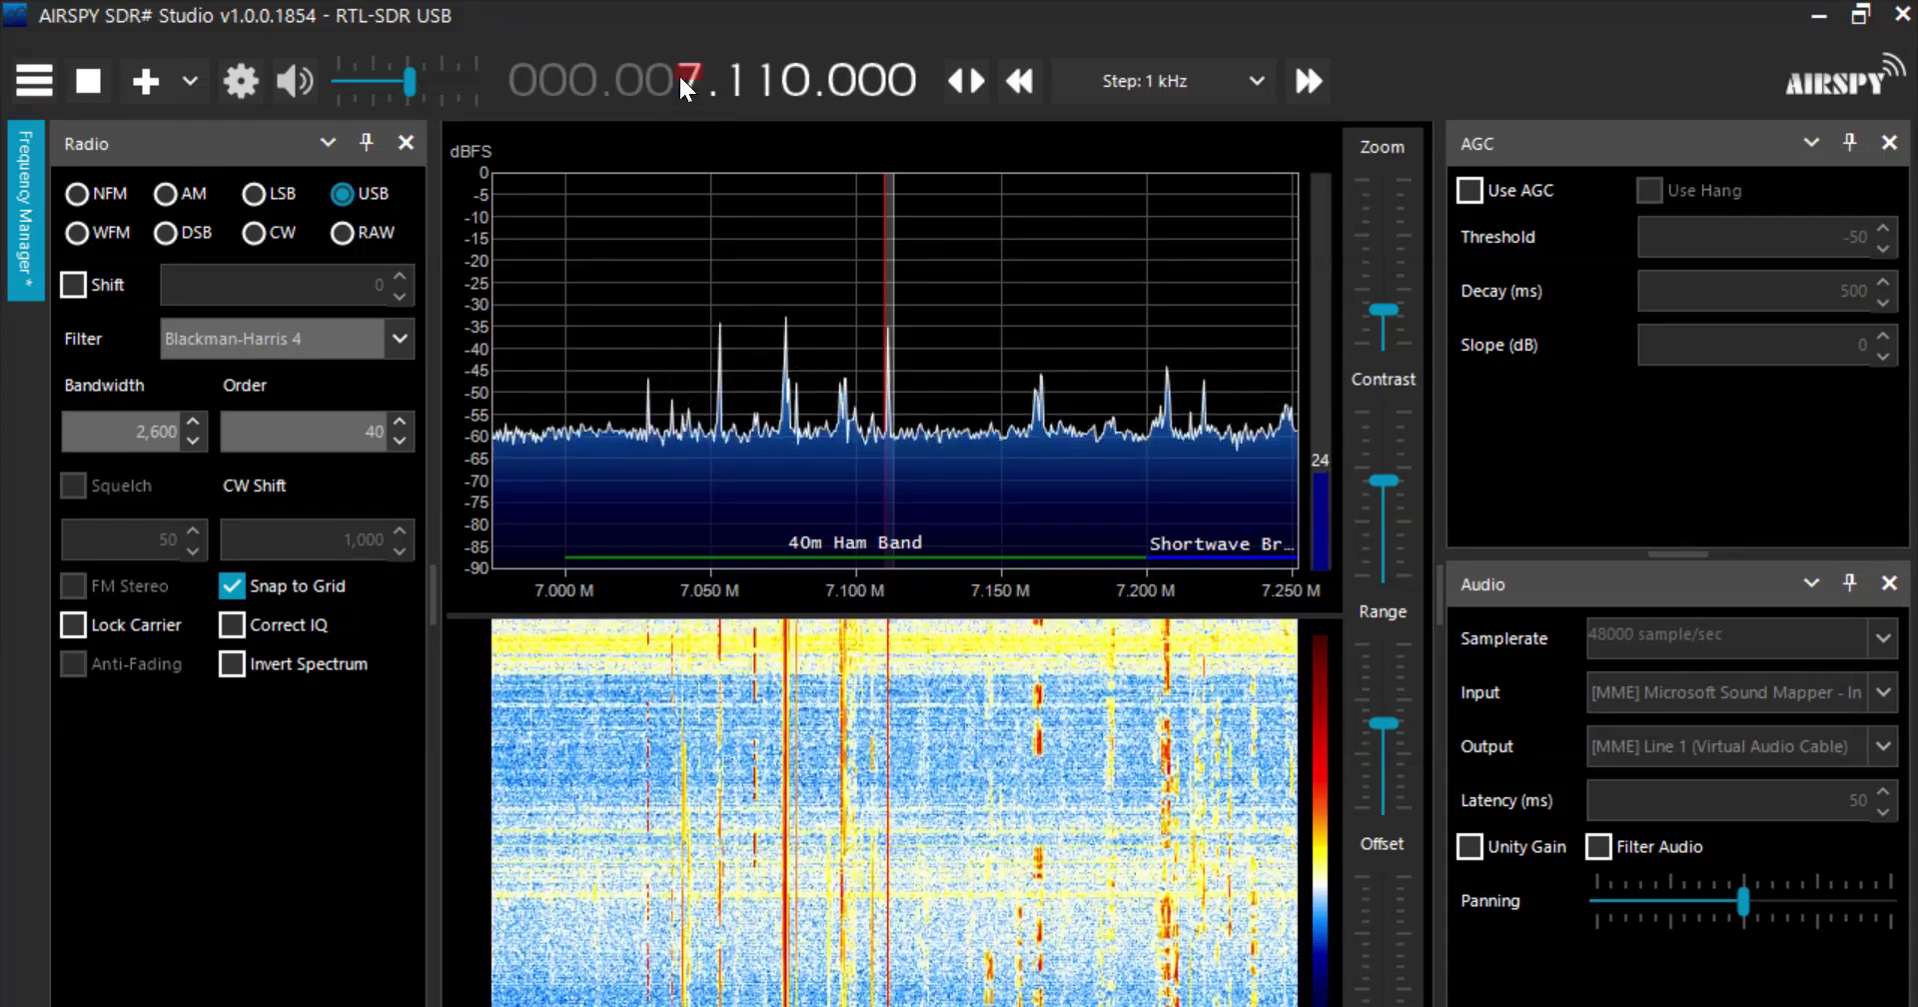
{"action": "left_click", "coordinate": [248, 93]}
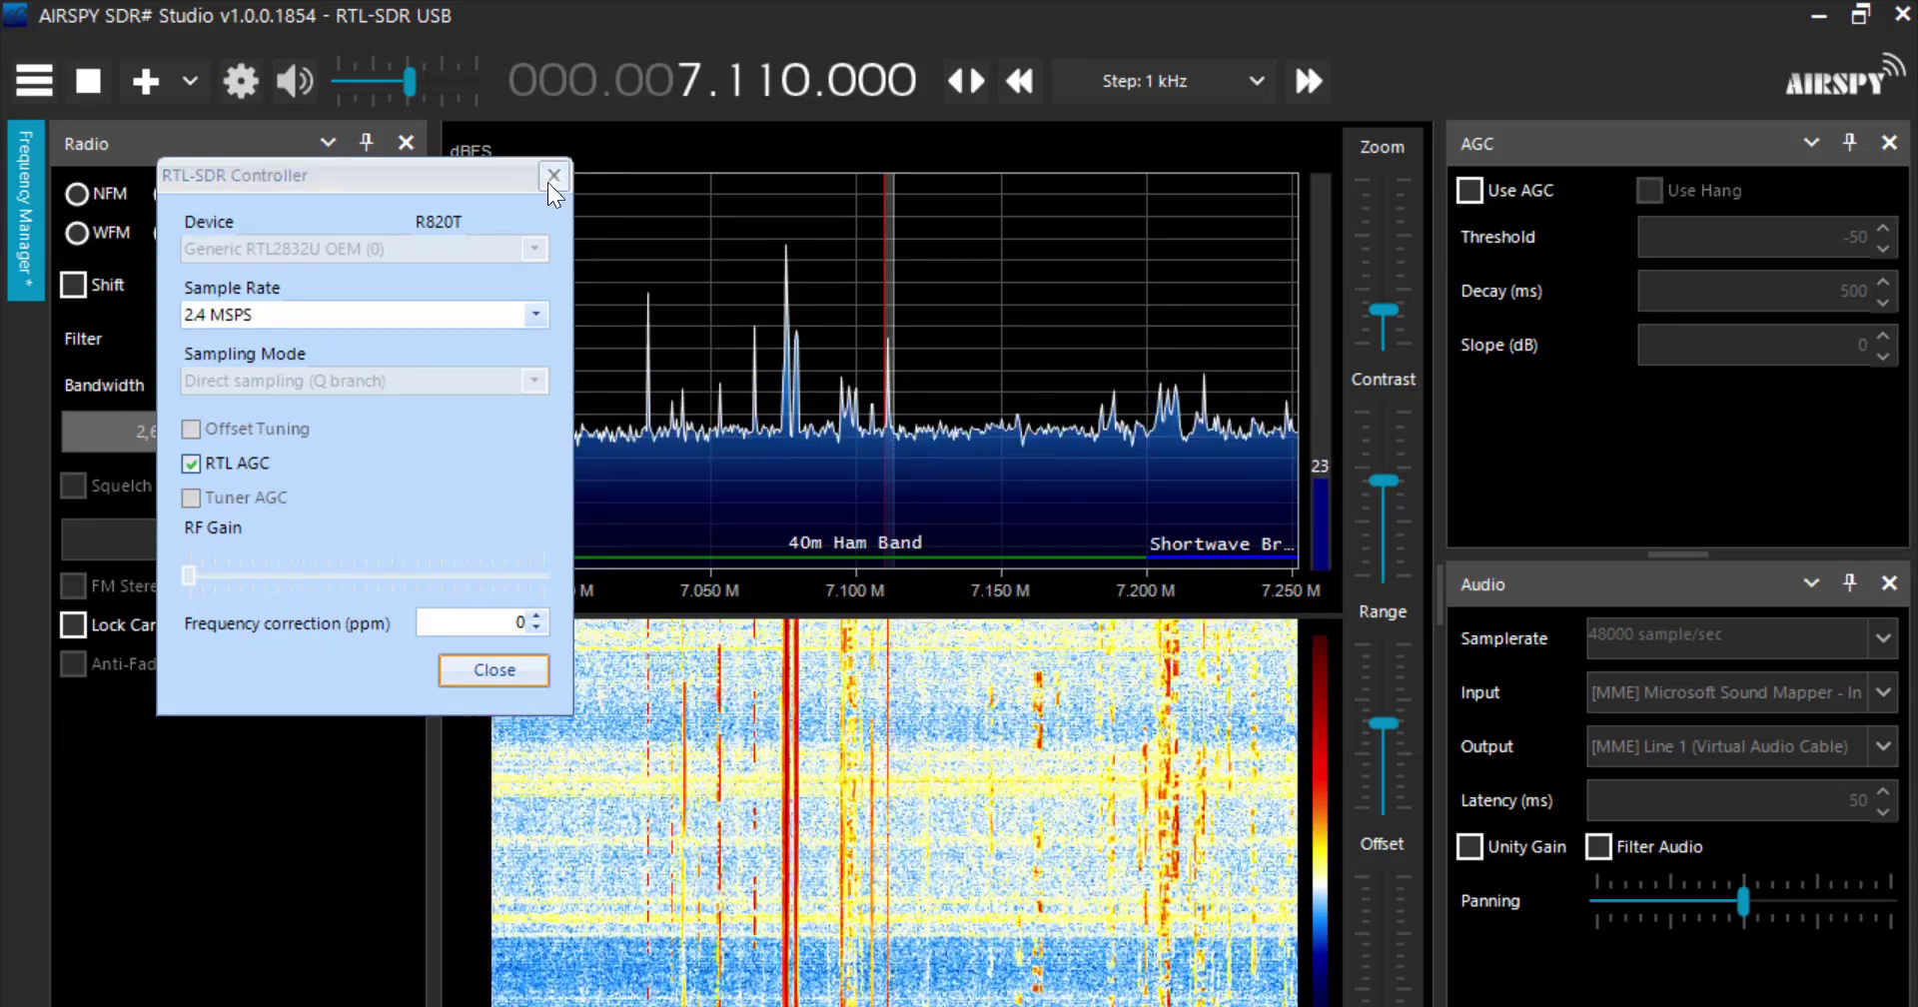
{"action": "left_click", "coordinate": [552, 176]}
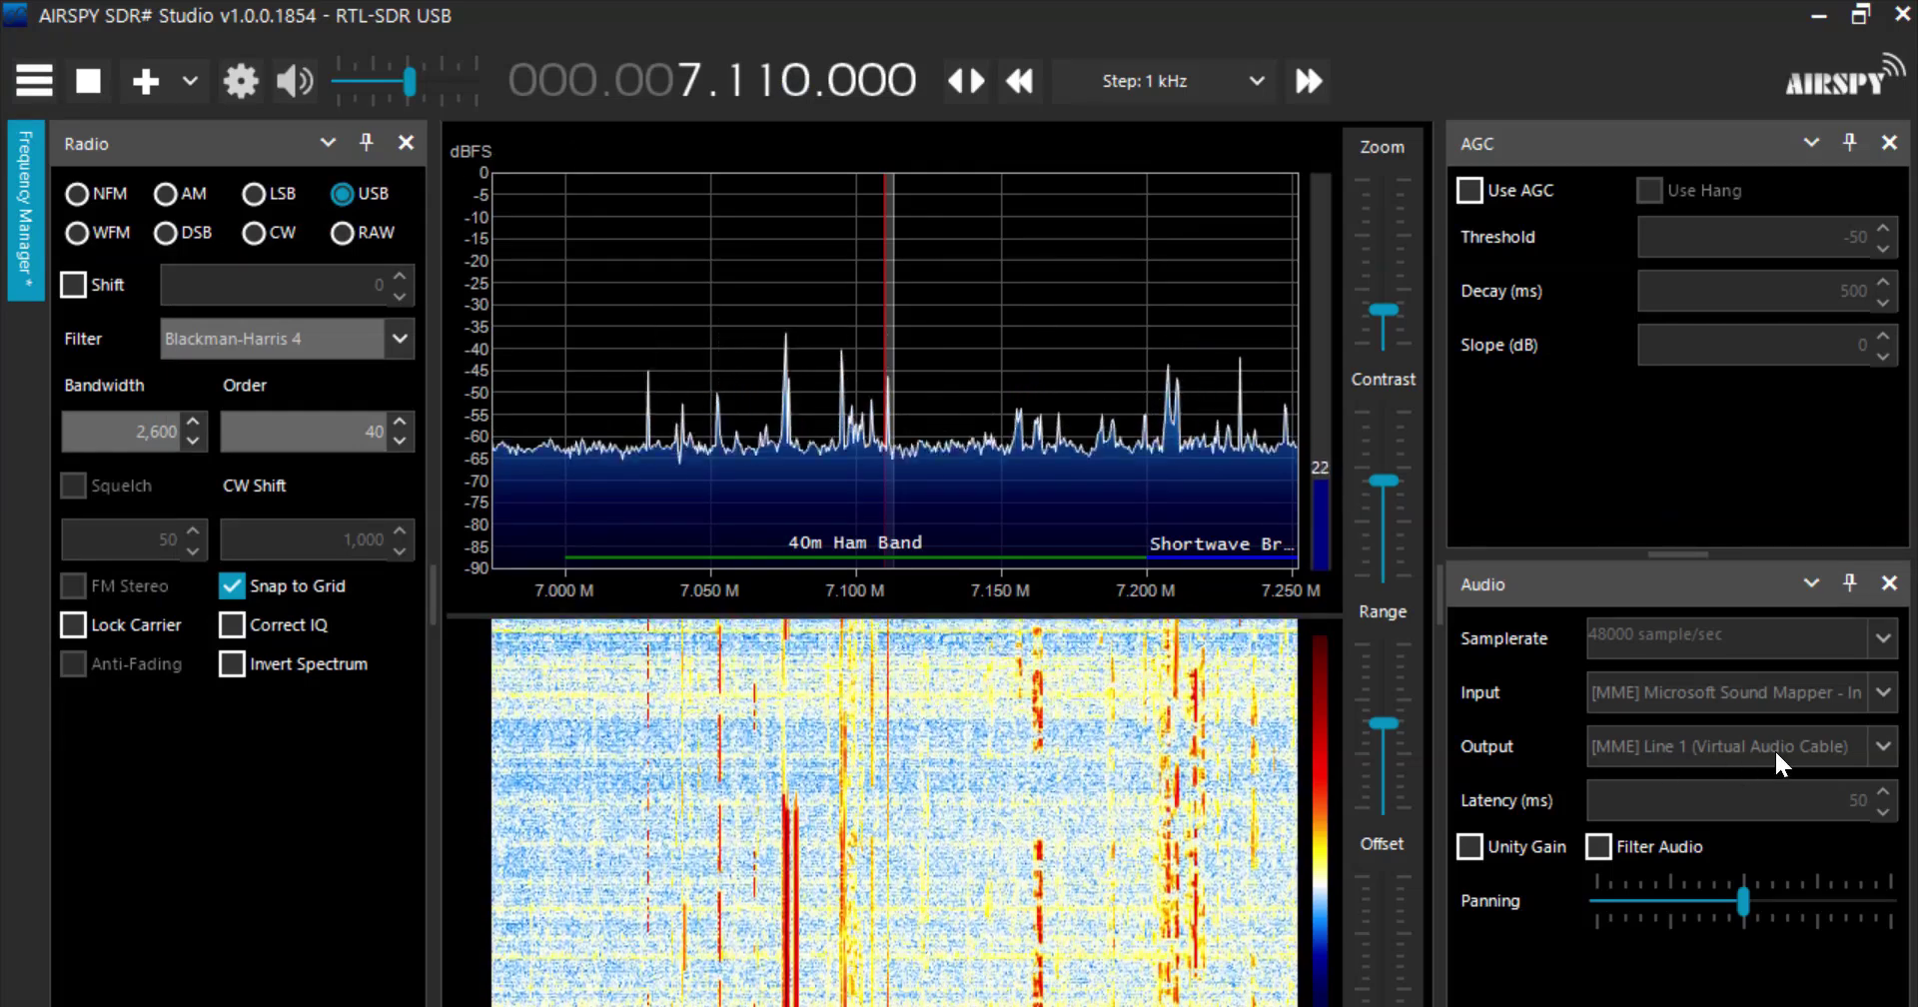
{"action": "left_click", "coordinate": [1812, 22]}
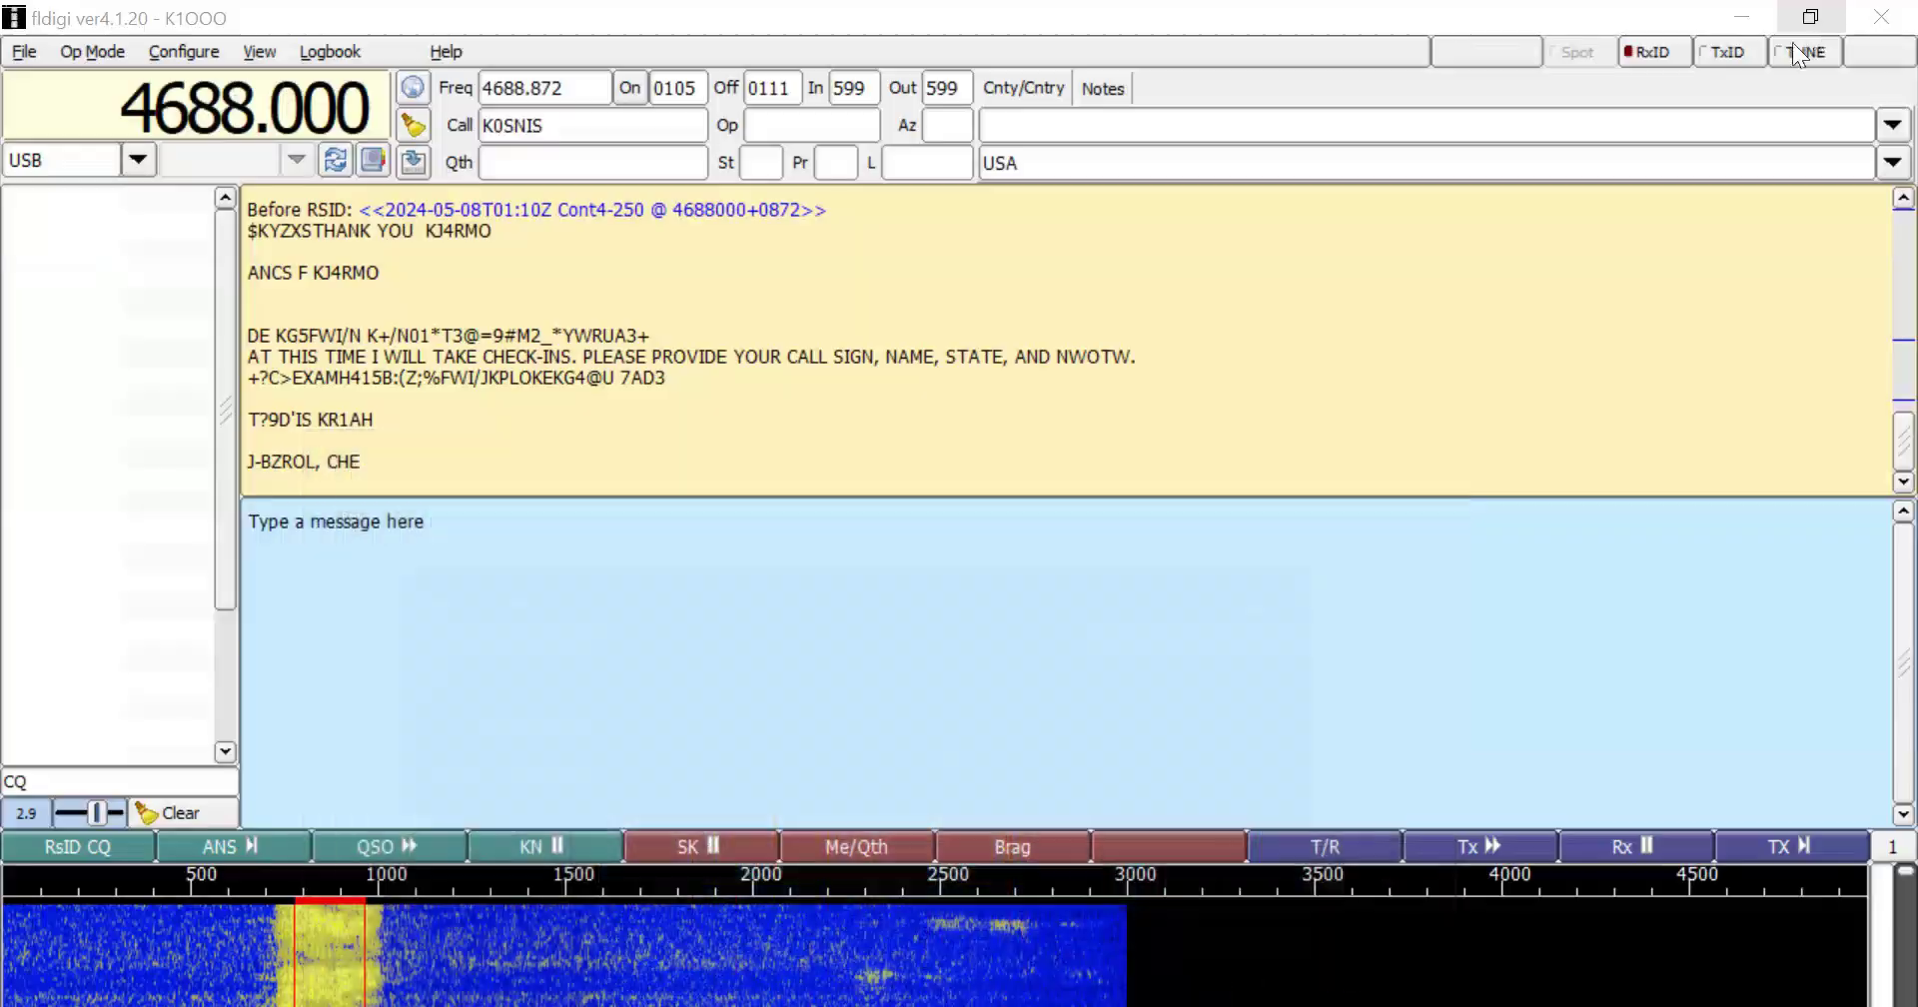
- Confirm capture is Line 1 in the config dialog, then open the Op Mode Contestia submenu
{"action": "left_click", "coordinate": [176, 50]}
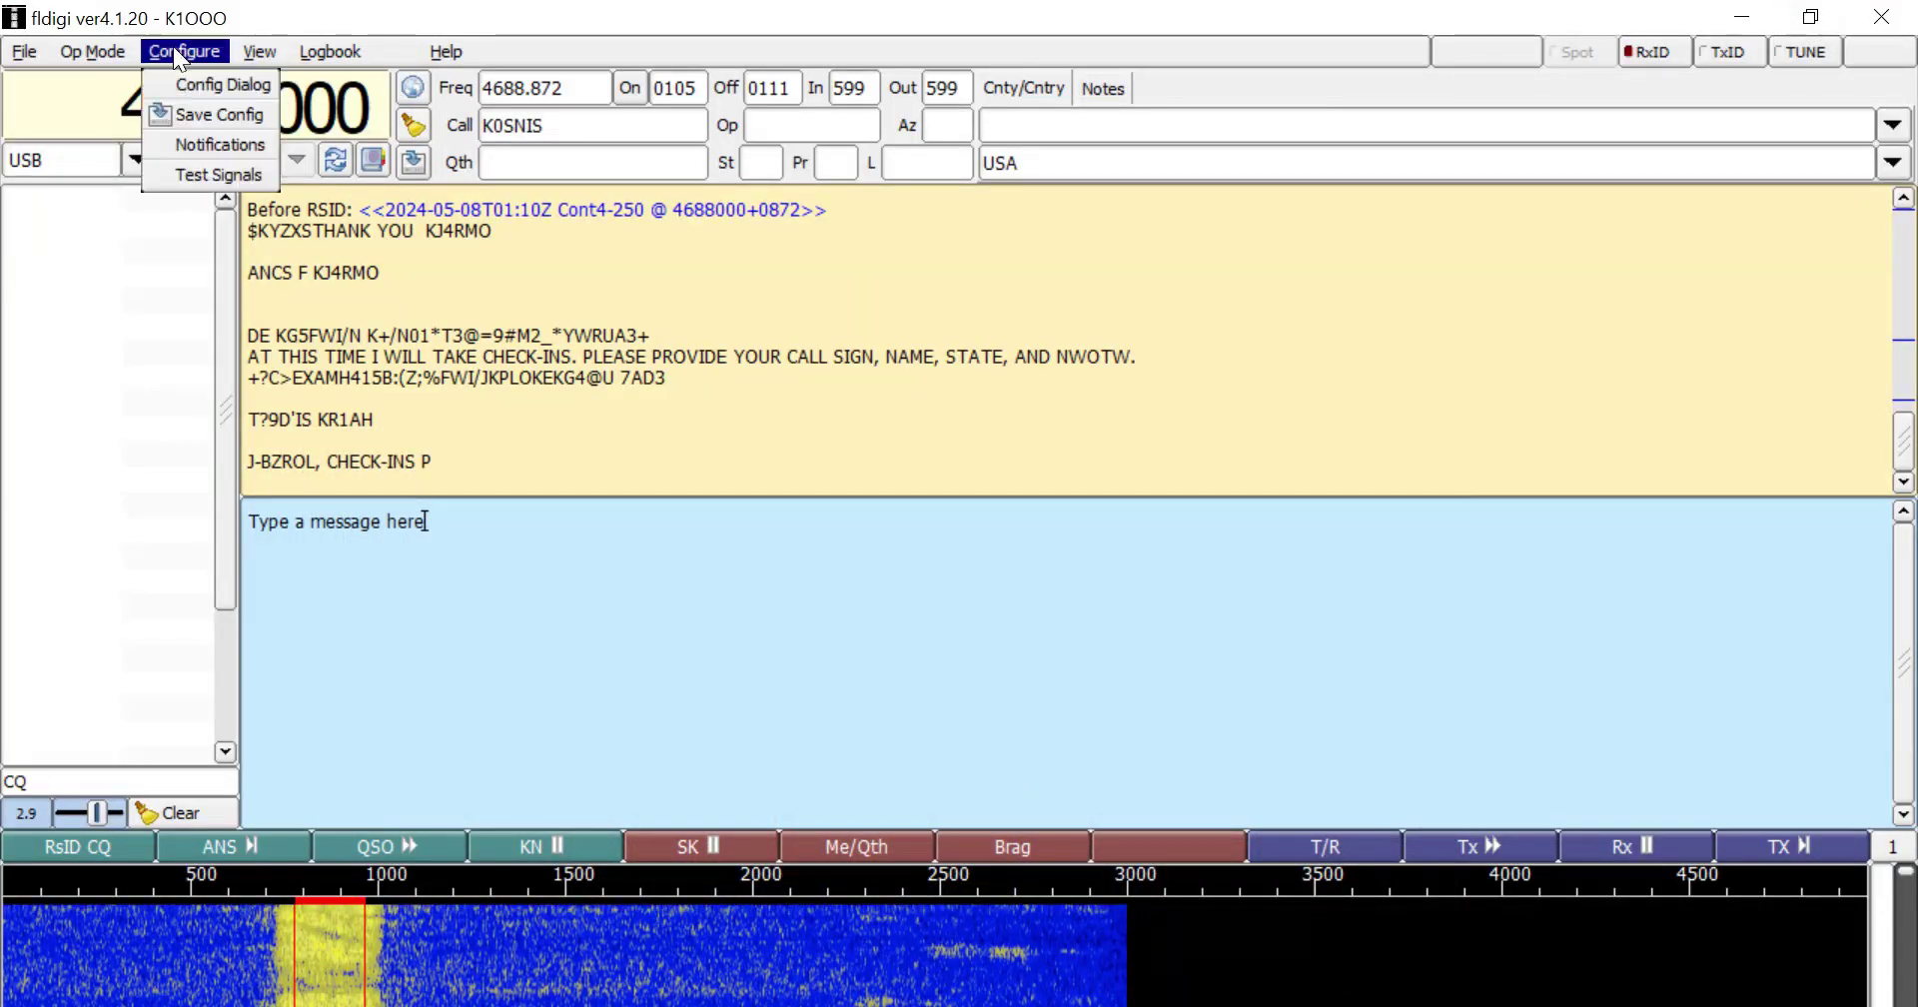
{"action": "left_click", "coordinate": [188, 70]}
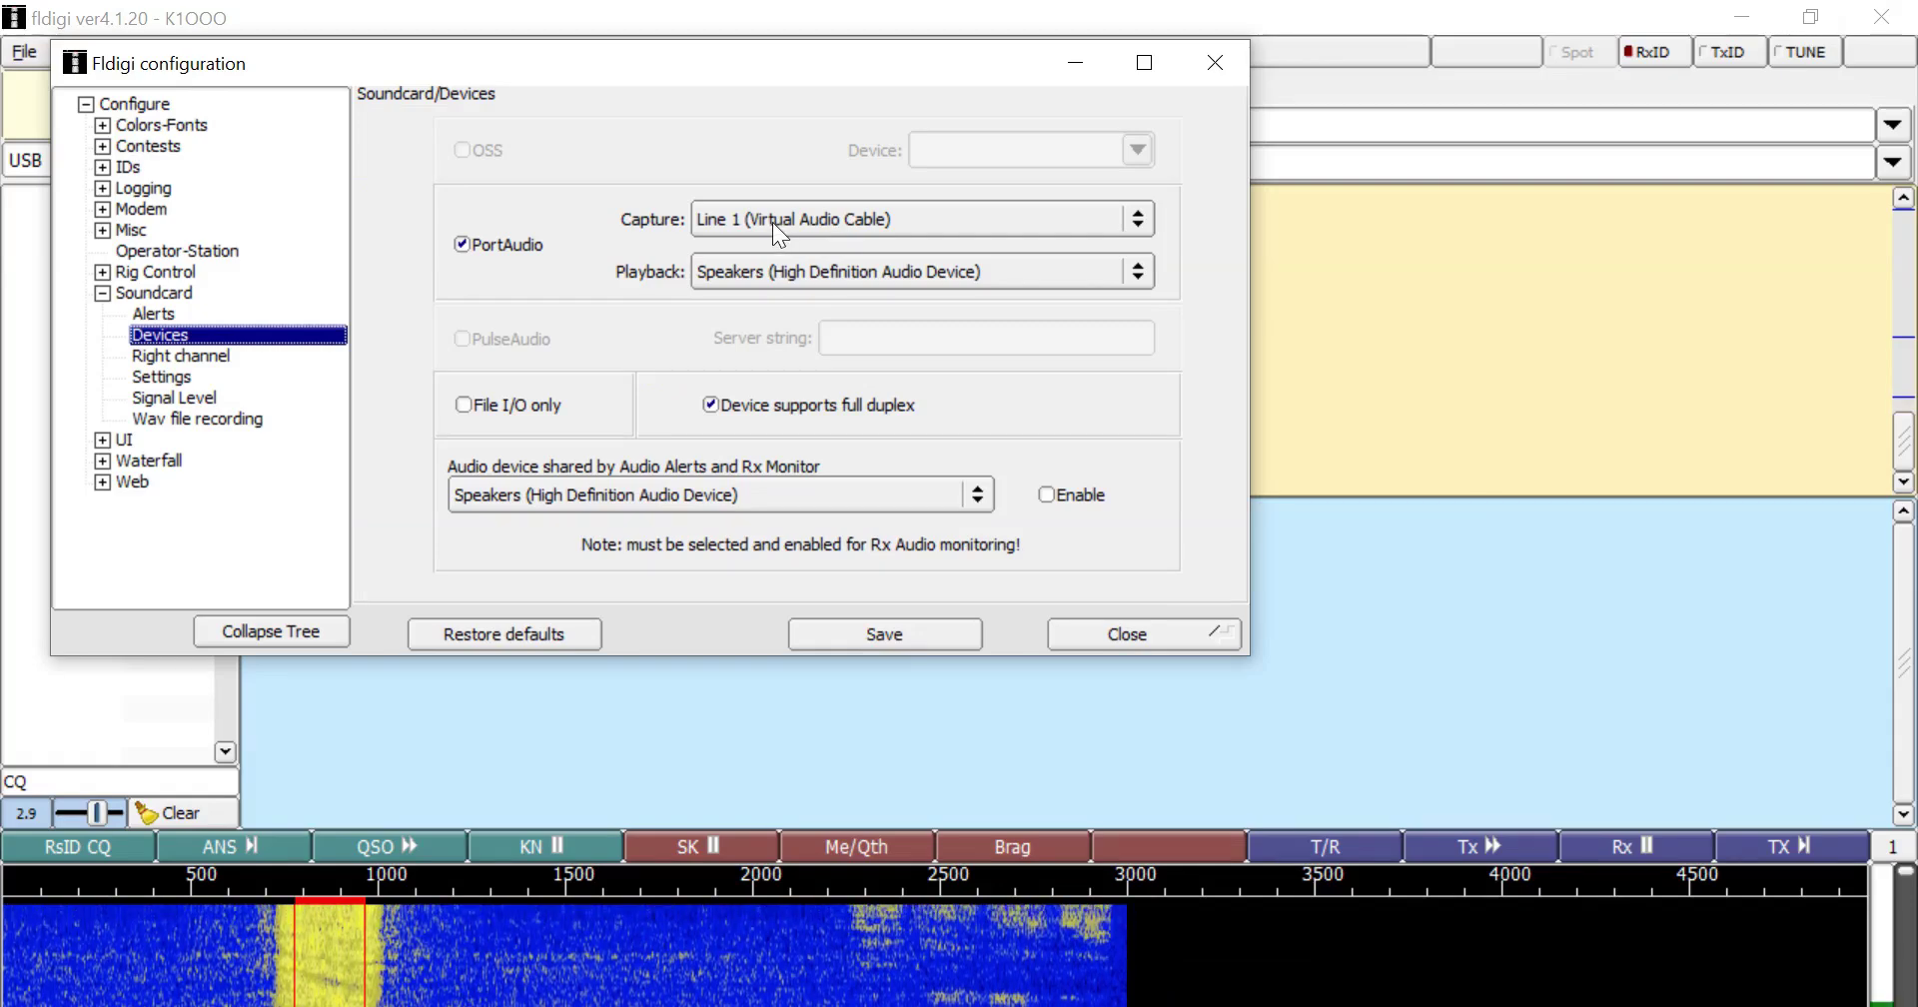
{"action": "left_click", "coordinate": [1214, 61]}
{"action": "left_click", "coordinate": [100, 52]}
{"action": "mouse_move", "coordinate": [96, 106]}
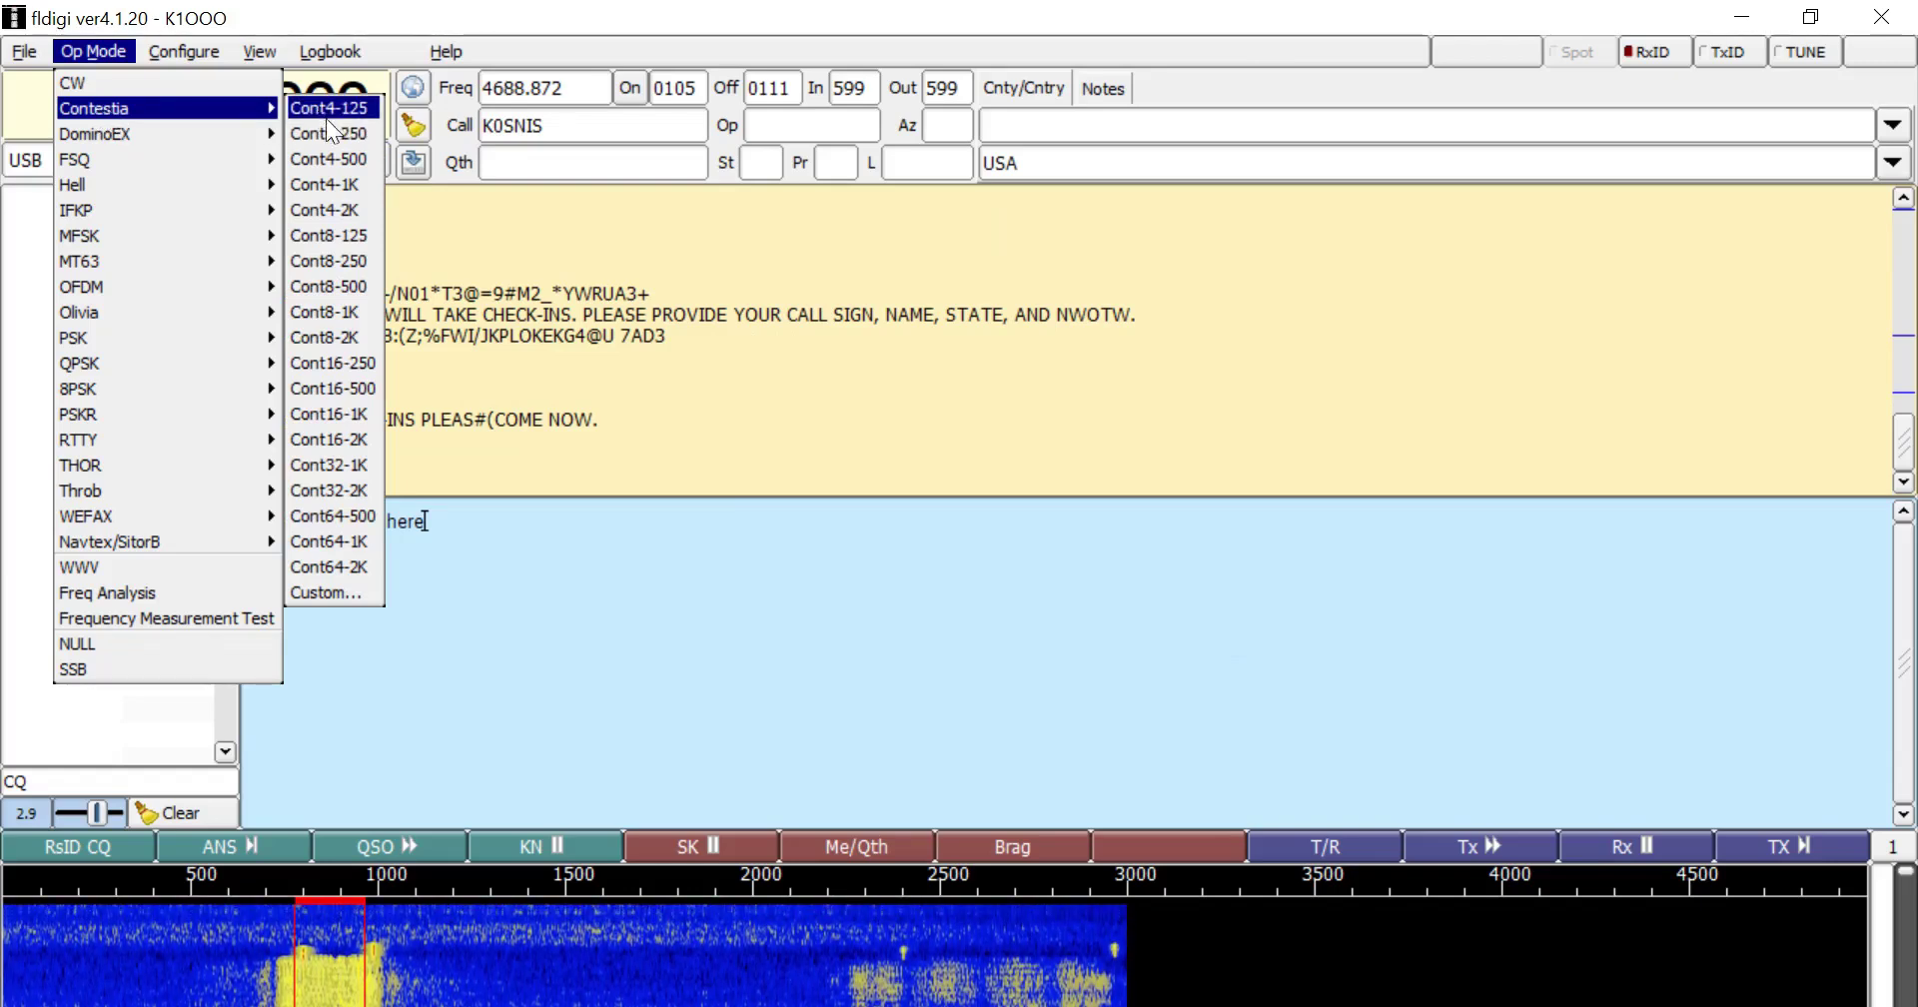
- Try decoding near 2000, 1700, 600 and 1950 Hz, then retune to the Contestia signal near 850 Hz
{"action": "left_click", "coordinate": [779, 444]}
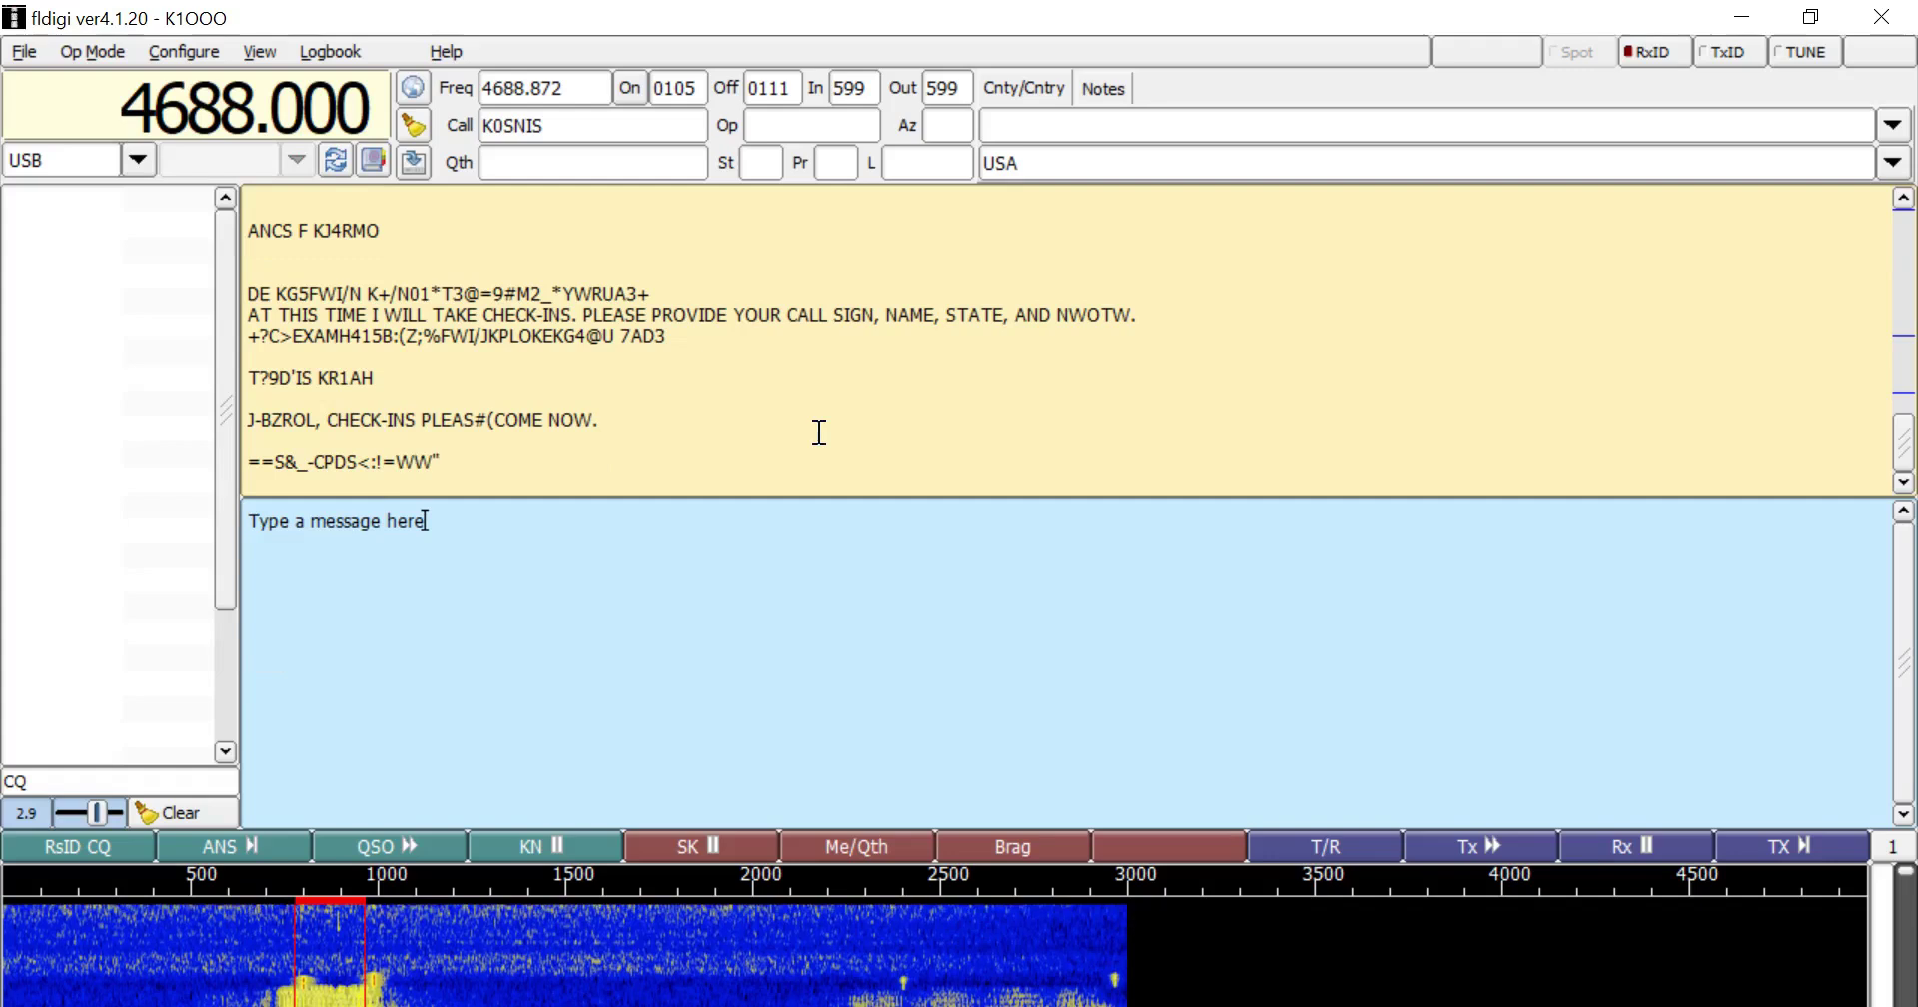
{"action": "left_click", "coordinate": [756, 944]}
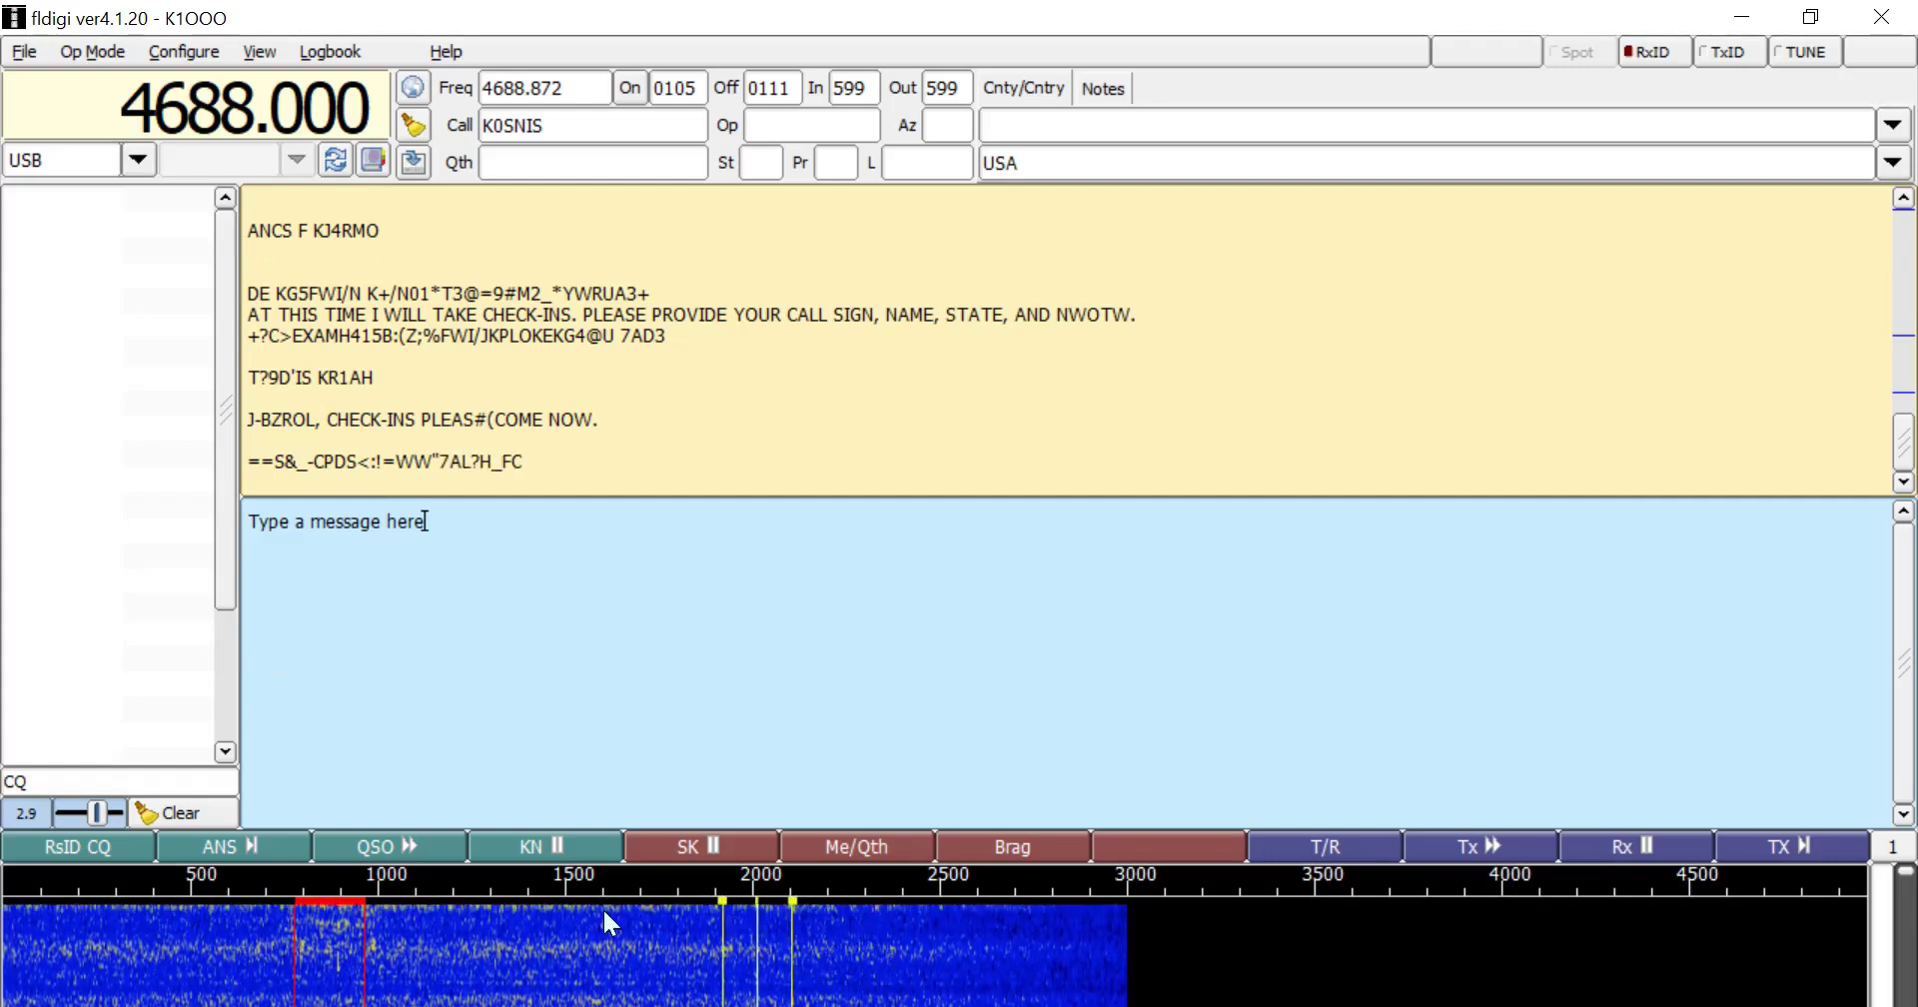
{"action": "left_click", "coordinate": [656, 943]}
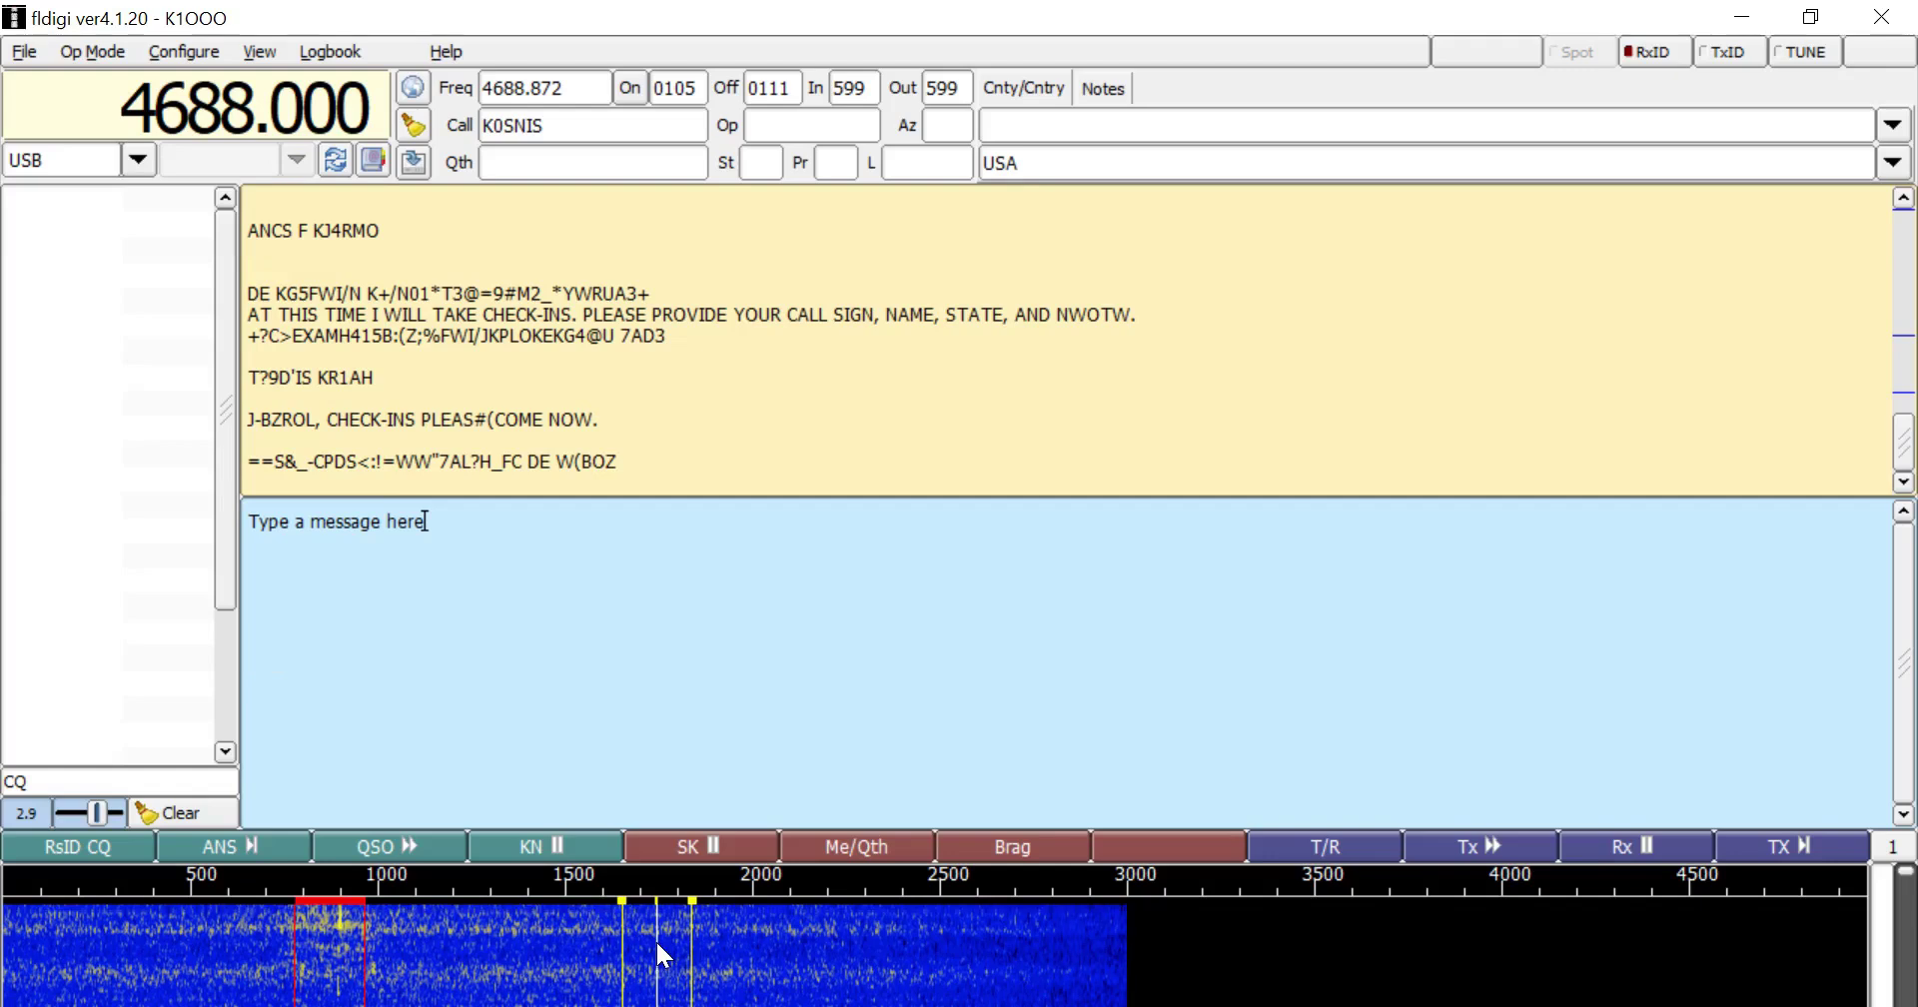
{"action": "left_click", "coordinate": [242, 949]}
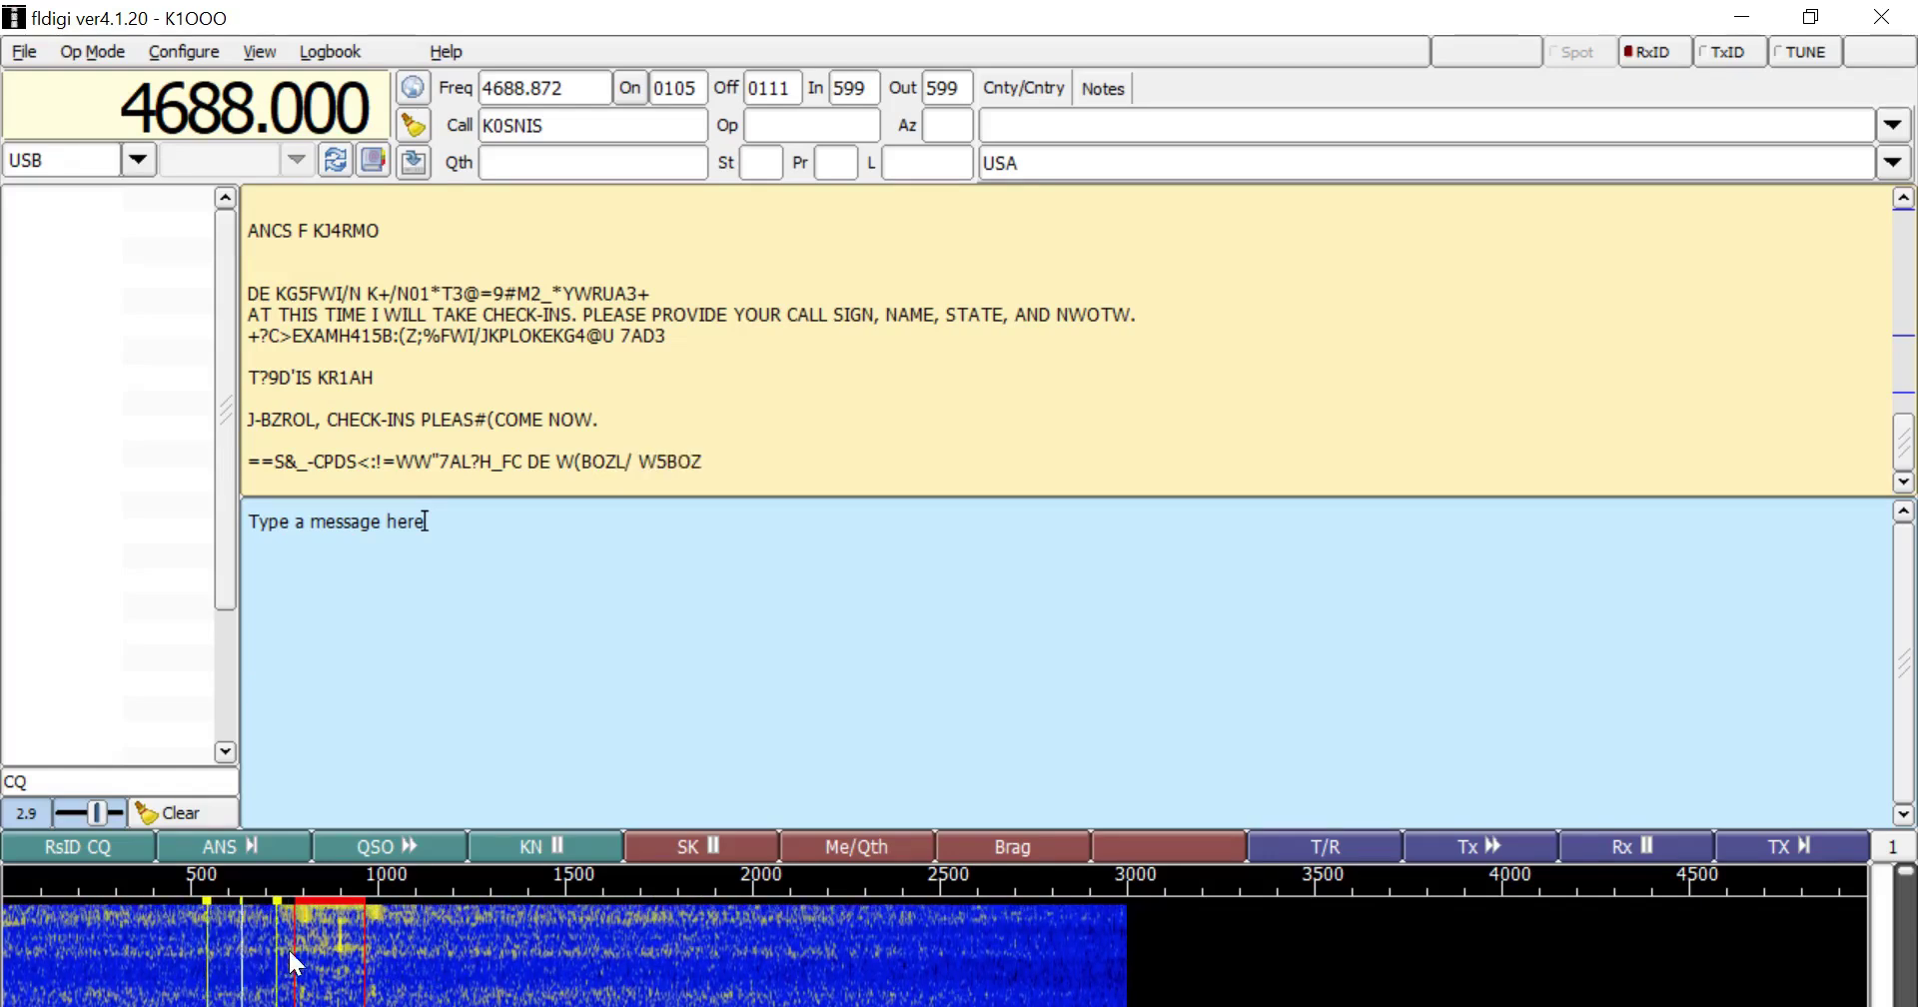
{"action": "left_click", "coordinate": [736, 964]}
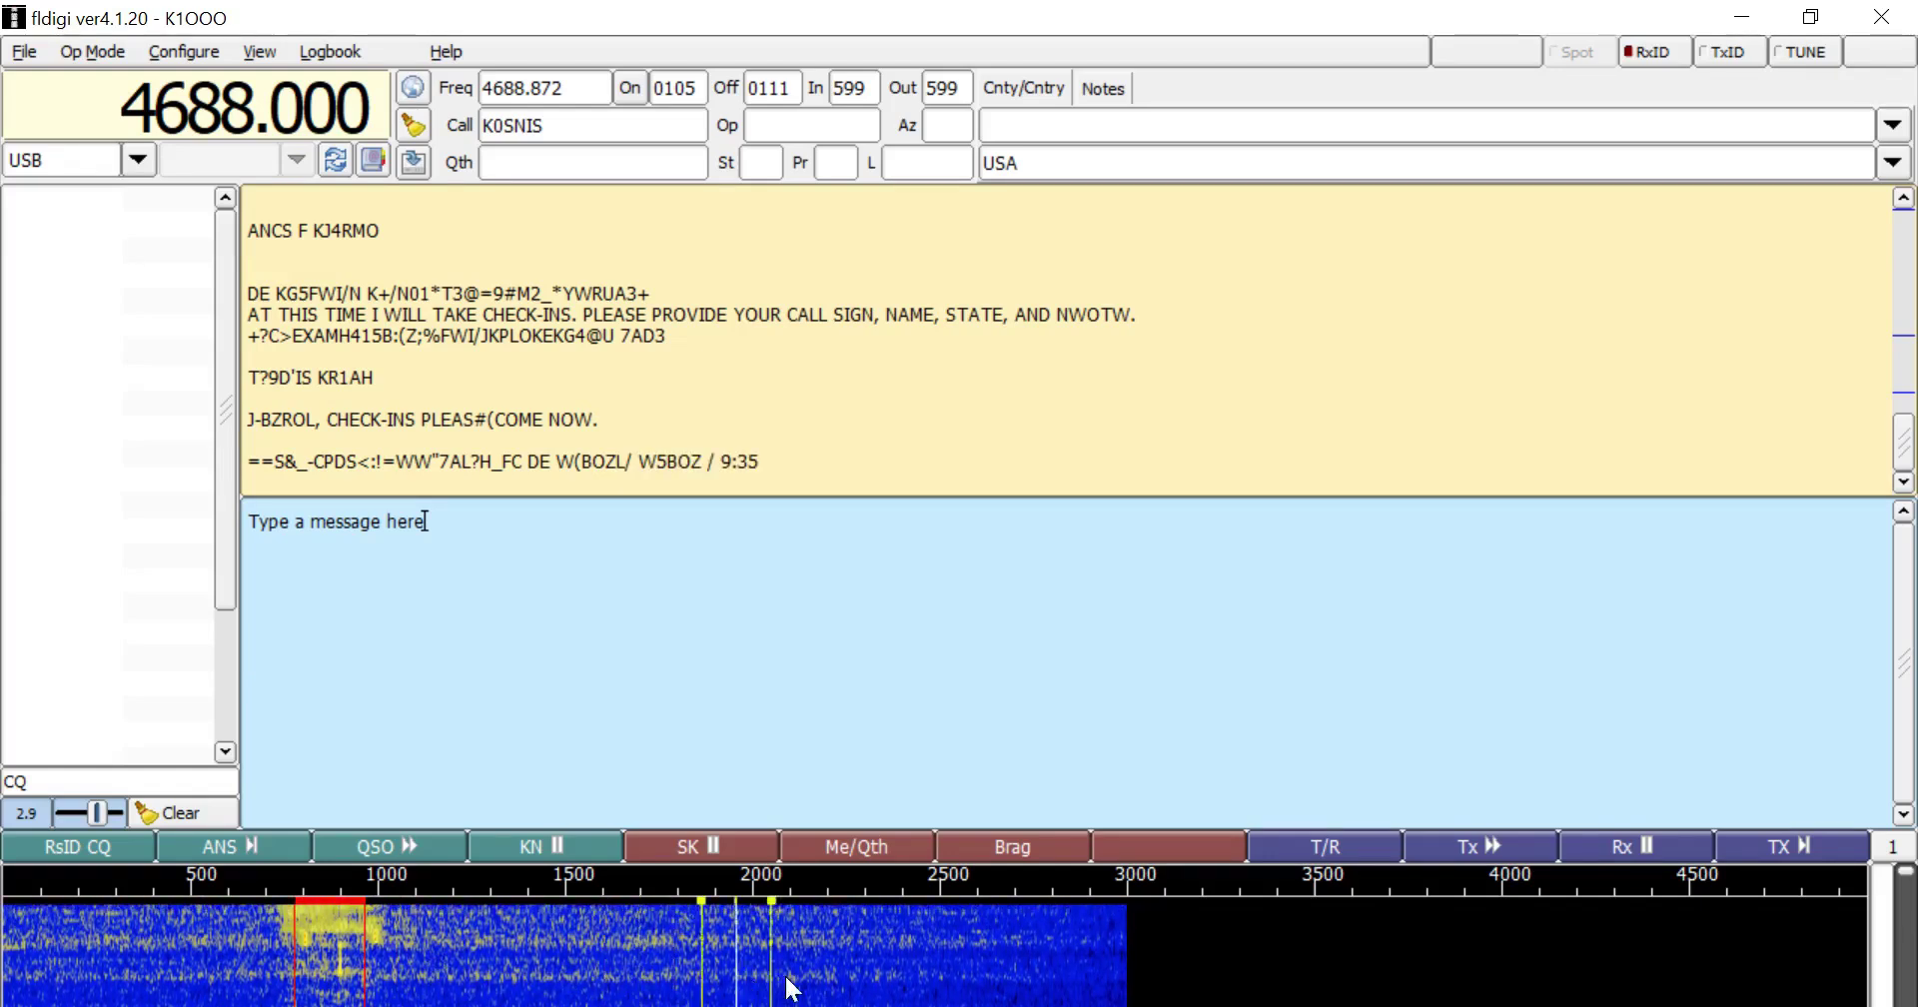
{"action": "left_click", "coordinate": [328, 937]}
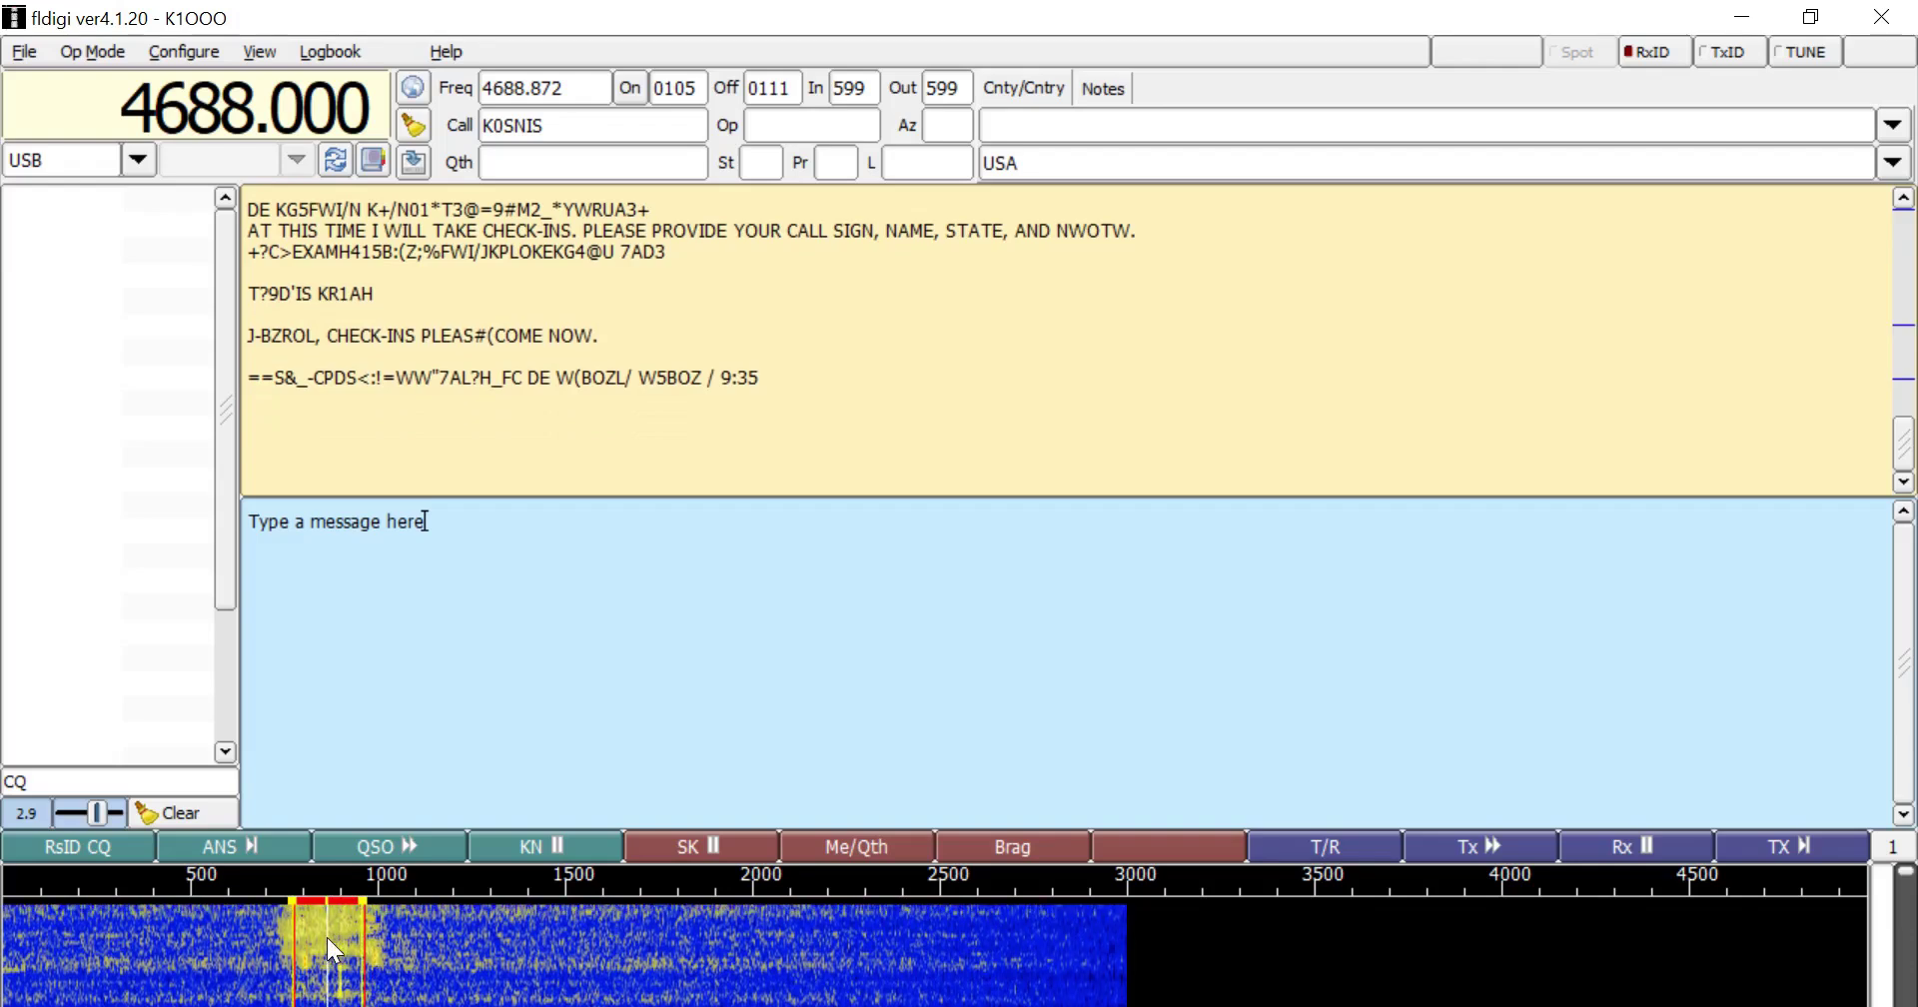